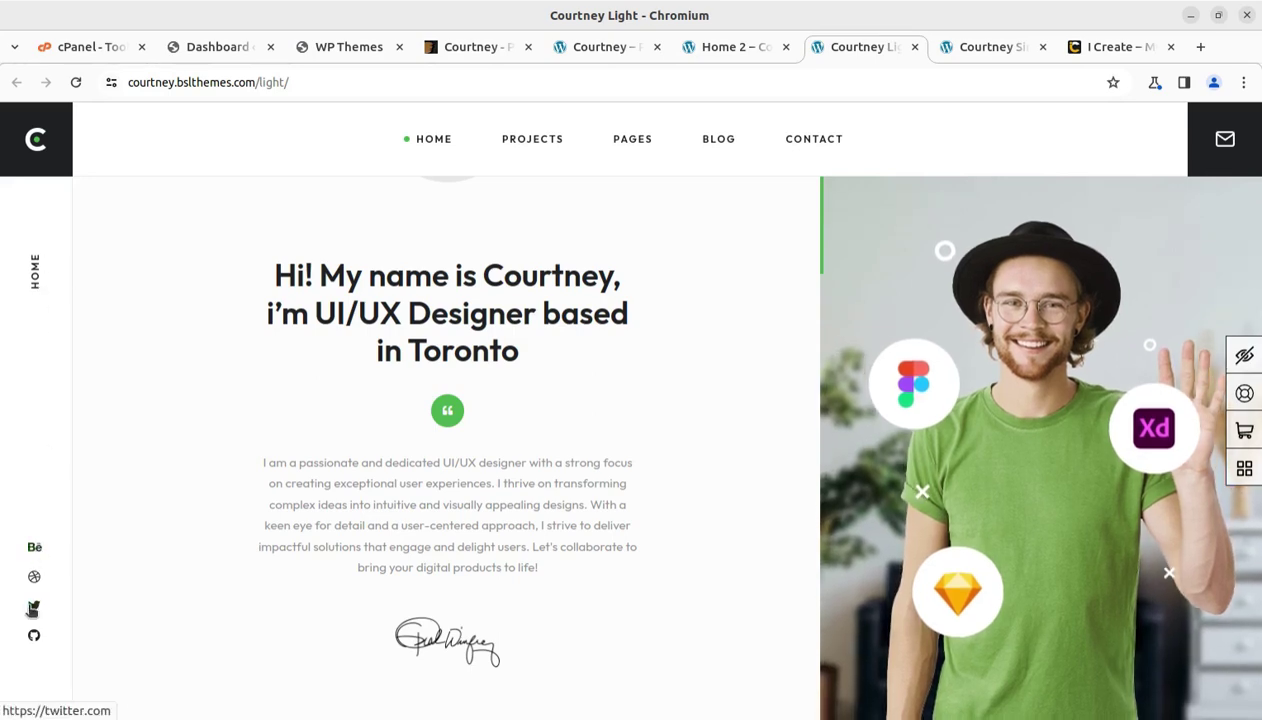
Look through the Courtney Light demo's services, languages and hard skills sections, and bring up the Home 2 demo.
{"action": "scroll", "coordinate": [578, 494], "scroll_direction": "down", "scroll_amount": 4}
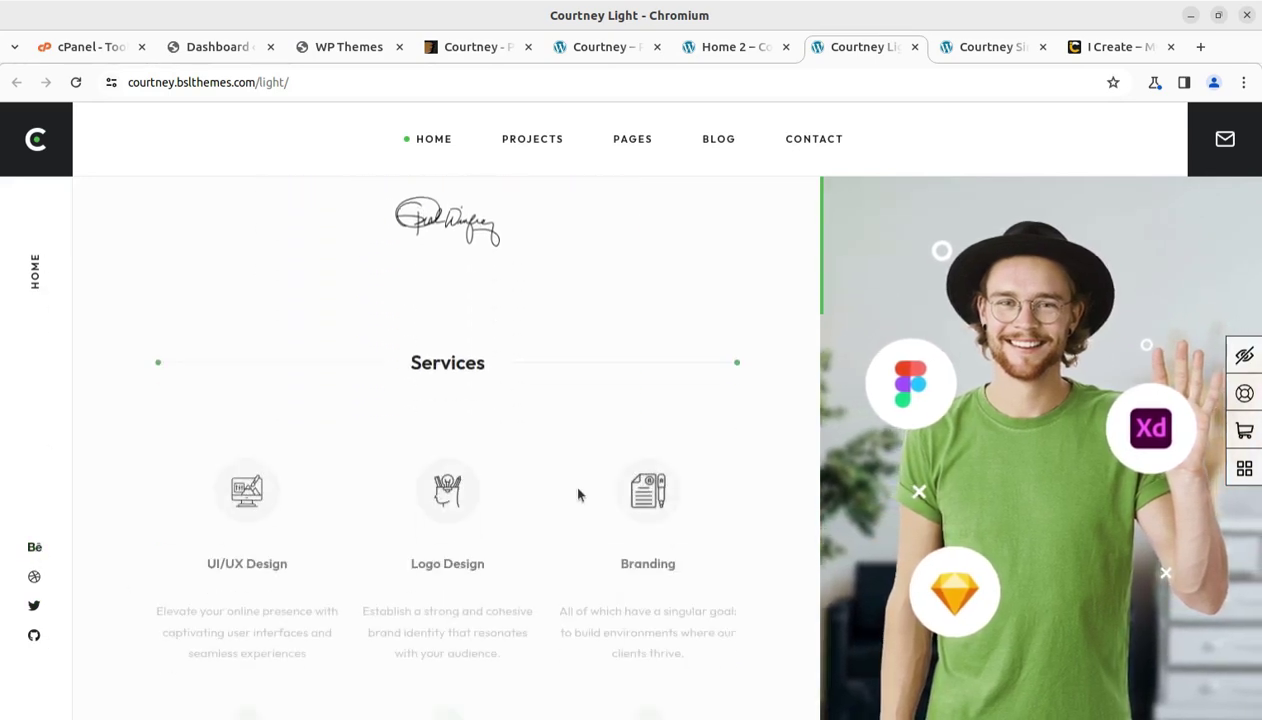
{"action": "scroll", "coordinate": [578, 494], "scroll_direction": "down", "scroll_amount": 7}
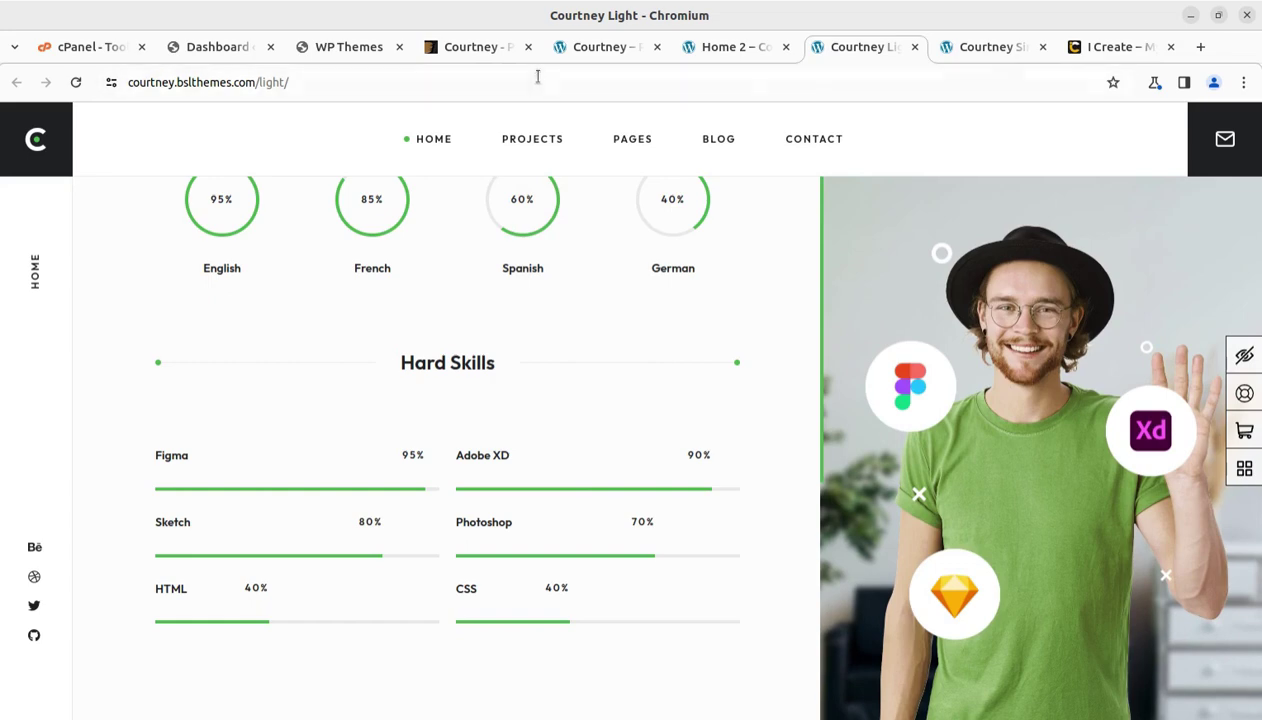
{"action": "mouse_move", "coordinate": [381, 146]}
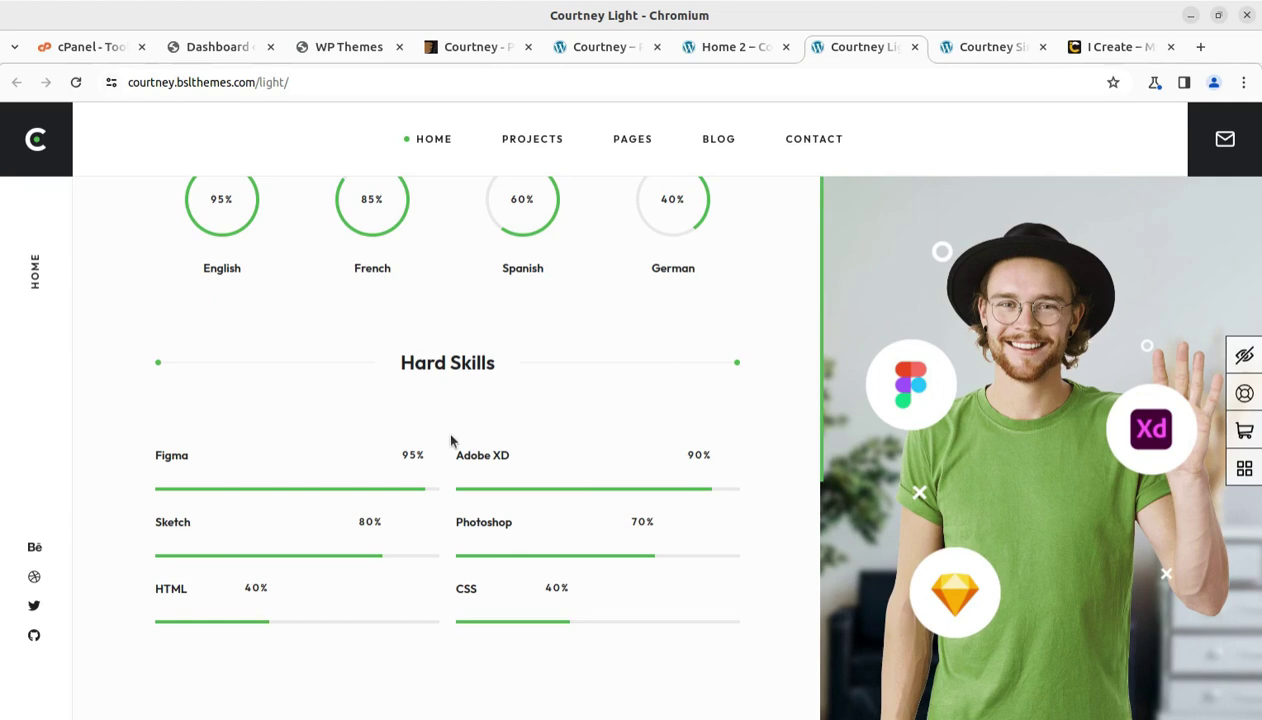
{"action": "scroll", "coordinate": [505, 380], "scroll_direction": "up", "scroll_amount": 4}
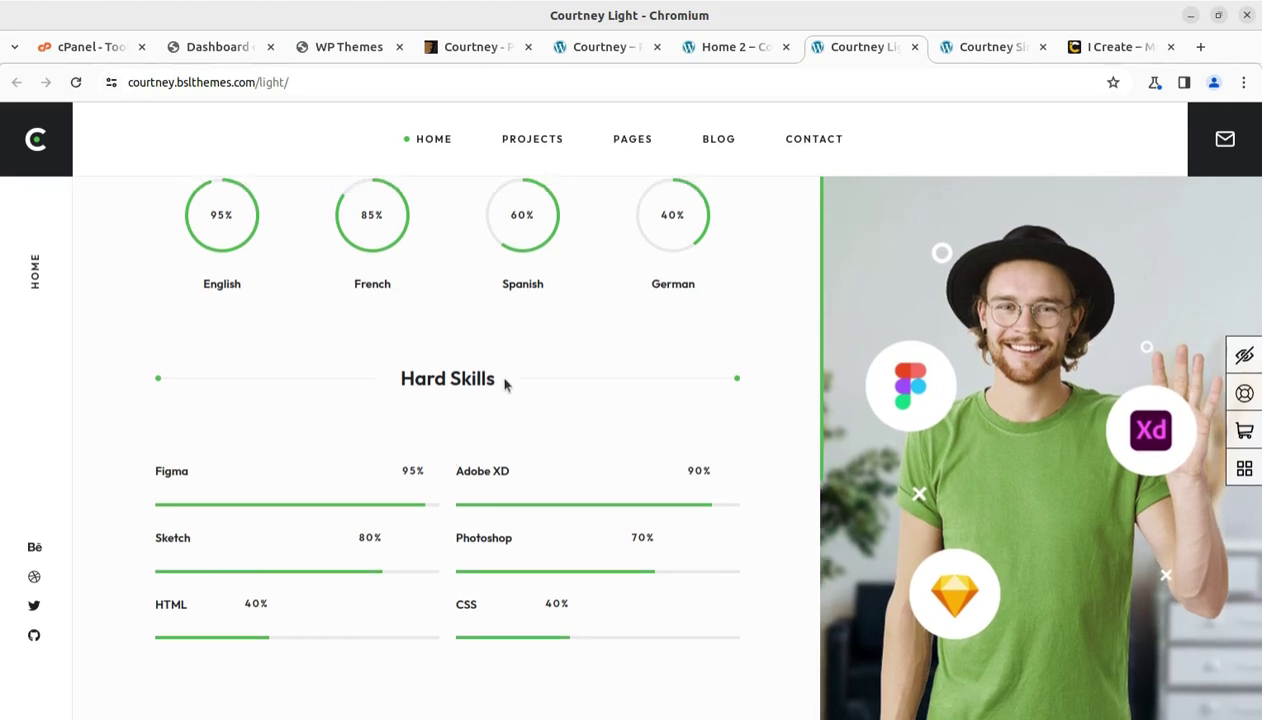
{"action": "left_click", "coordinate": [700, 47]}
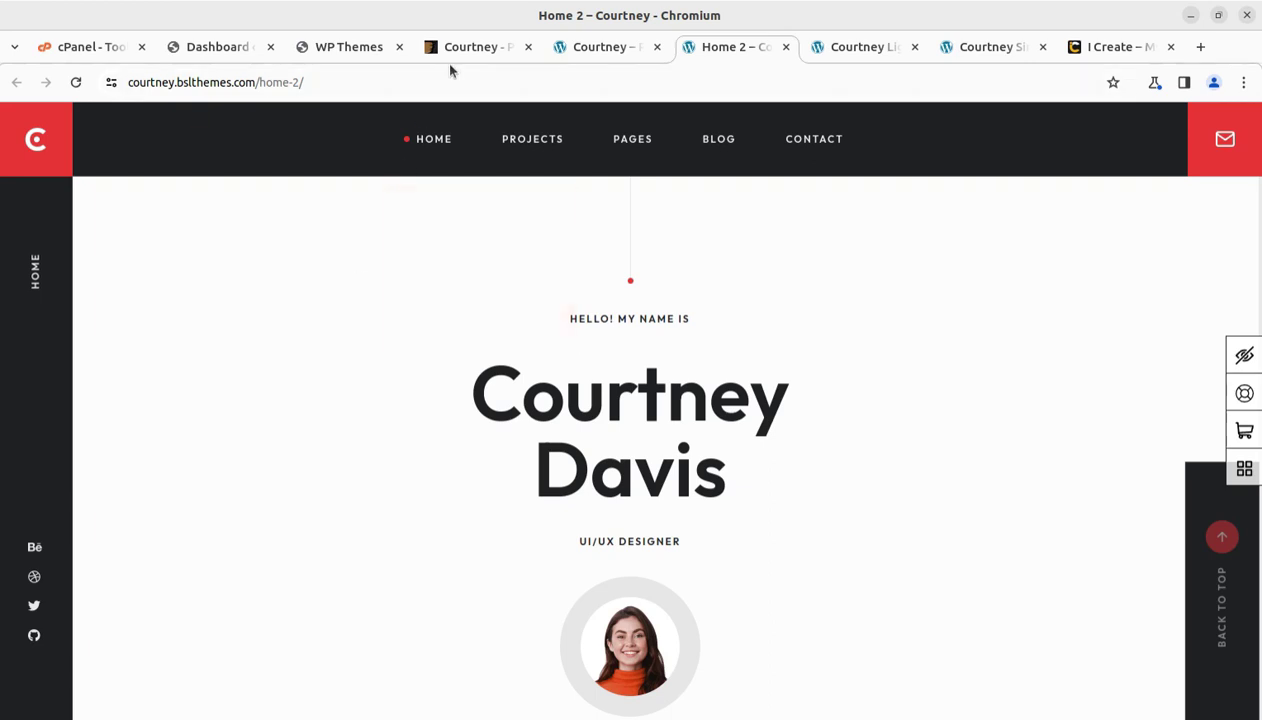
Switch to the WordPress dashboard and check the hosting account's cPanel Tools page.
{"action": "left_click", "coordinate": [218, 47]}
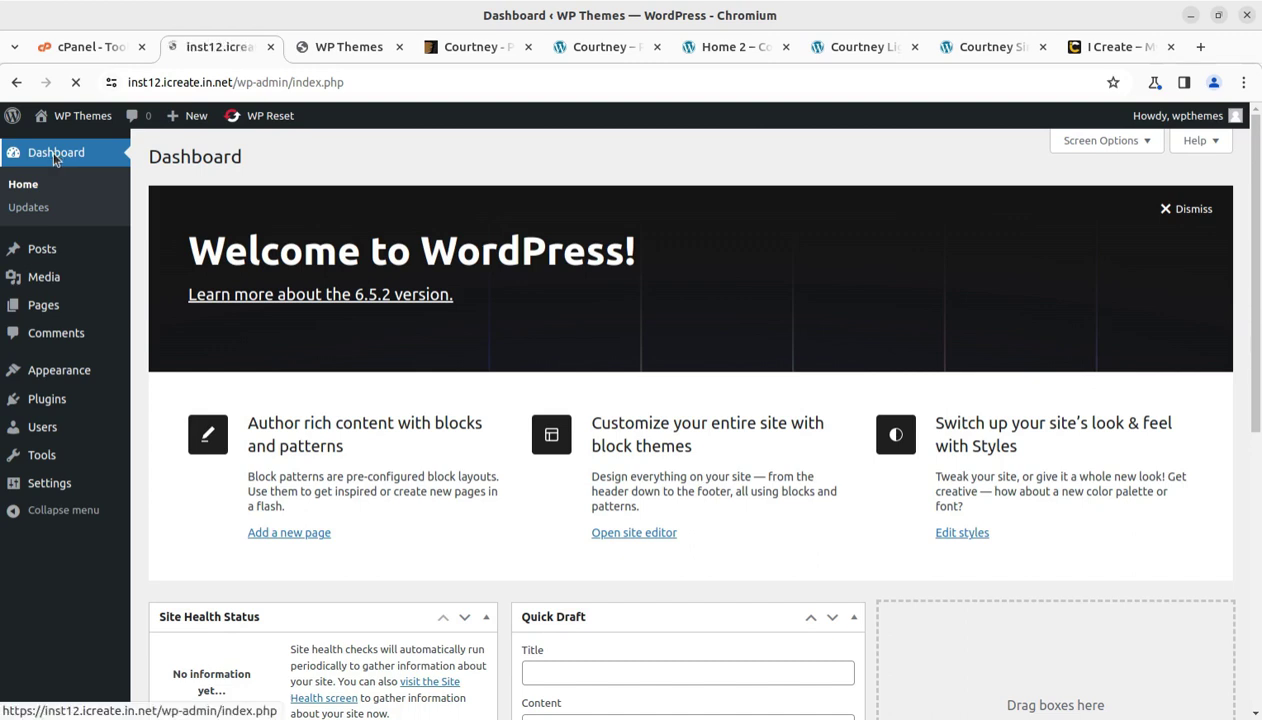
{"action": "left_click", "coordinate": [72, 48]}
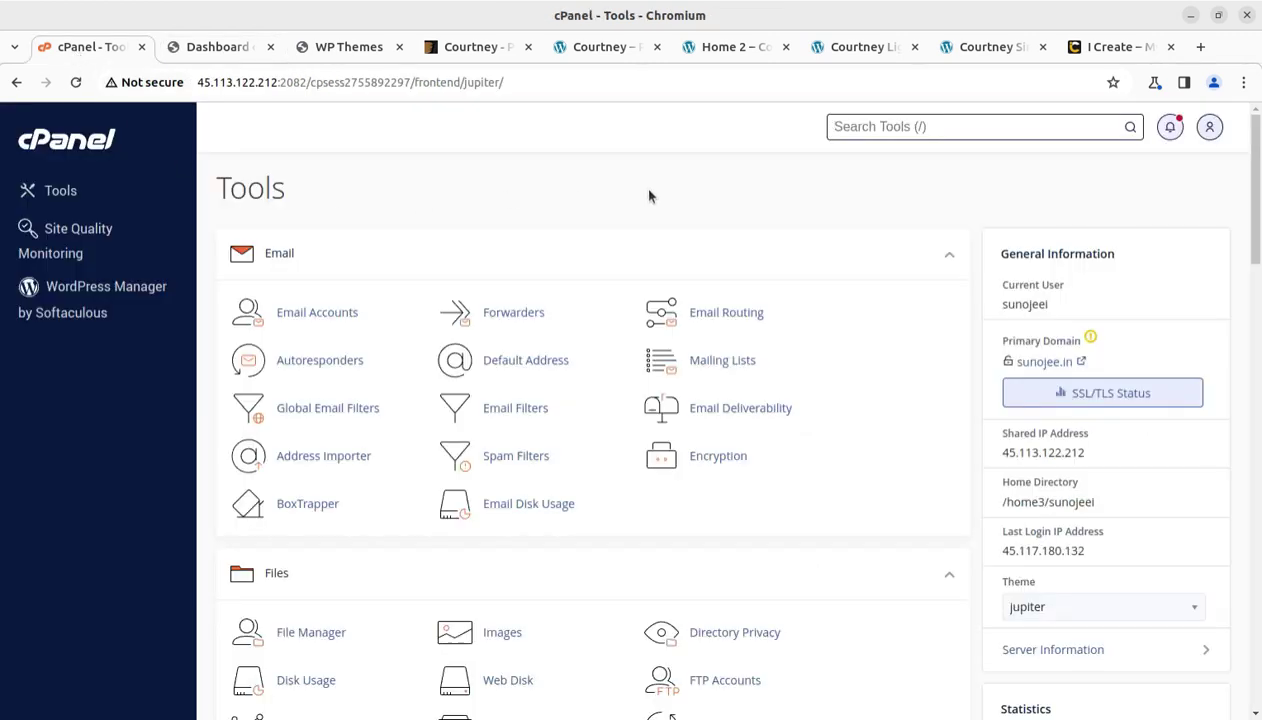
{"action": "key", "text": "/"}
Switch to the file manager and inspect the Plugins and Theme folders of courtney_v1.2.2, including courtney.zip and courtney-child.zip.
{"action": "key", "text": "alt+Tab"}
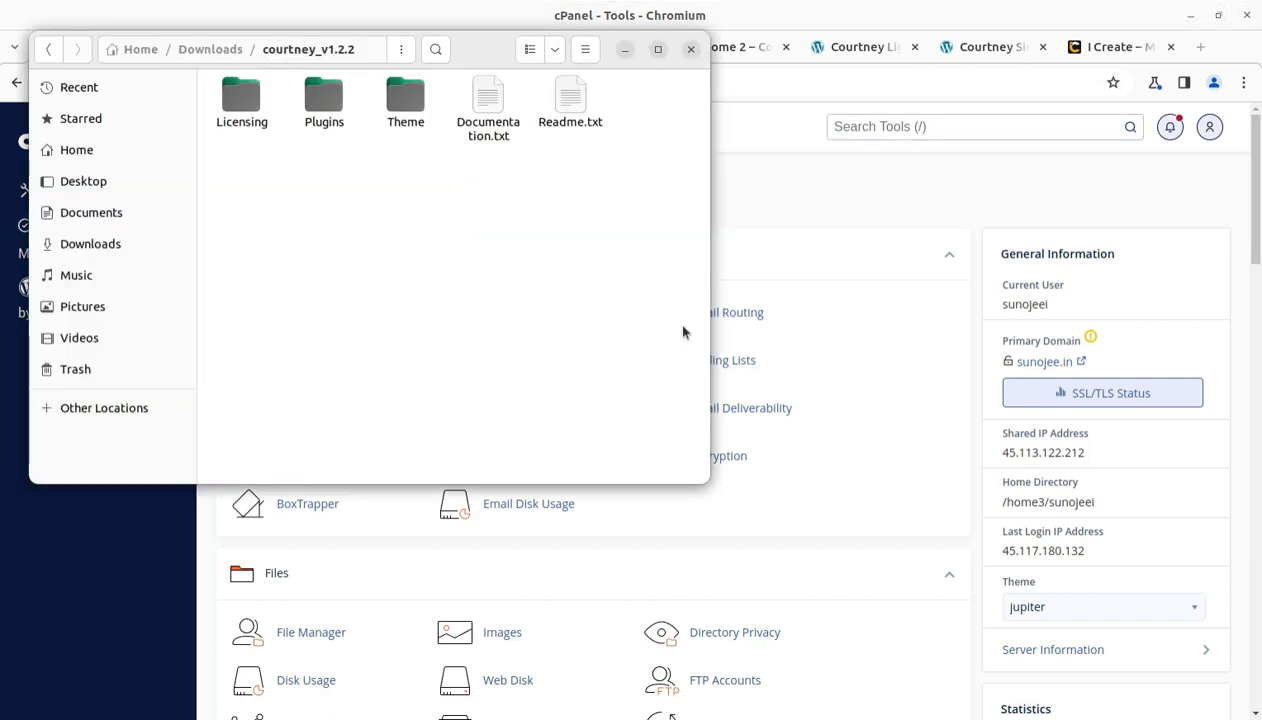
{"action": "double_click", "coordinate": [323, 105]}
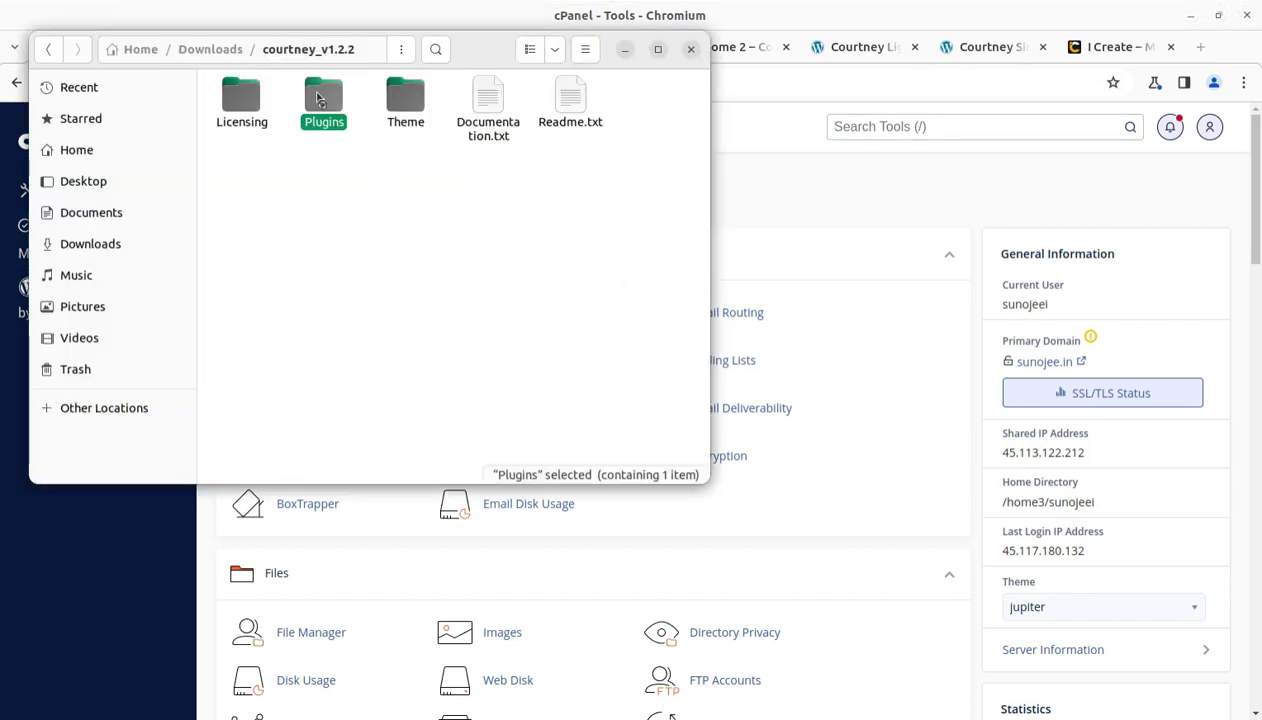
{"action": "left_click", "coordinate": [289, 49]}
{"action": "left_click", "coordinate": [411, 96]}
{"action": "double_click", "coordinate": [411, 96]}
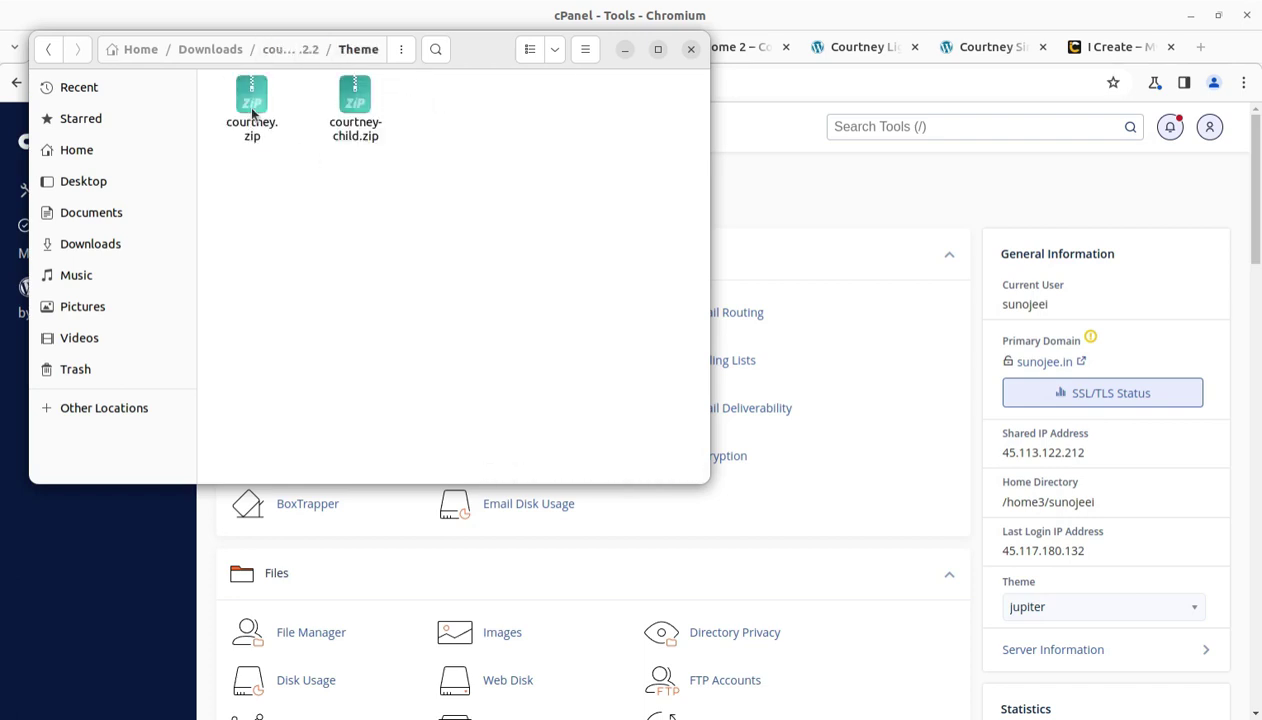
{"action": "left_click", "coordinate": [252, 112]}
{"action": "left_click", "coordinate": [345, 108]}
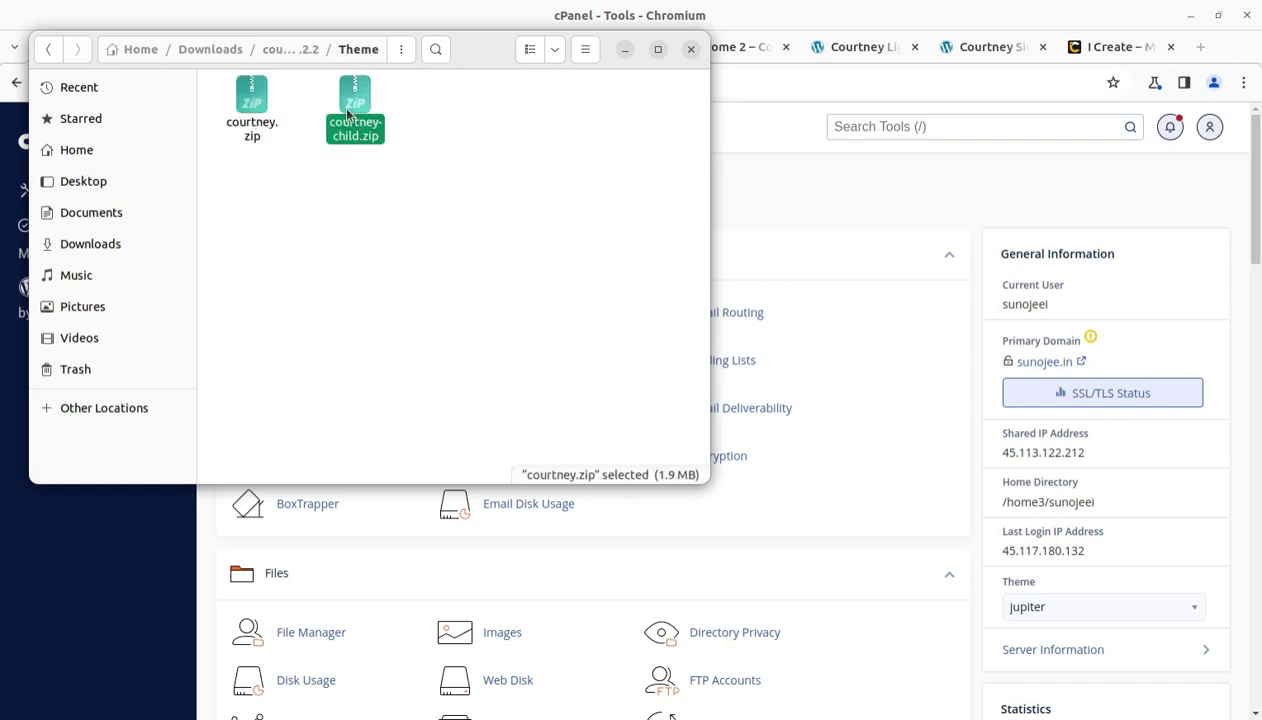
{"action": "left_click", "coordinate": [296, 57]}
{"action": "double_click", "coordinate": [405, 100]}
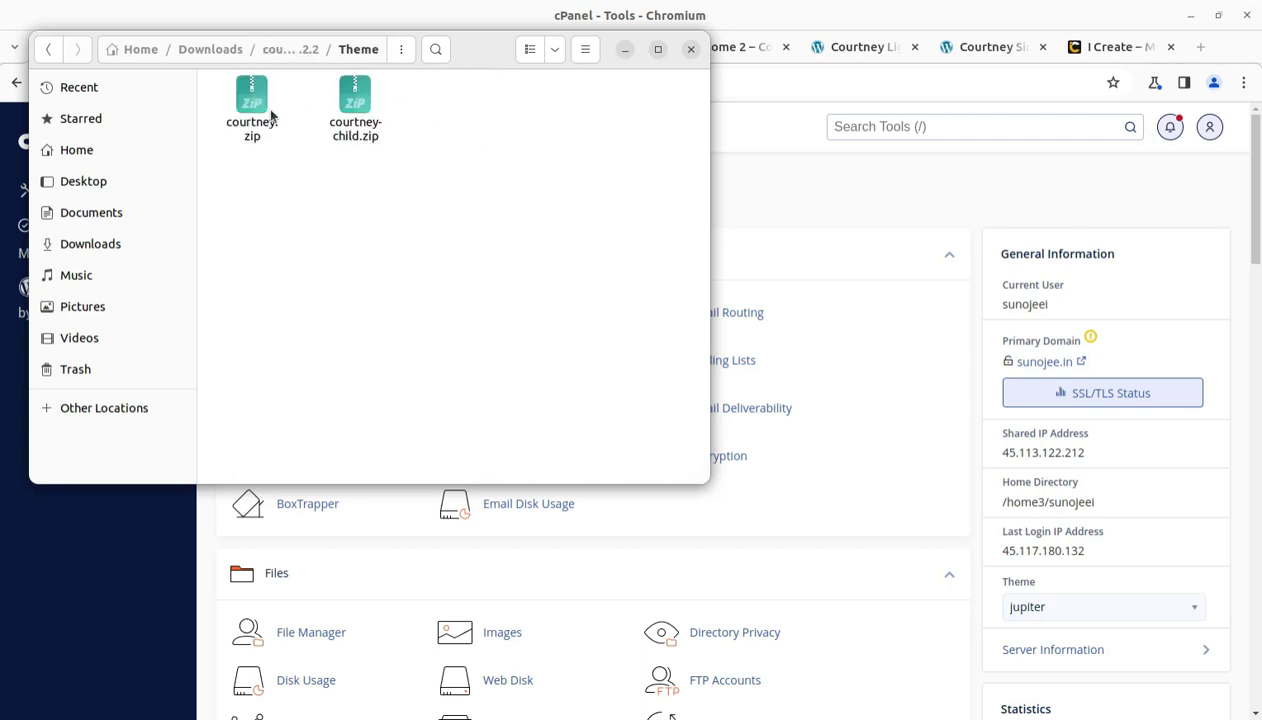
{"action": "left_click", "coordinate": [252, 105]}
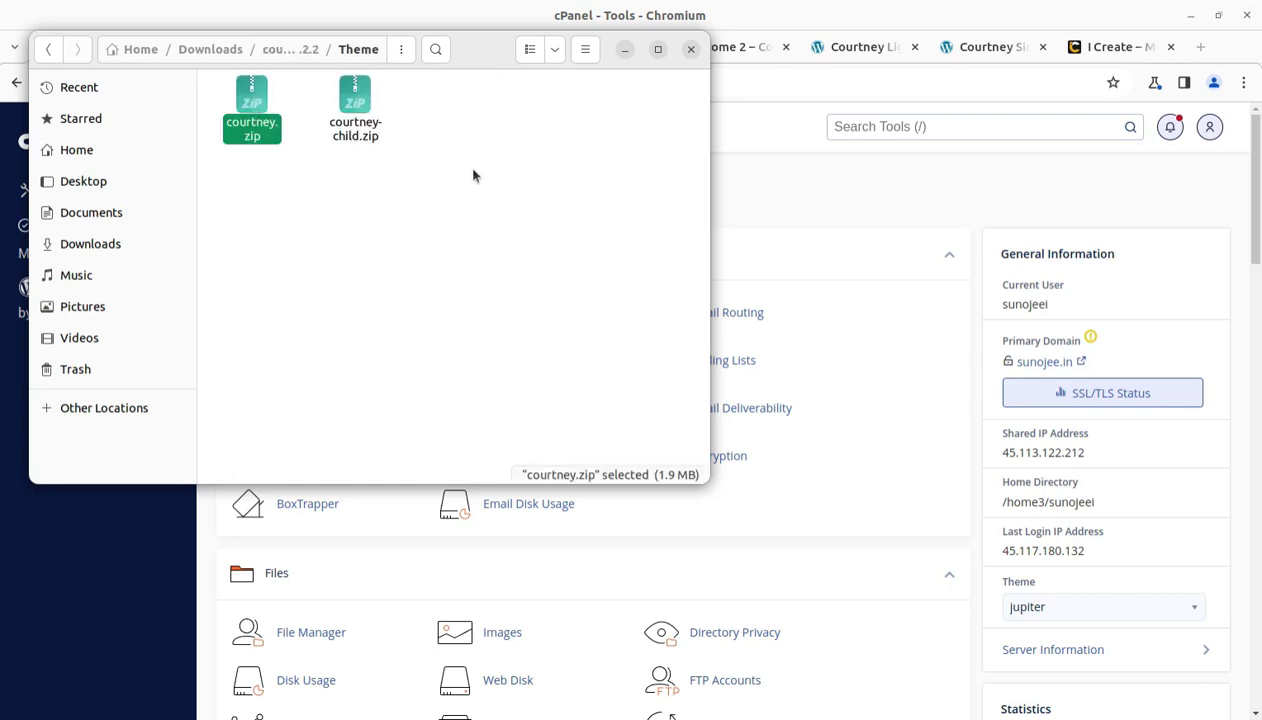
{"action": "left_click", "coordinate": [623, 52]}
View the WP Themes site's current front page, and open the Add Themes page in the WordPress admin.
{"action": "left_click", "coordinate": [341, 47]}
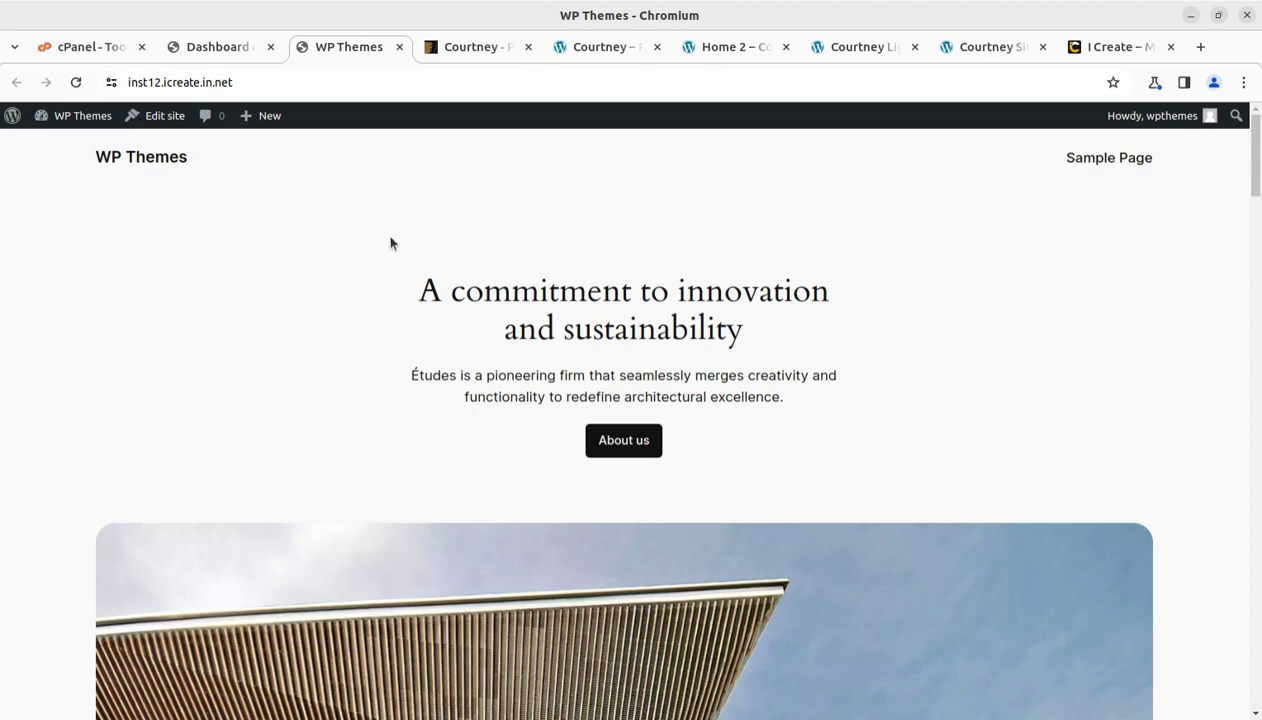
{"action": "left_click", "coordinate": [226, 47]}
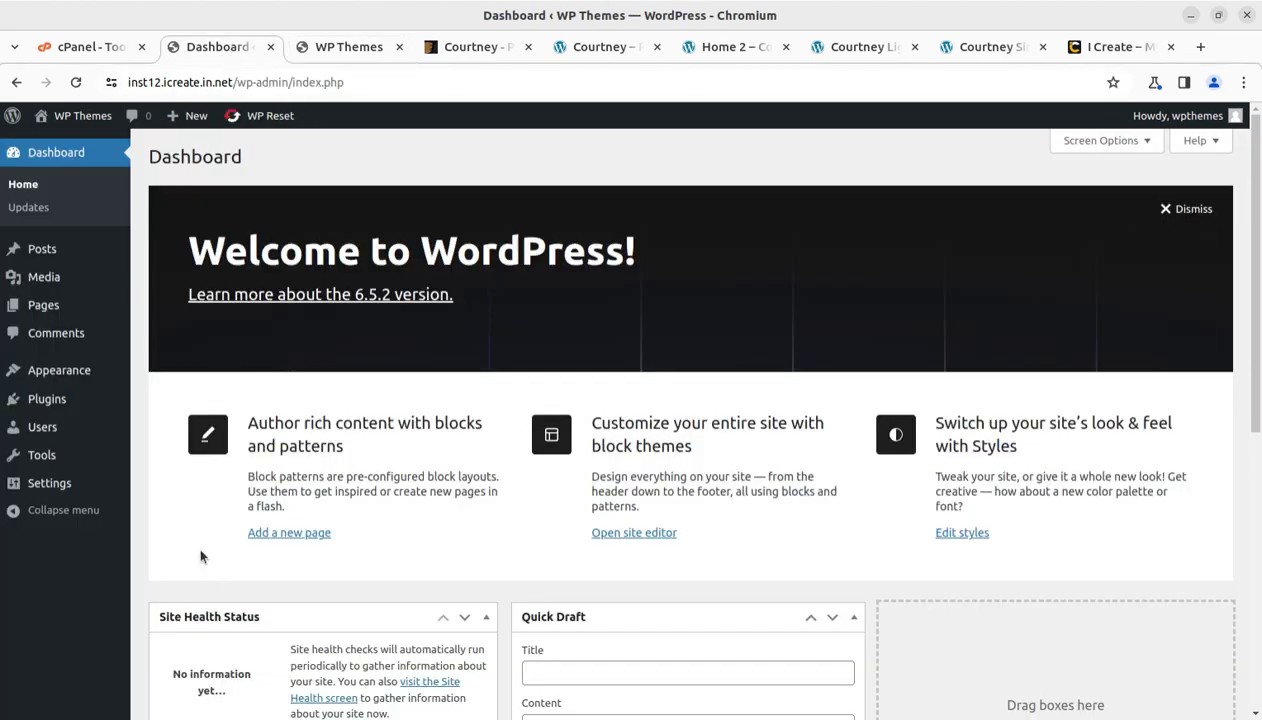
{"action": "mouse_move", "coordinate": [40, 370]}
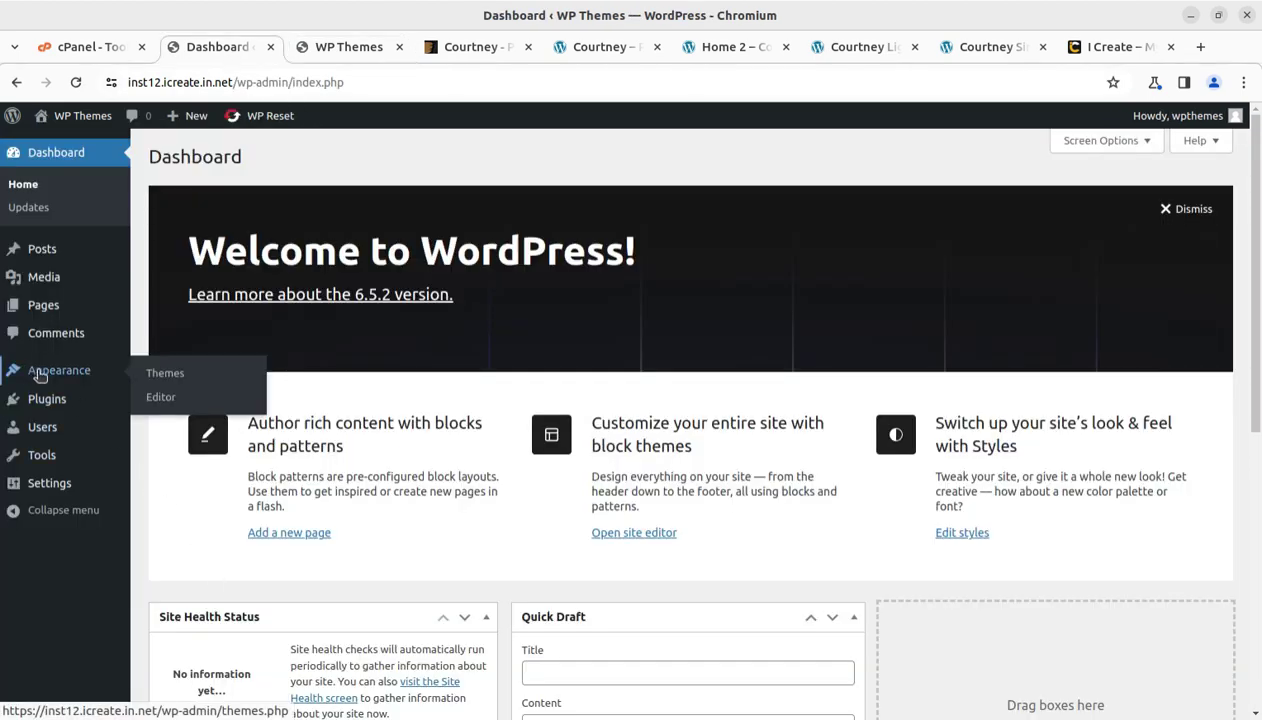
{"action": "left_click", "coordinate": [165, 374]}
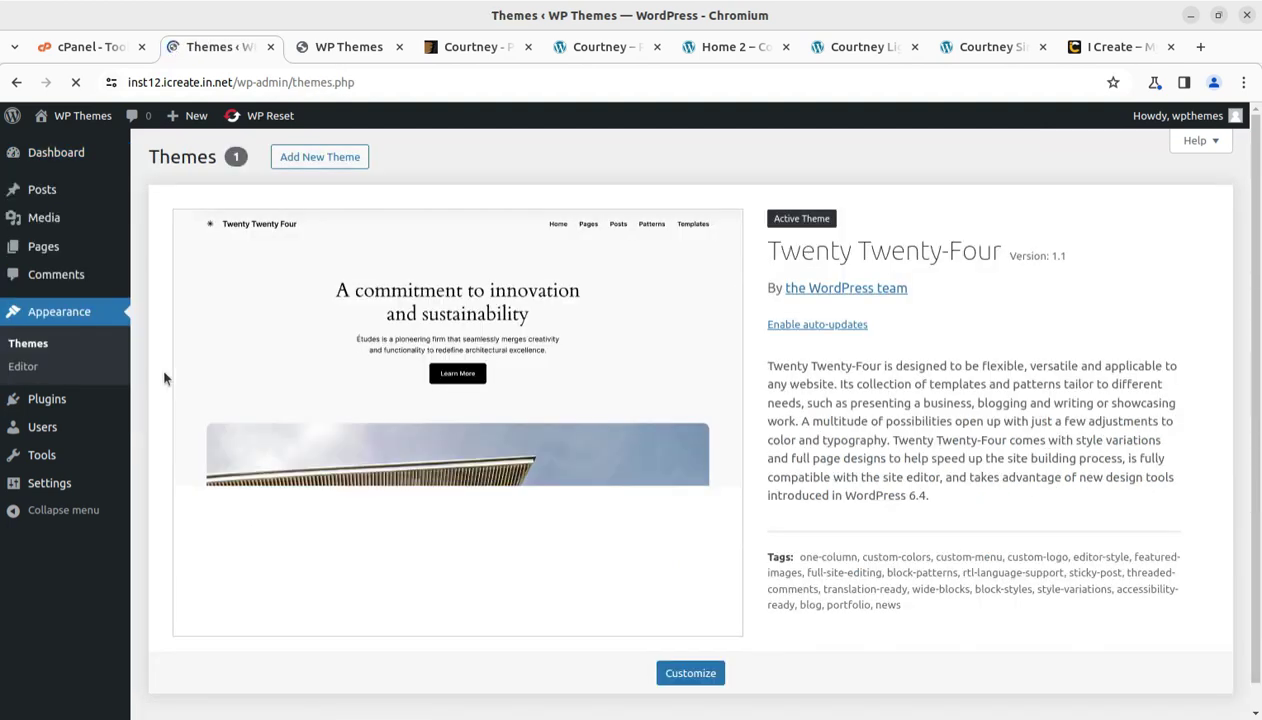
{"action": "left_click", "coordinate": [307, 160]}
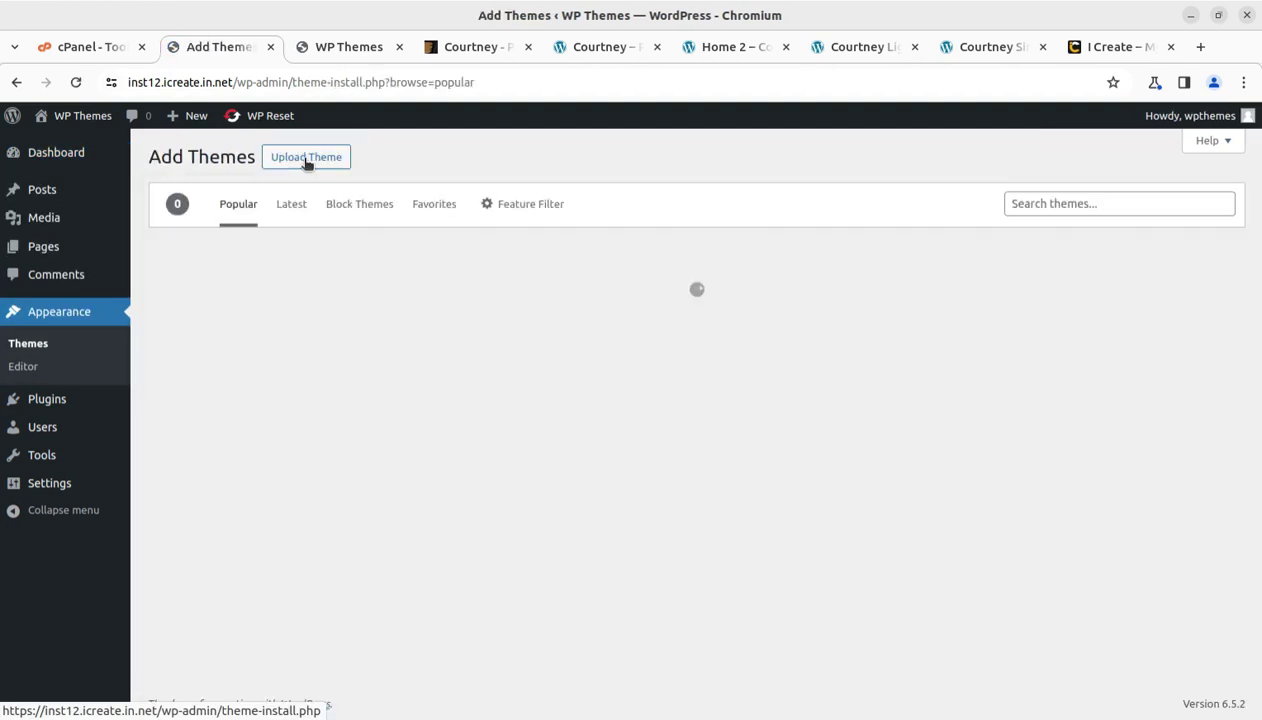
Upload courtney.zip from the Theme folder of courtney_v1.2.2 and install it as a theme.
{"action": "left_click", "coordinate": [307, 159]}
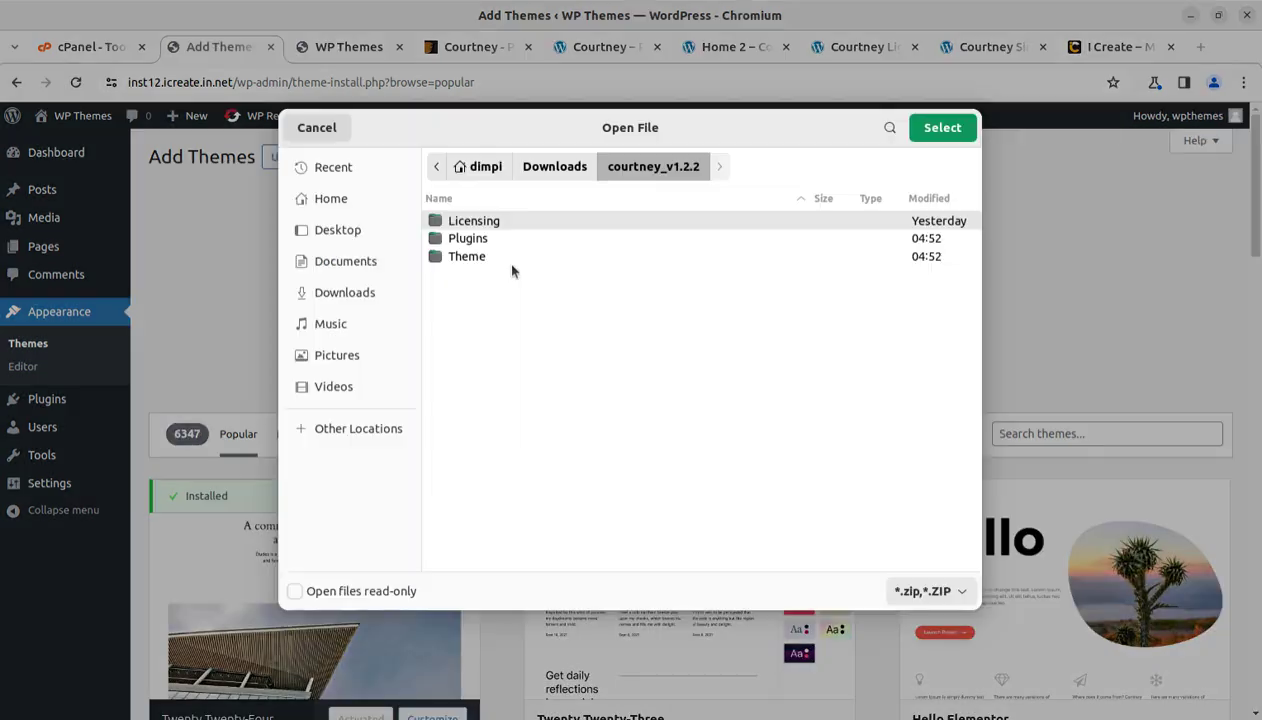
{"action": "double_click", "coordinate": [467, 257]}
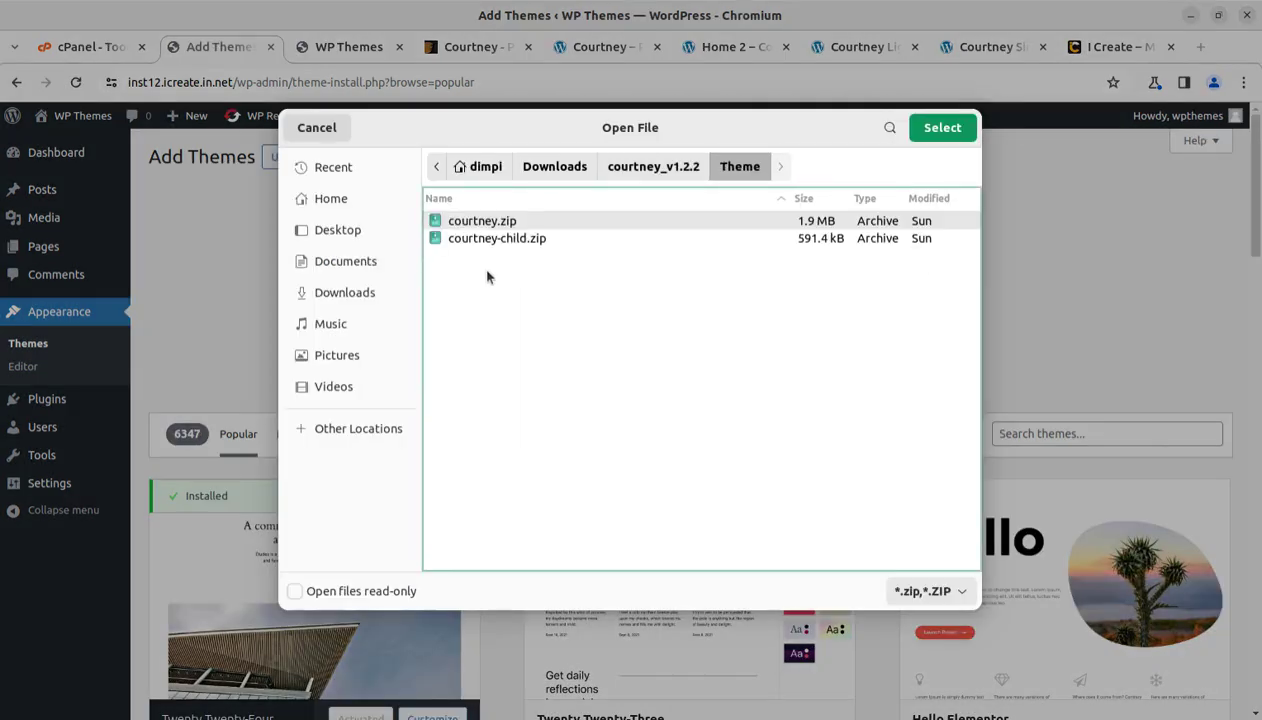
{"action": "left_click", "coordinate": [476, 229]}
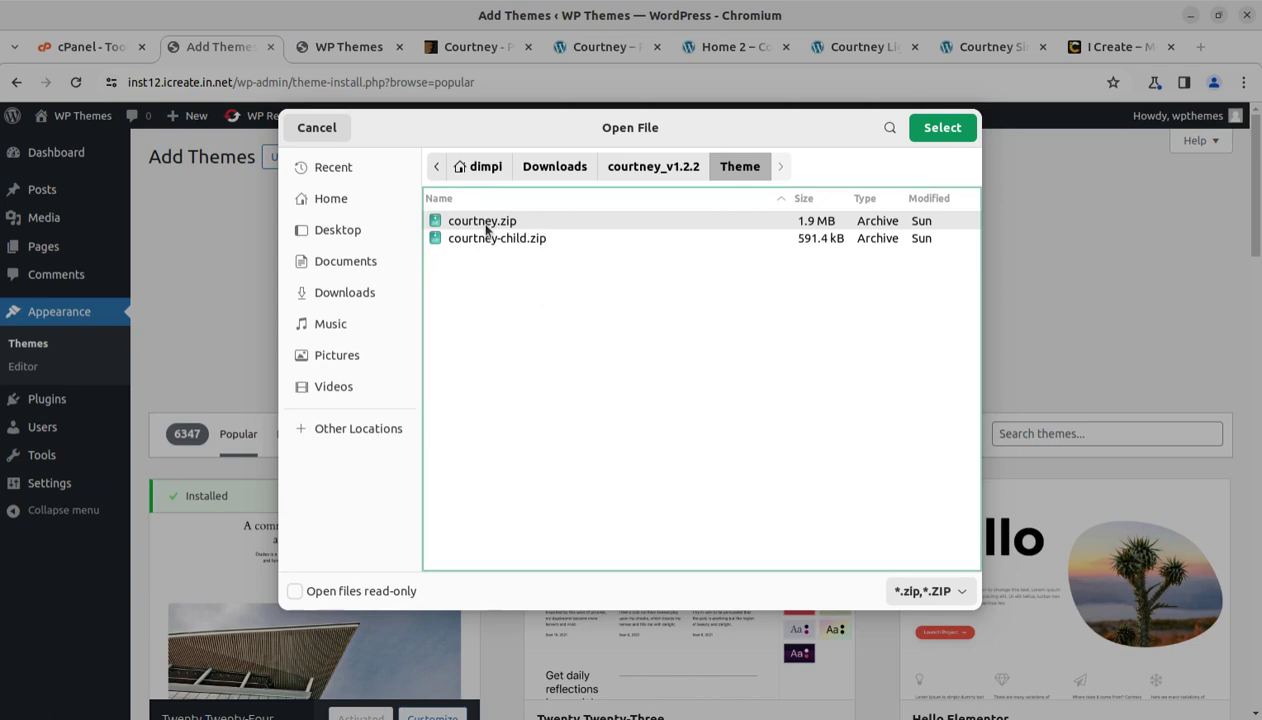
{"action": "left_click", "coordinate": [940, 128]}
{"action": "left_click", "coordinate": [808, 312]}
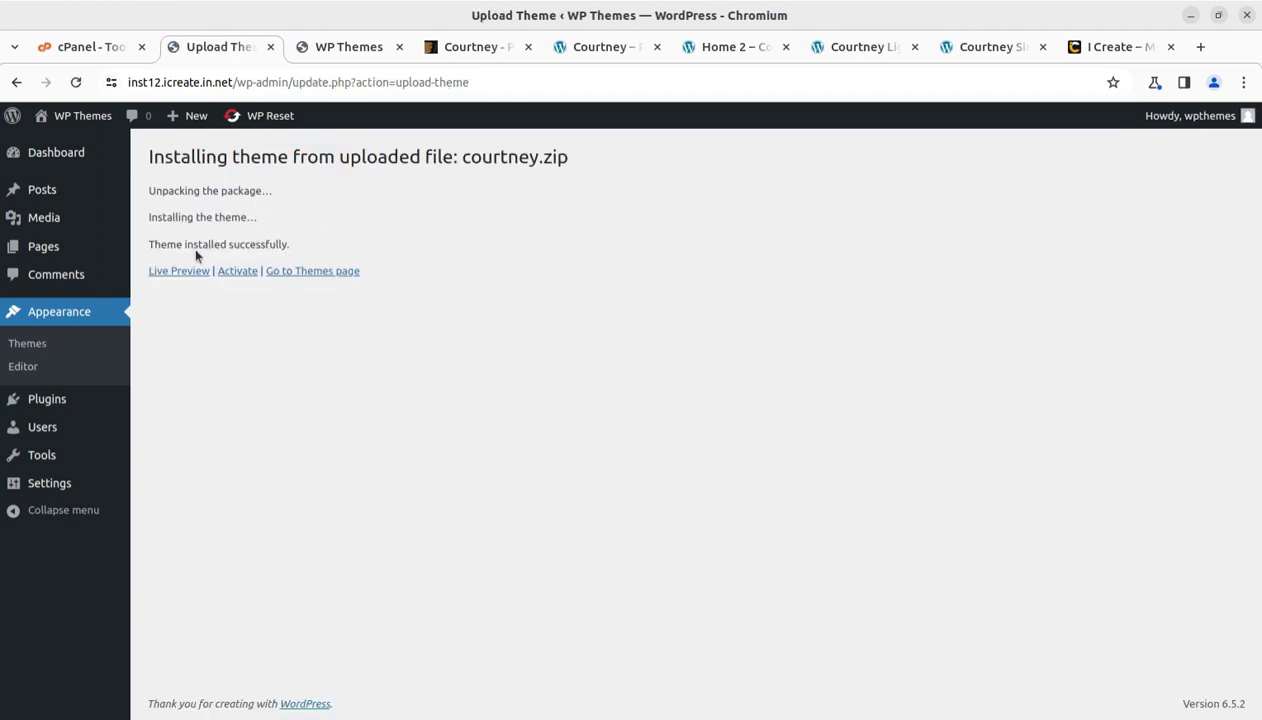
Go to the installed themes and view the details of the Courtney theme.
{"action": "left_click", "coordinate": [334, 272]}
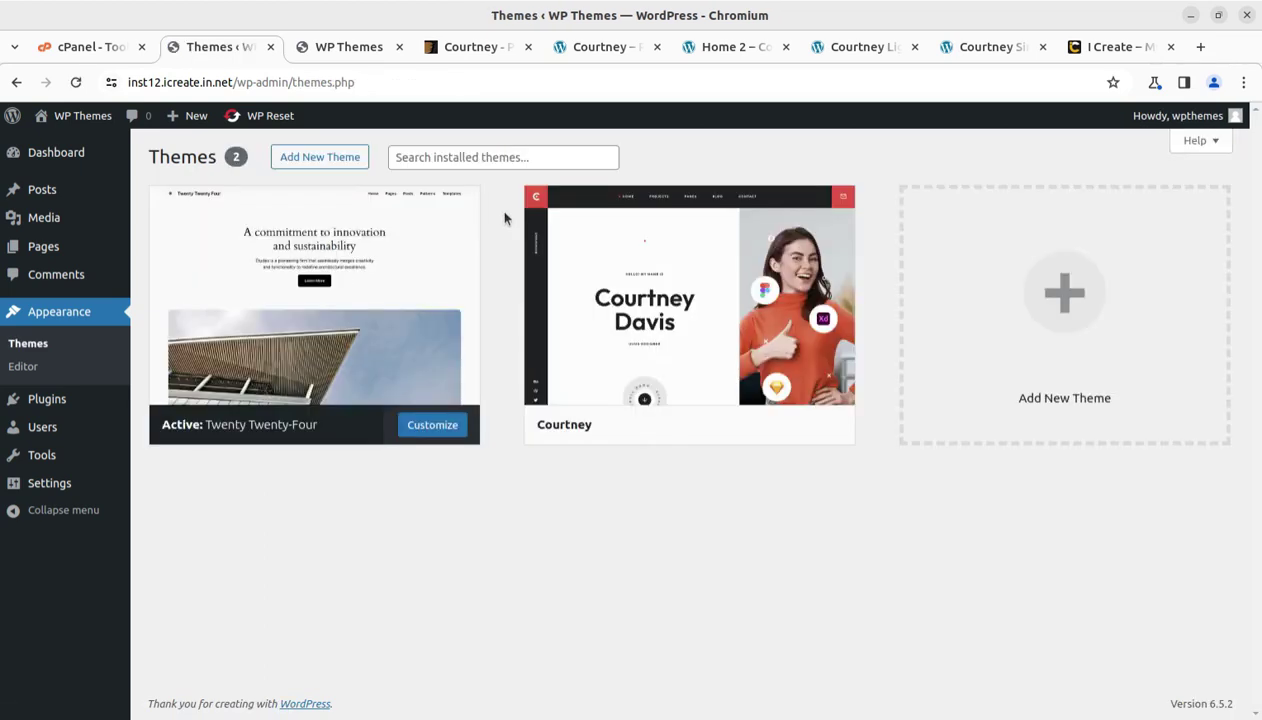
{"action": "left_click", "coordinate": [674, 294]}
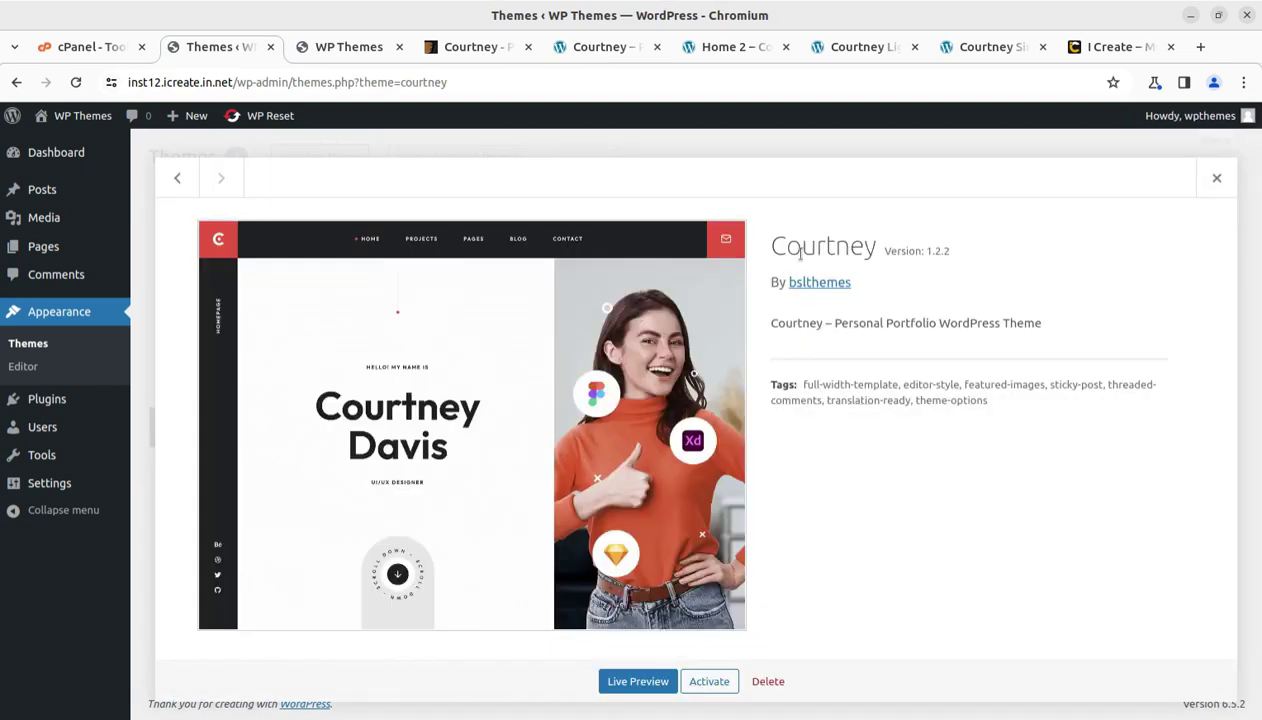
{"action": "left_click_drag", "start_coordinate": [773, 246], "coordinate": [856, 246]}
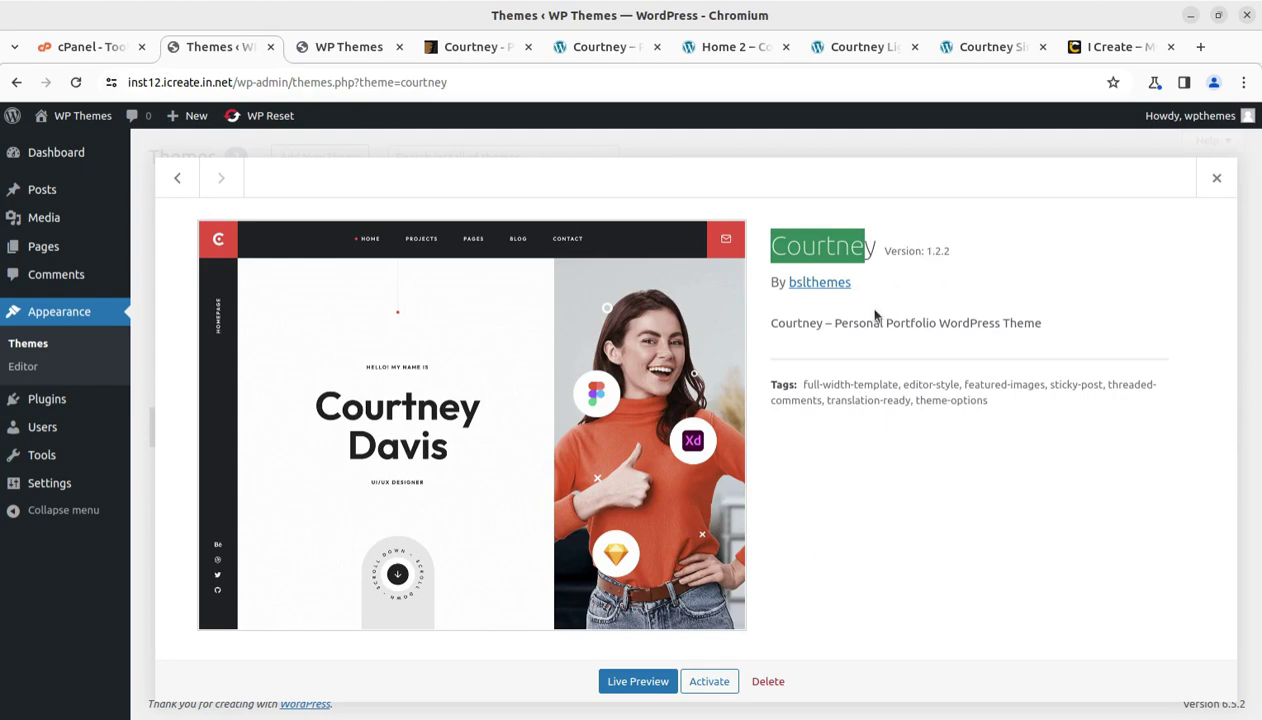
Review the Courtney theme's ThemeForest listing, highlighting the author's Elite Author status and the regular license price.
{"action": "left_click", "coordinate": [465, 47]}
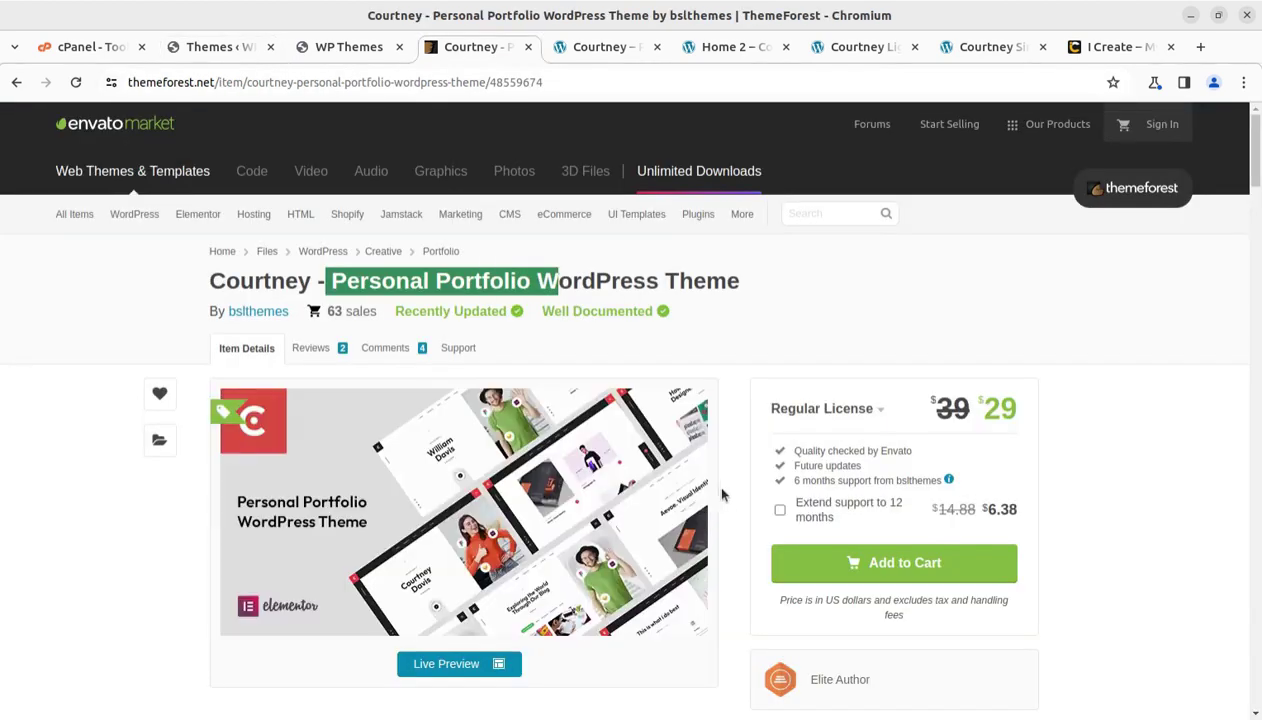
{"action": "scroll", "coordinate": [952, 605], "scroll_direction": "down", "scroll_amount": 2}
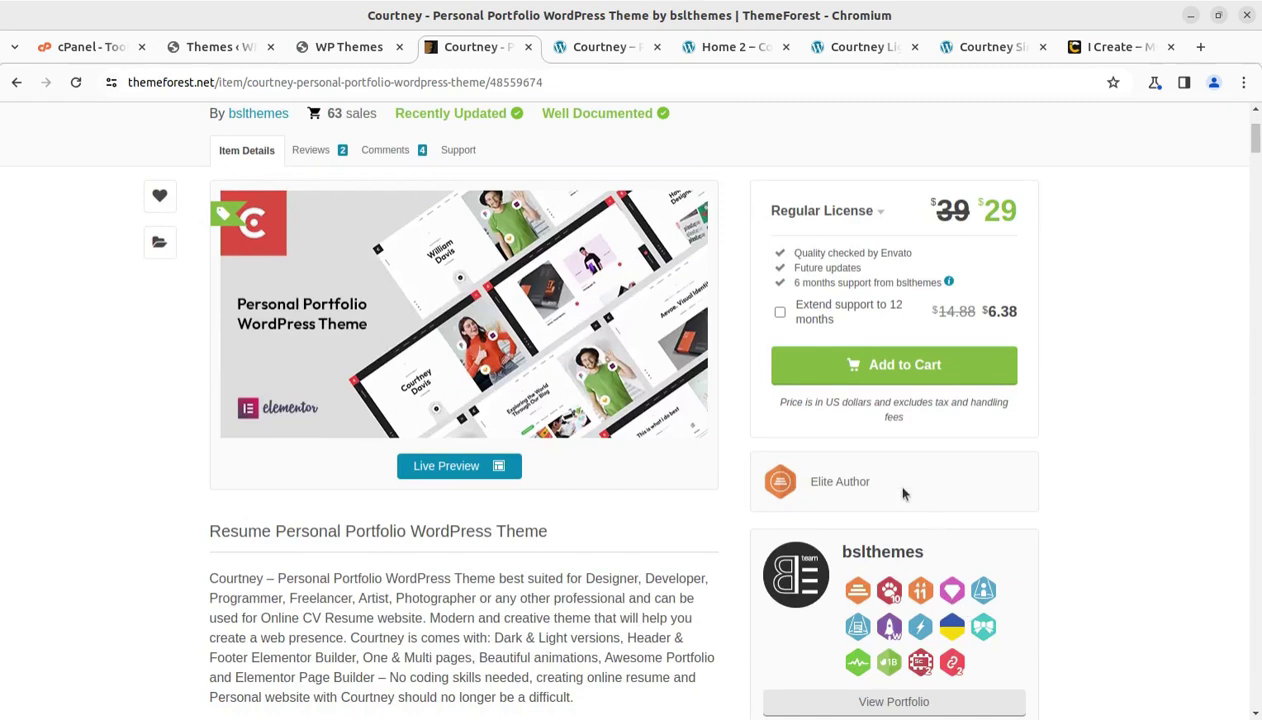
{"action": "left_click_drag", "start_coordinate": [872, 483], "coordinate": [811, 487]}
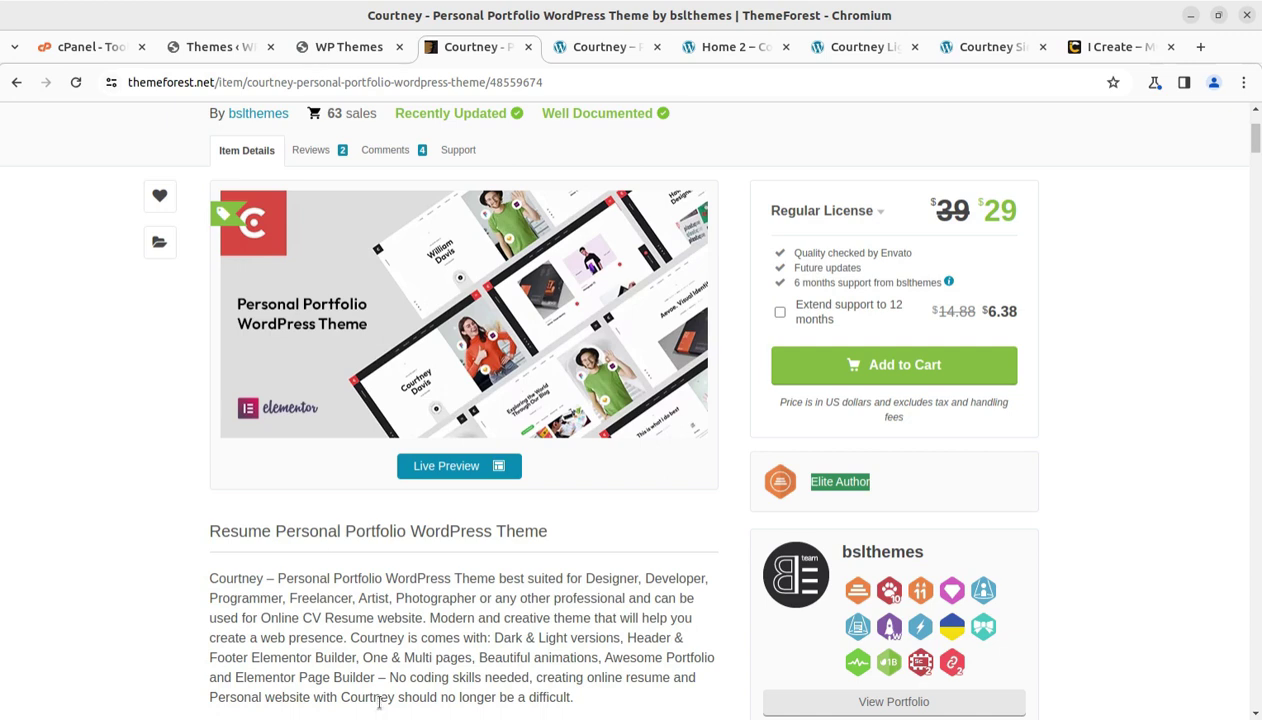
{"action": "scroll", "coordinate": [379, 703], "scroll_direction": "up", "scroll_amount": 3}
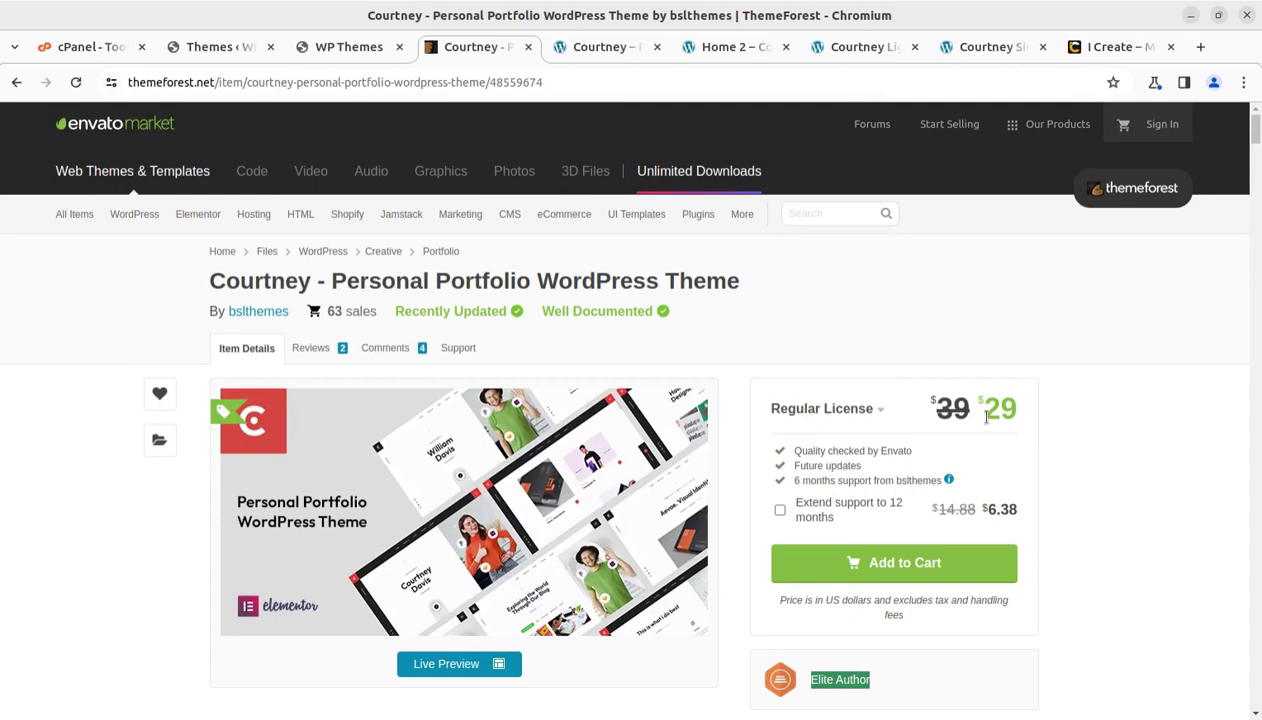
{"action": "left_click_drag", "start_coordinate": [974, 408], "coordinate": [1016, 405]}
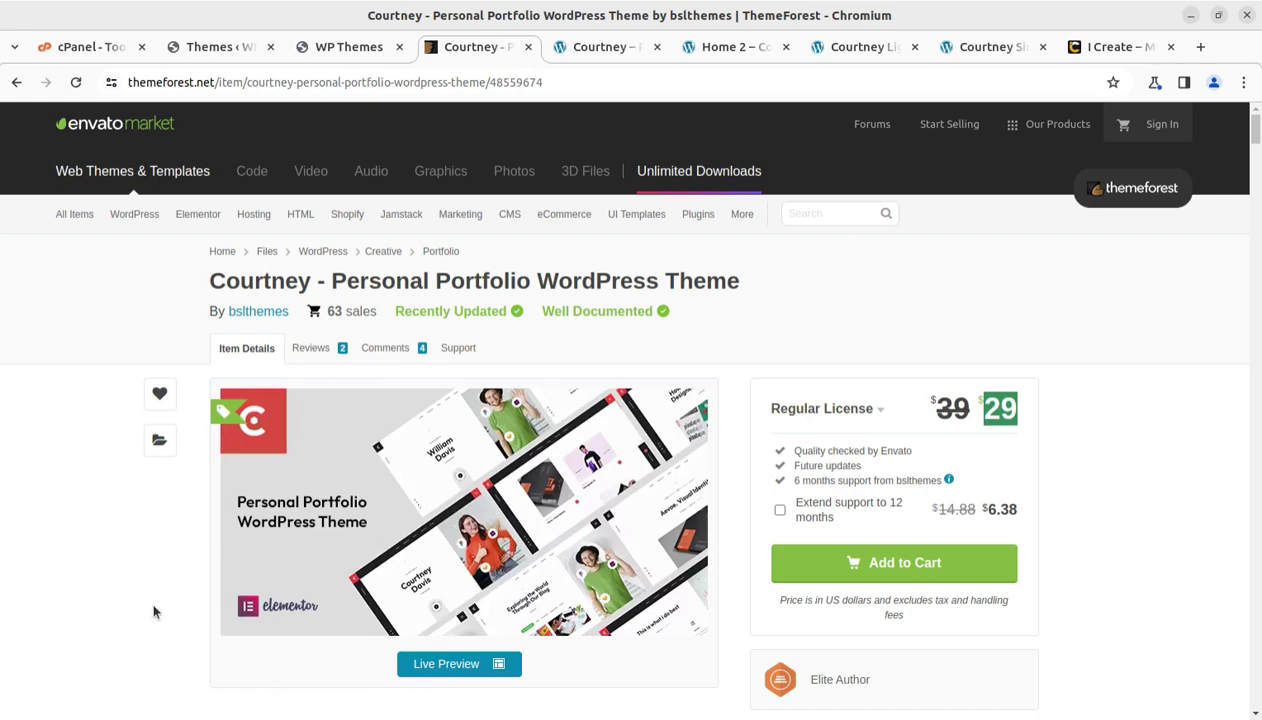
Examine the listing's description, published date, last update date and compatibility details.
{"action": "scroll", "coordinate": [135, 572], "scroll_direction": "down", "scroll_amount": 1}
{"action": "scroll", "coordinate": [135, 572], "scroll_direction": "down", "scroll_amount": 3}
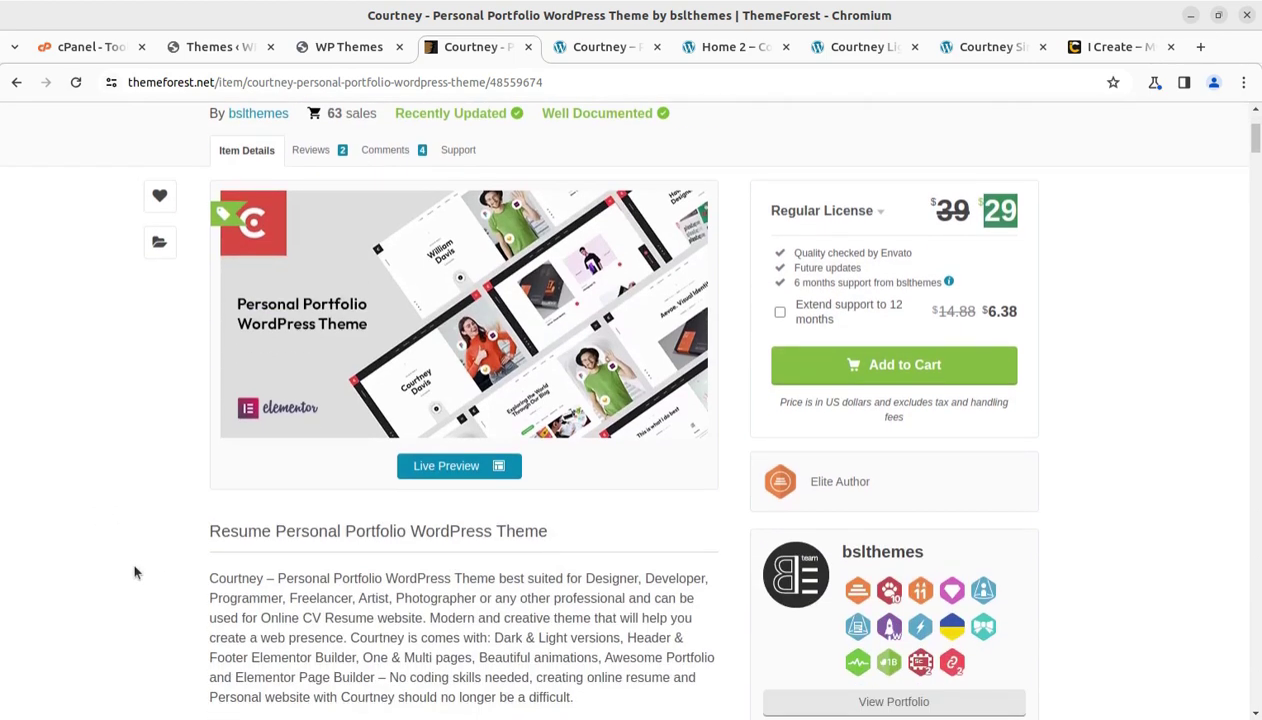
{"action": "scroll", "coordinate": [135, 572], "scroll_direction": "down", "scroll_amount": 4}
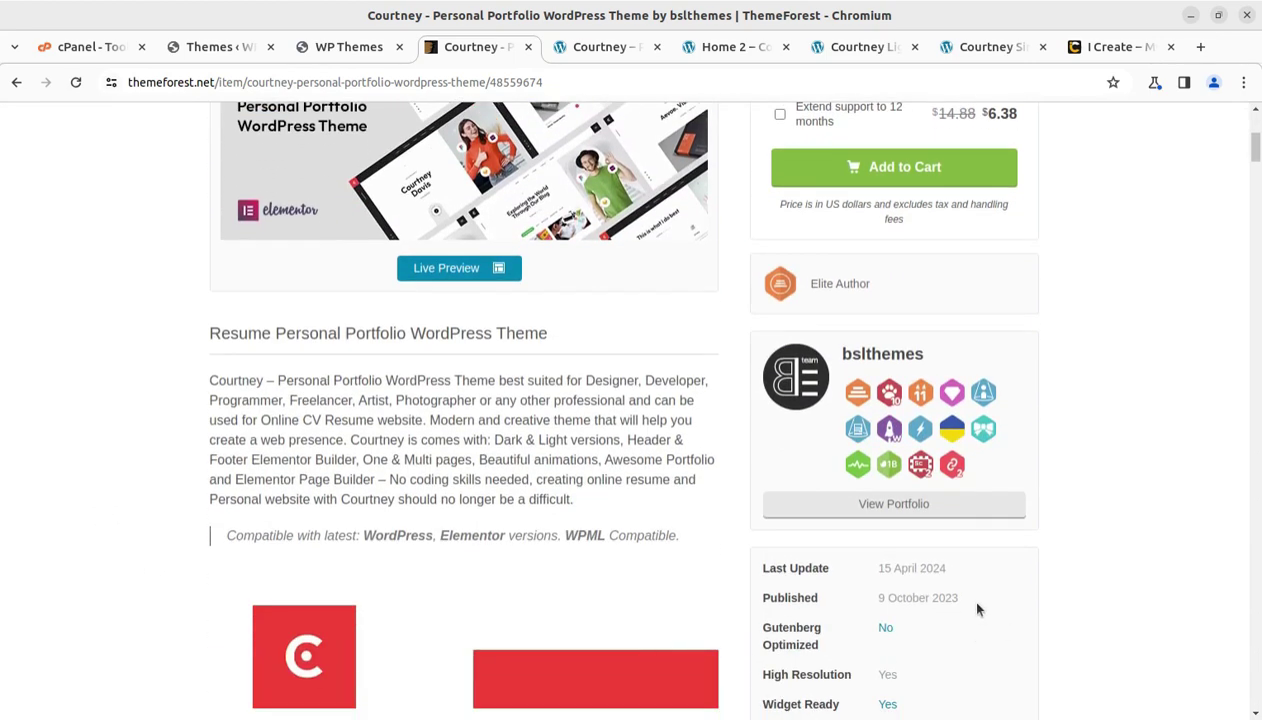
{"action": "left_click_drag", "start_coordinate": [962, 598], "coordinate": [903, 606]}
{"action": "left_click_drag", "start_coordinate": [948, 568], "coordinate": [877, 568]}
{"action": "scroll", "coordinate": [880, 668], "scroll_direction": "down", "scroll_amount": 4}
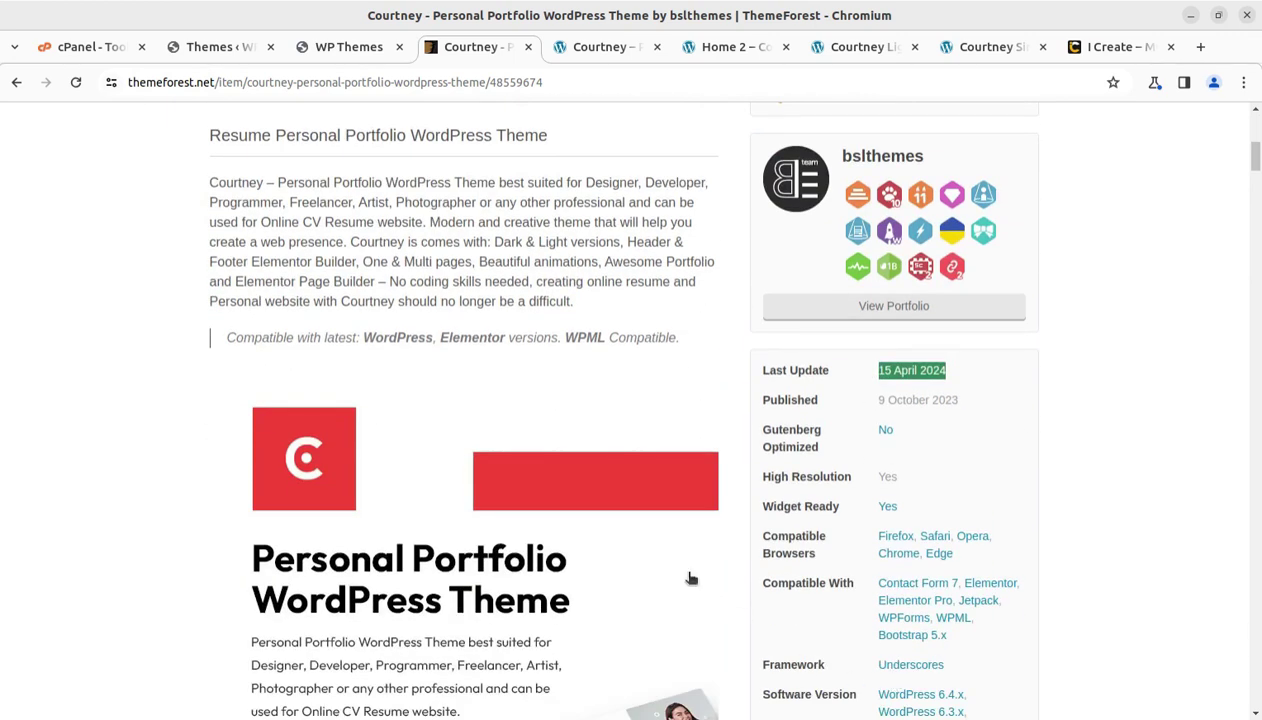
{"action": "scroll", "coordinate": [690, 575], "scroll_direction": "up", "scroll_amount": 6}
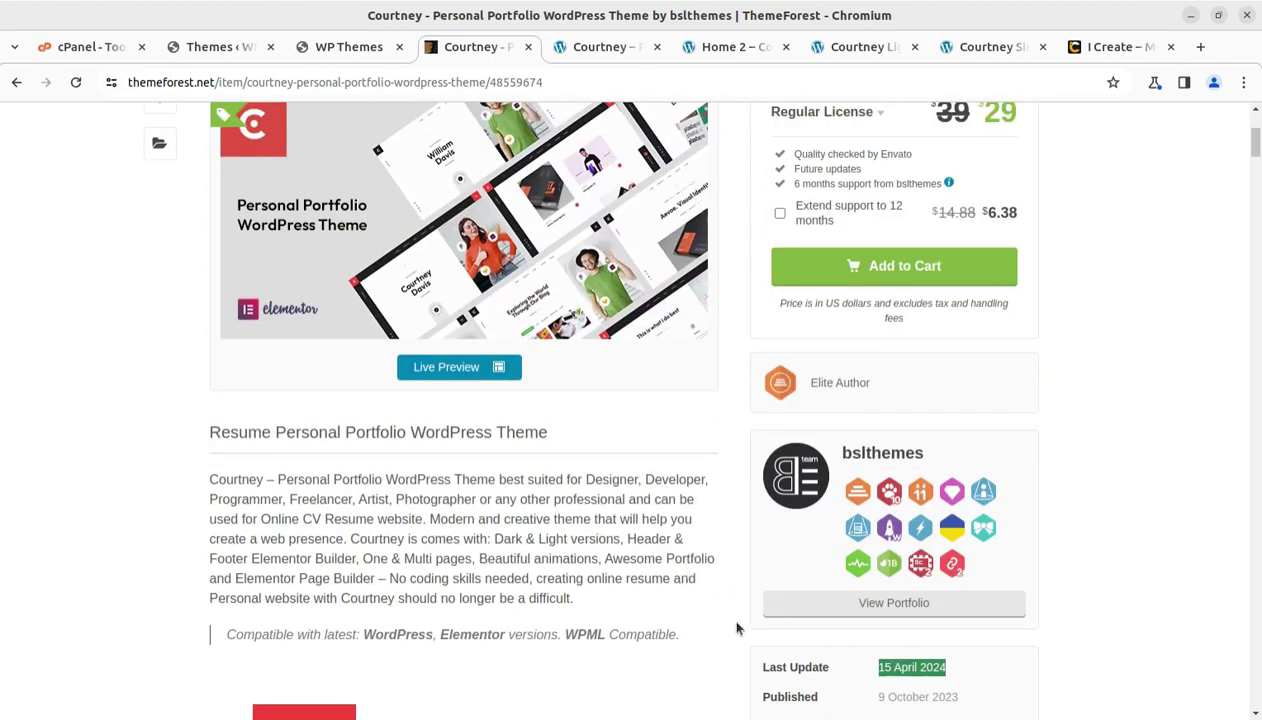
{"action": "scroll", "coordinate": [738, 624], "scroll_direction": "up", "scroll_amount": 6}
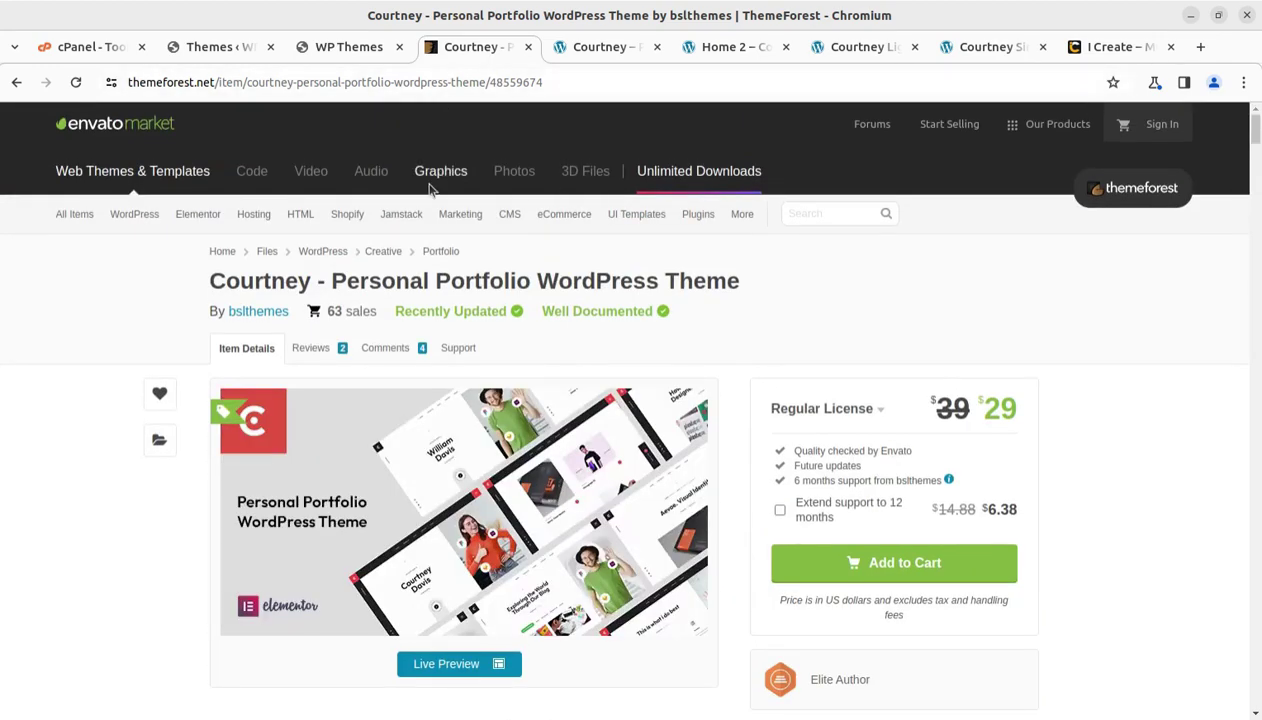
Return to the Courtney theme's details in the WordPress admin and activate the theme.
{"action": "left_click", "coordinate": [577, 52]}
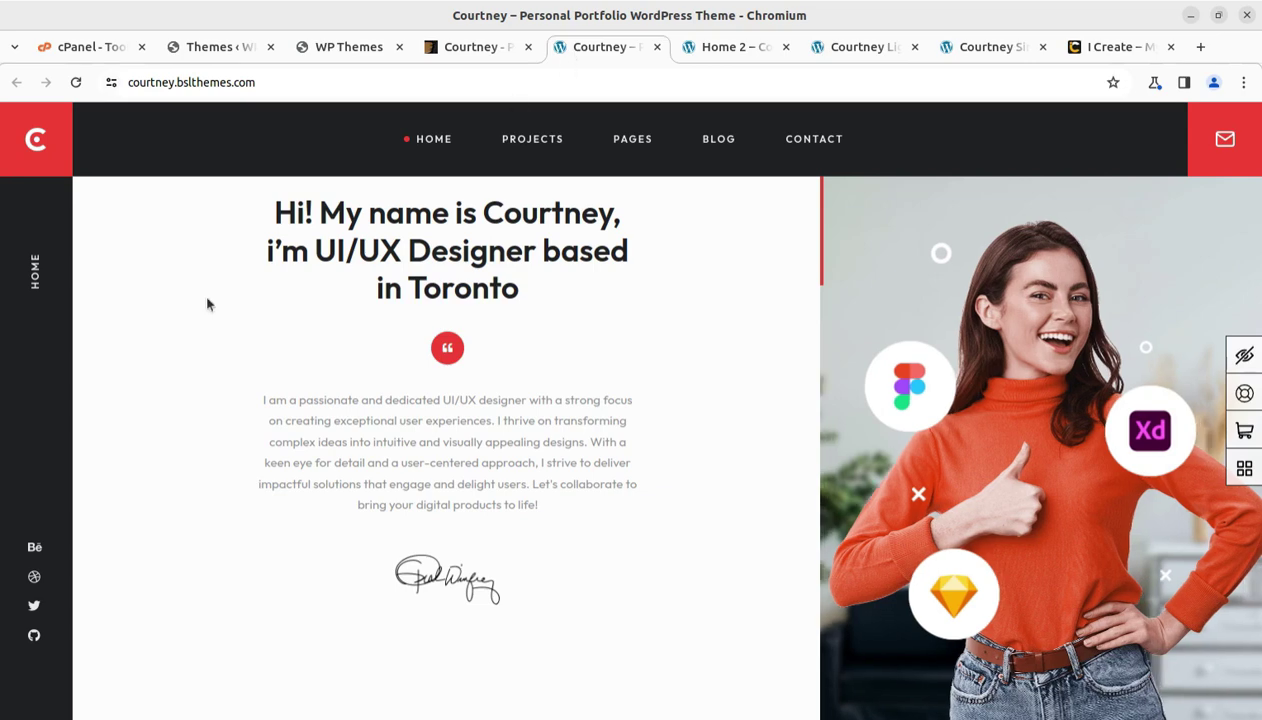
{"action": "left_click", "coordinate": [207, 52]}
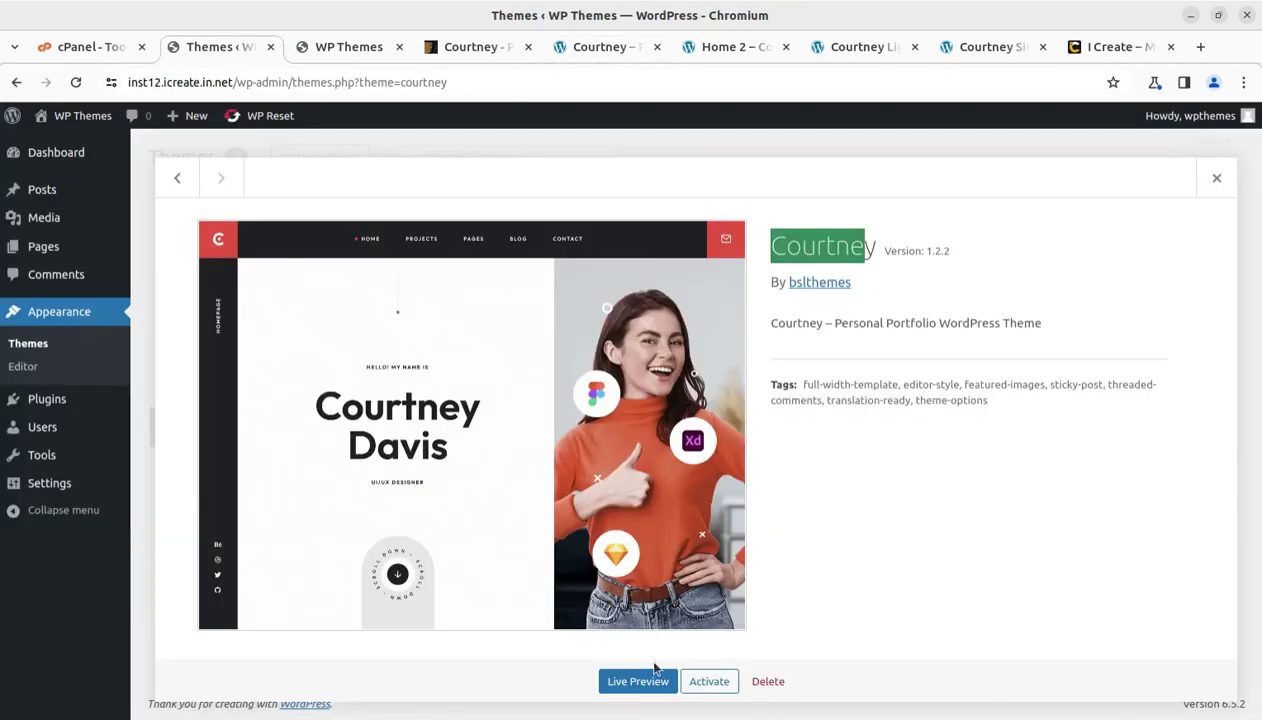
{"action": "left_click", "coordinate": [706, 688]}
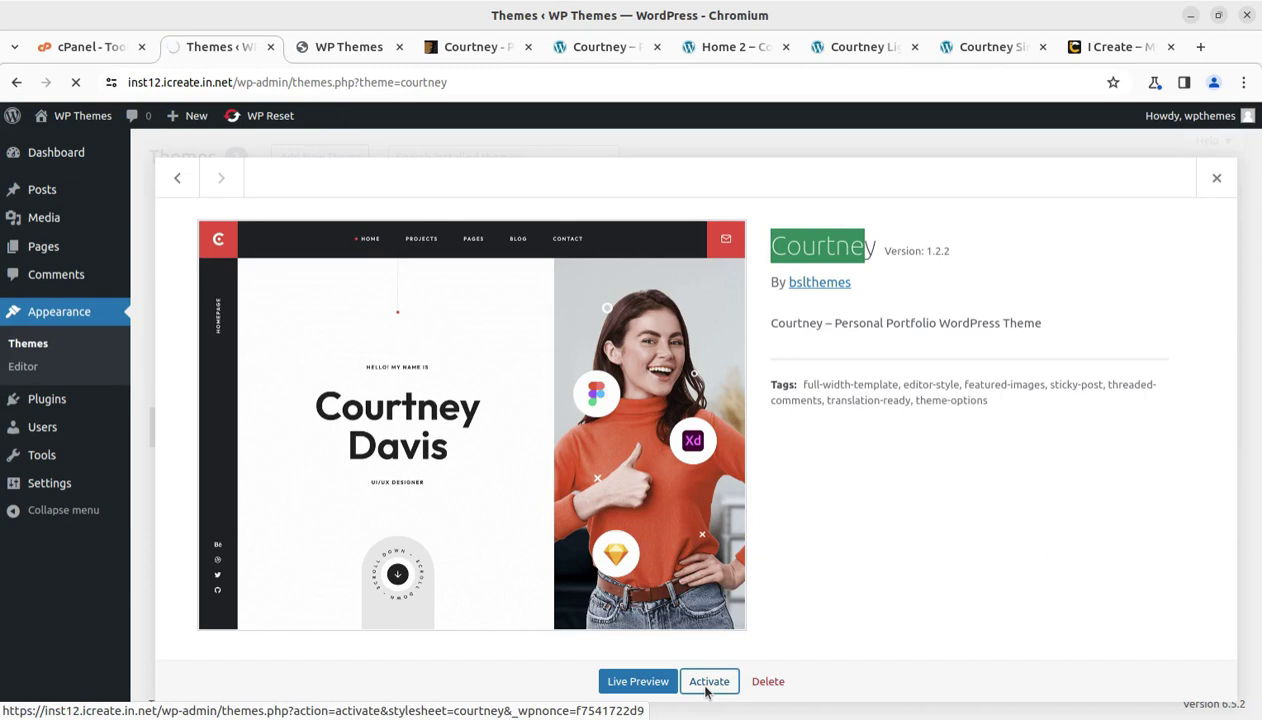
{"action": "left_click", "coordinate": [705, 684]}
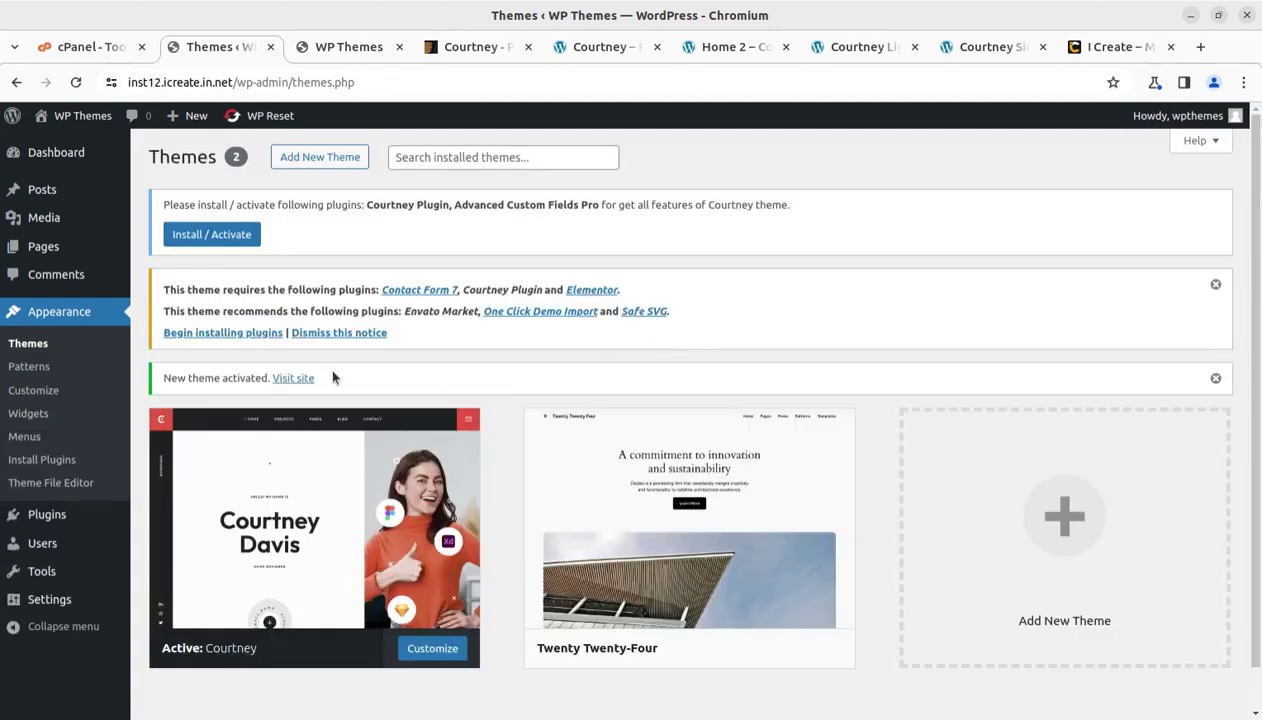
Begin installing the theme's required plugins, show the full list and select every plugin in it.
{"action": "left_click", "coordinate": [219, 334]}
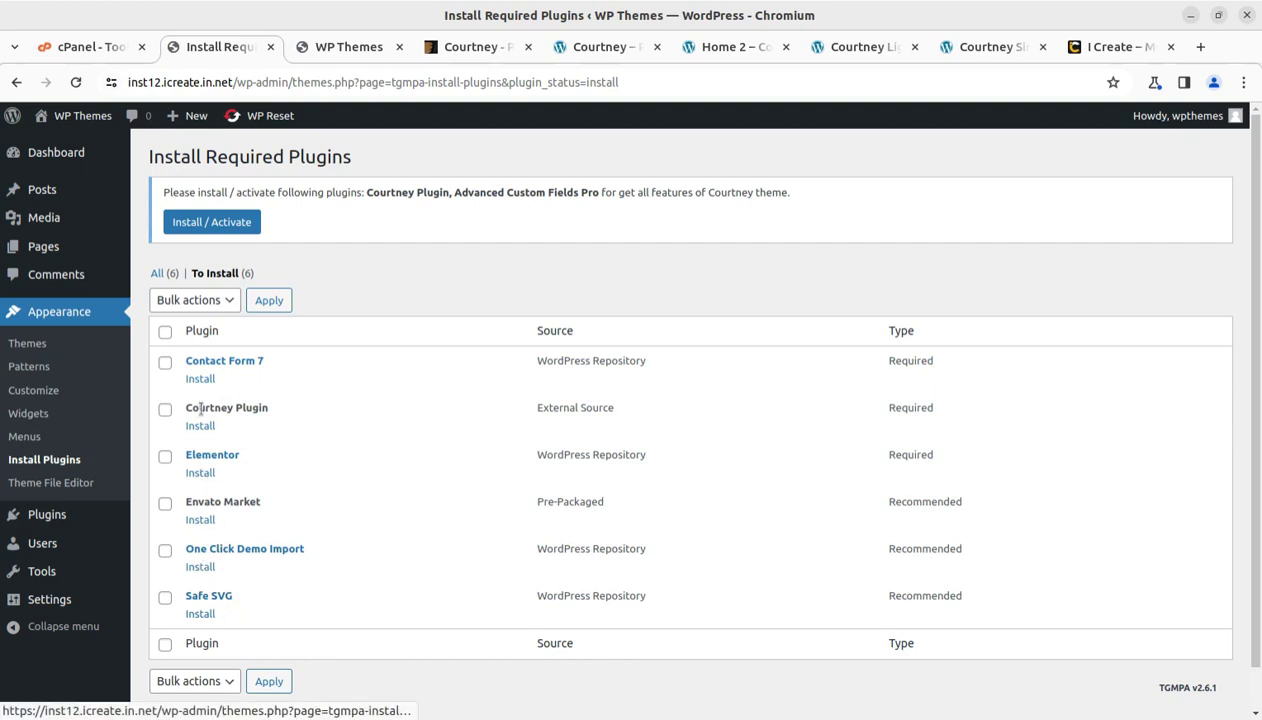
{"action": "left_click", "coordinate": [205, 230]}
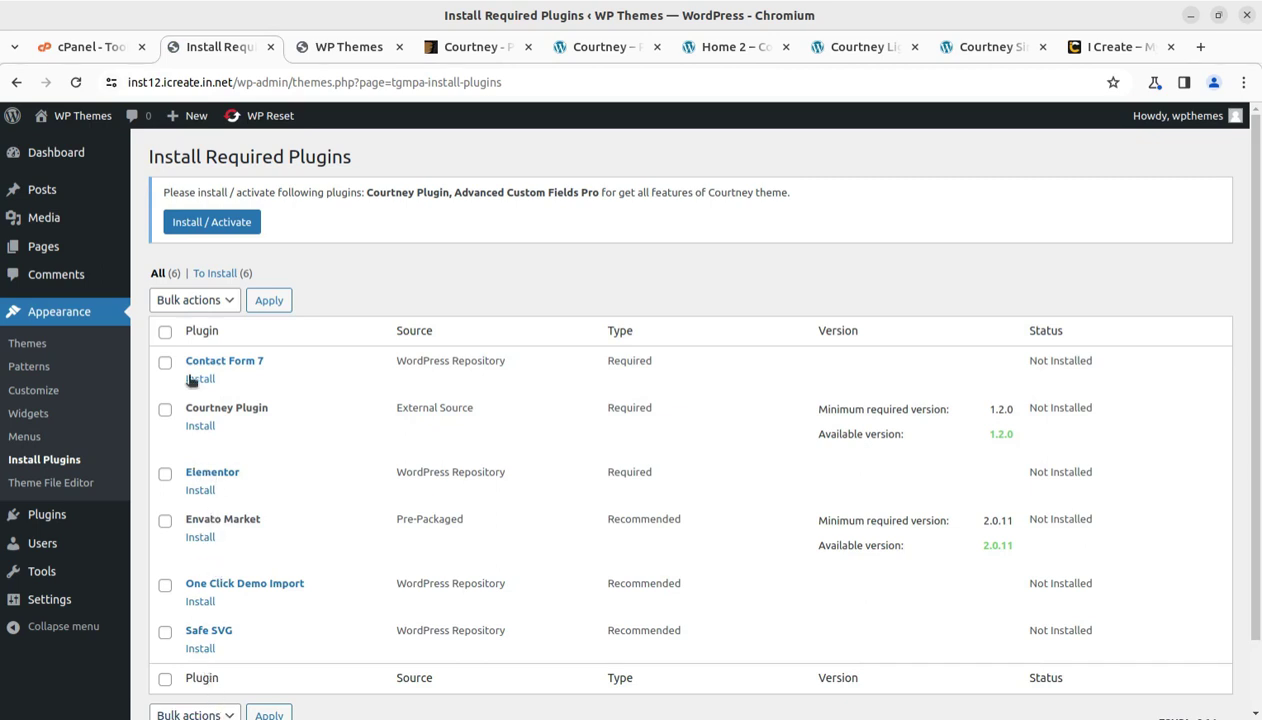
{"action": "left_click", "coordinate": [165, 331]}
Highlight the names of Courtney Plugin, Contact Form 7, Elementor, Envato Market, One Click Demo Import and Safe SVG in the list.
{"action": "left_click_drag", "start_coordinate": [268, 408], "coordinate": [186, 408]}
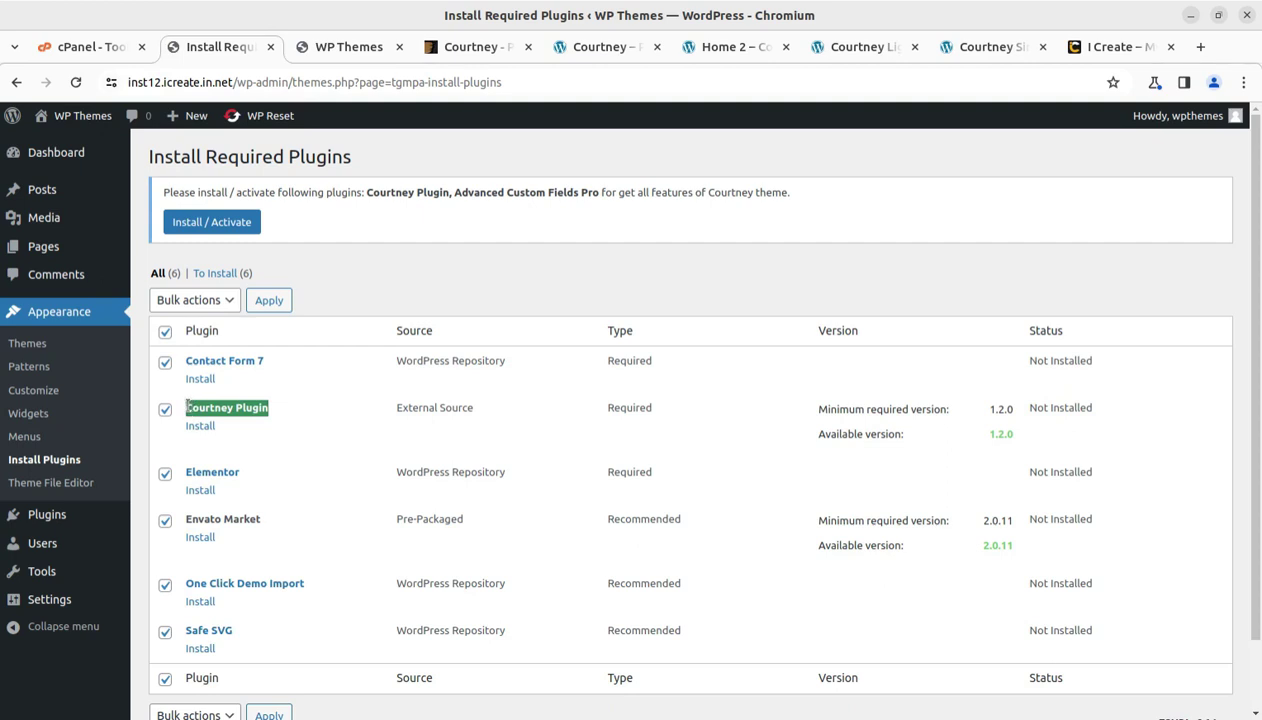
{"action": "left_click_drag", "start_coordinate": [270, 361], "coordinate": [189, 356]}
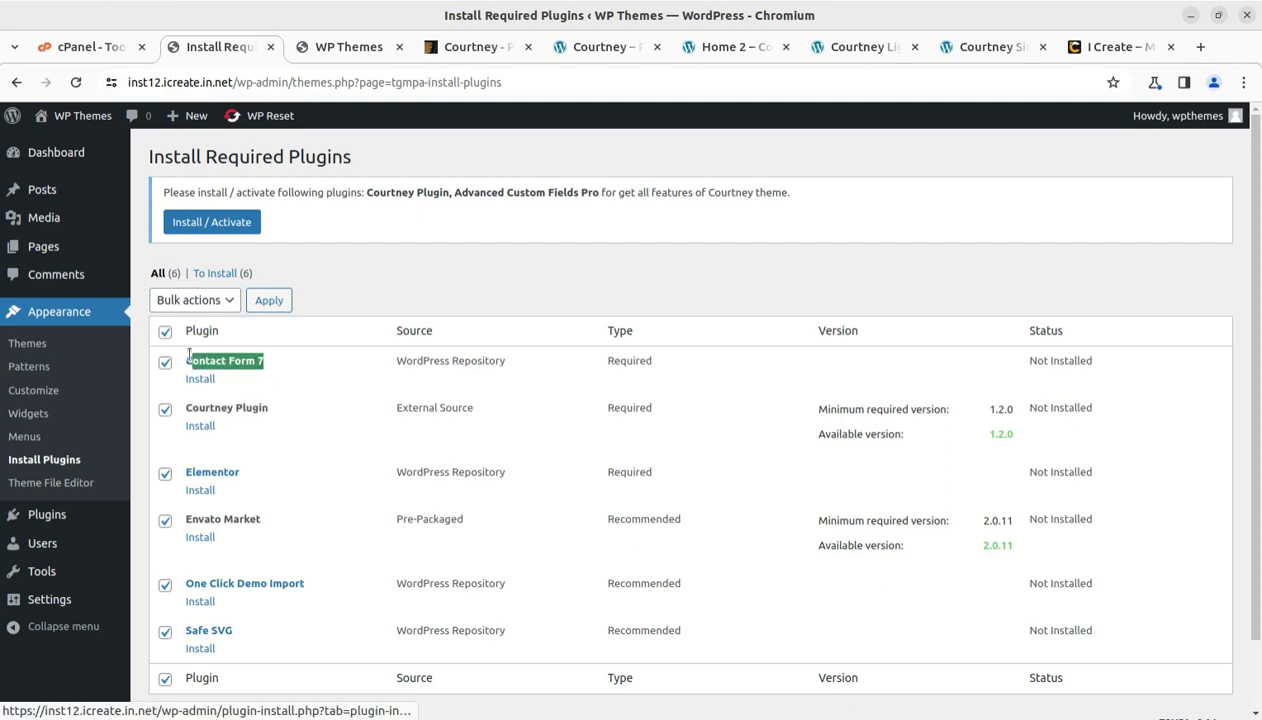
{"action": "left_click_drag", "start_coordinate": [245, 472], "coordinate": [188, 474]}
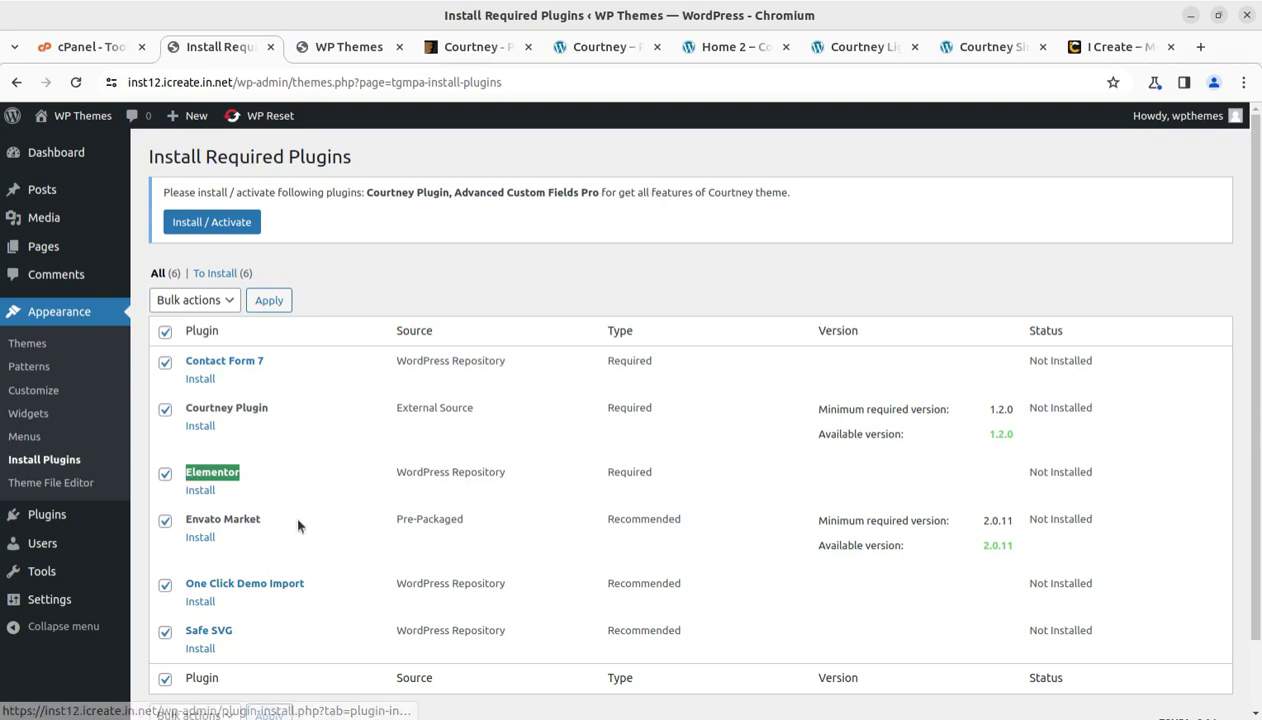
{"action": "left_click_drag", "start_coordinate": [298, 526], "coordinate": [186, 515]}
{"action": "left_click_drag", "start_coordinate": [306, 583], "coordinate": [182, 588]}
{"action": "left_click_drag", "start_coordinate": [268, 632], "coordinate": [175, 633]}
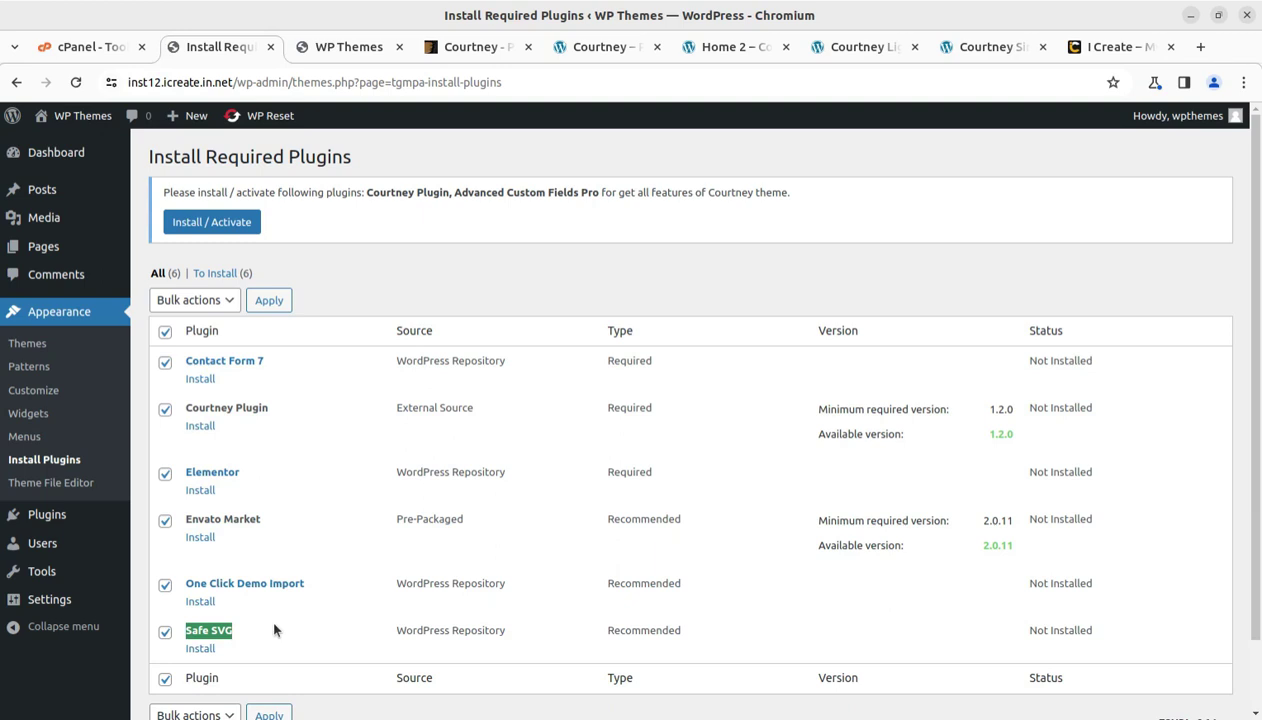
Bulk install all the selected plugins and check the installation report.
{"action": "left_click", "coordinate": [210, 302]}
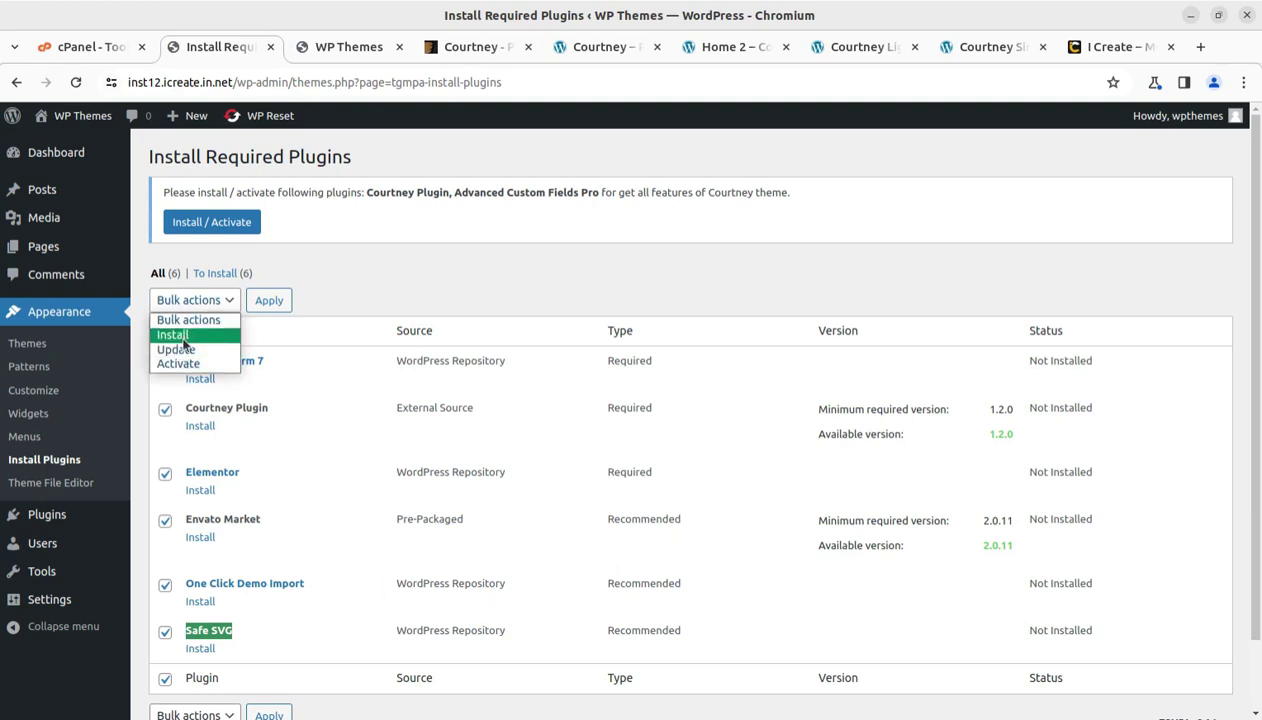
{"action": "left_click", "coordinate": [214, 334]}
{"action": "left_click", "coordinate": [261, 309]}
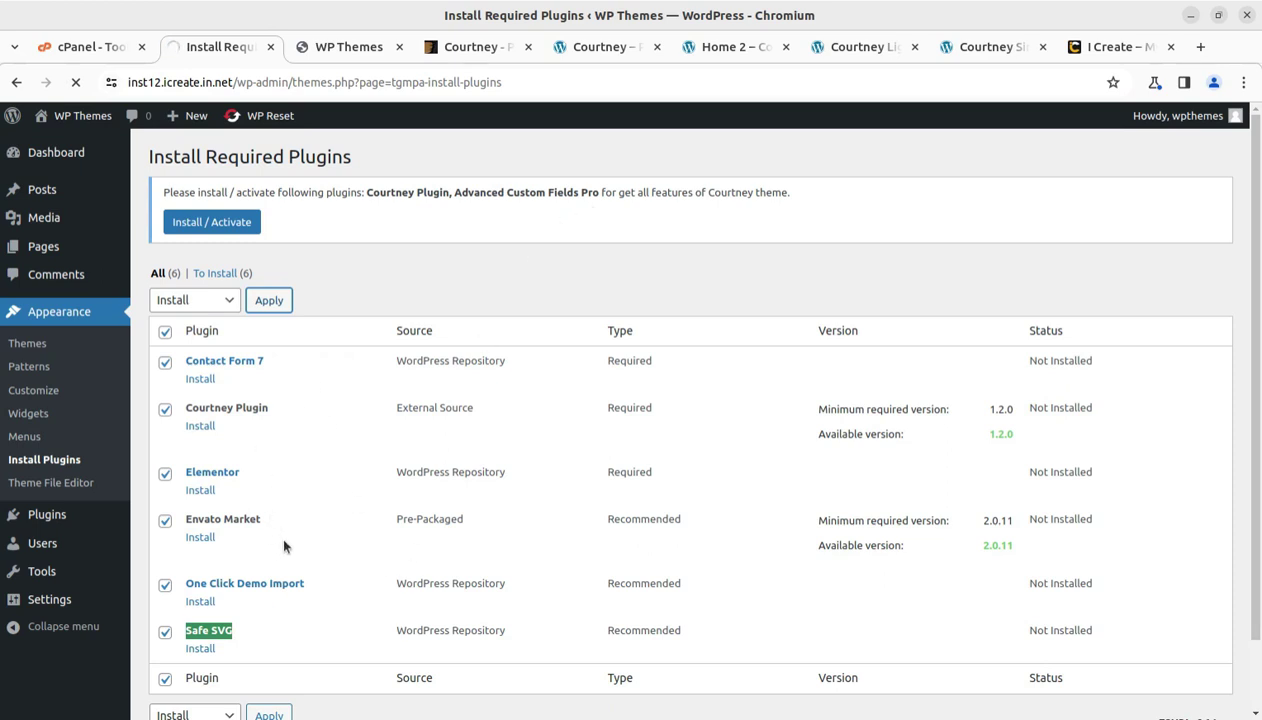
{"action": "scroll", "coordinate": [326, 541], "scroll_direction": "down", "scroll_amount": 2}
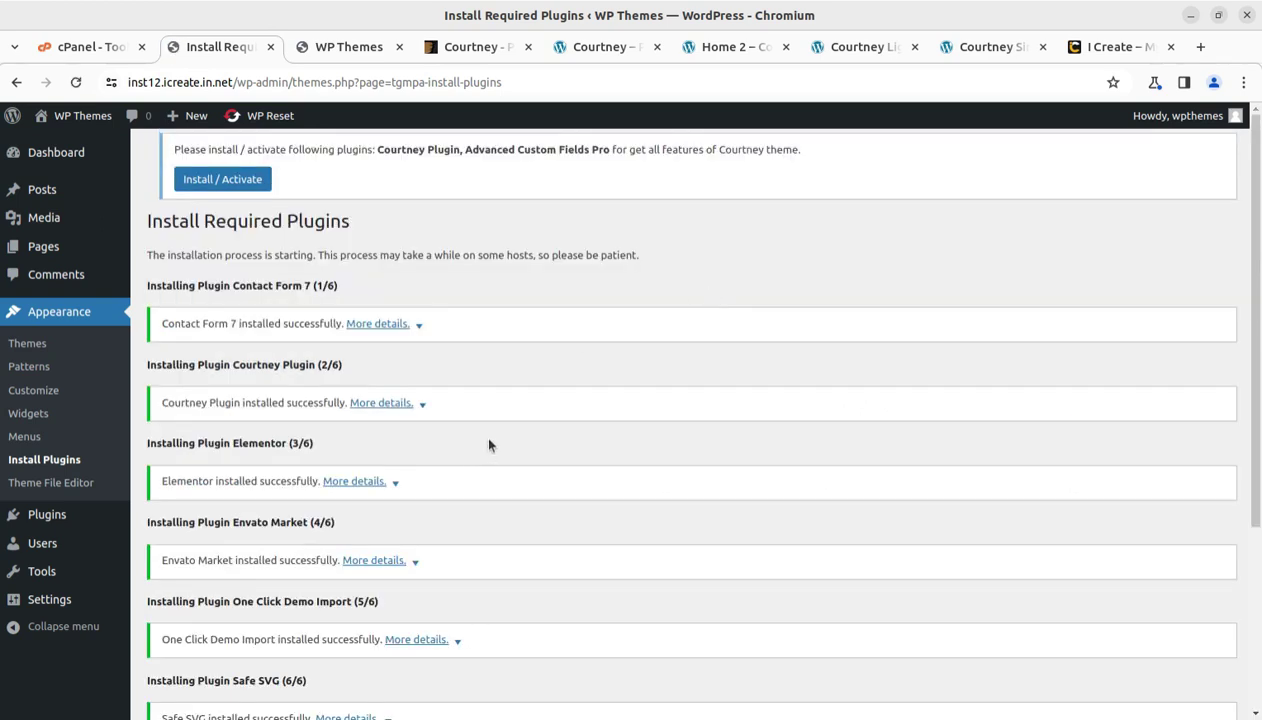
{"action": "scroll", "coordinate": [416, 395], "scroll_direction": "down", "scroll_amount": 2}
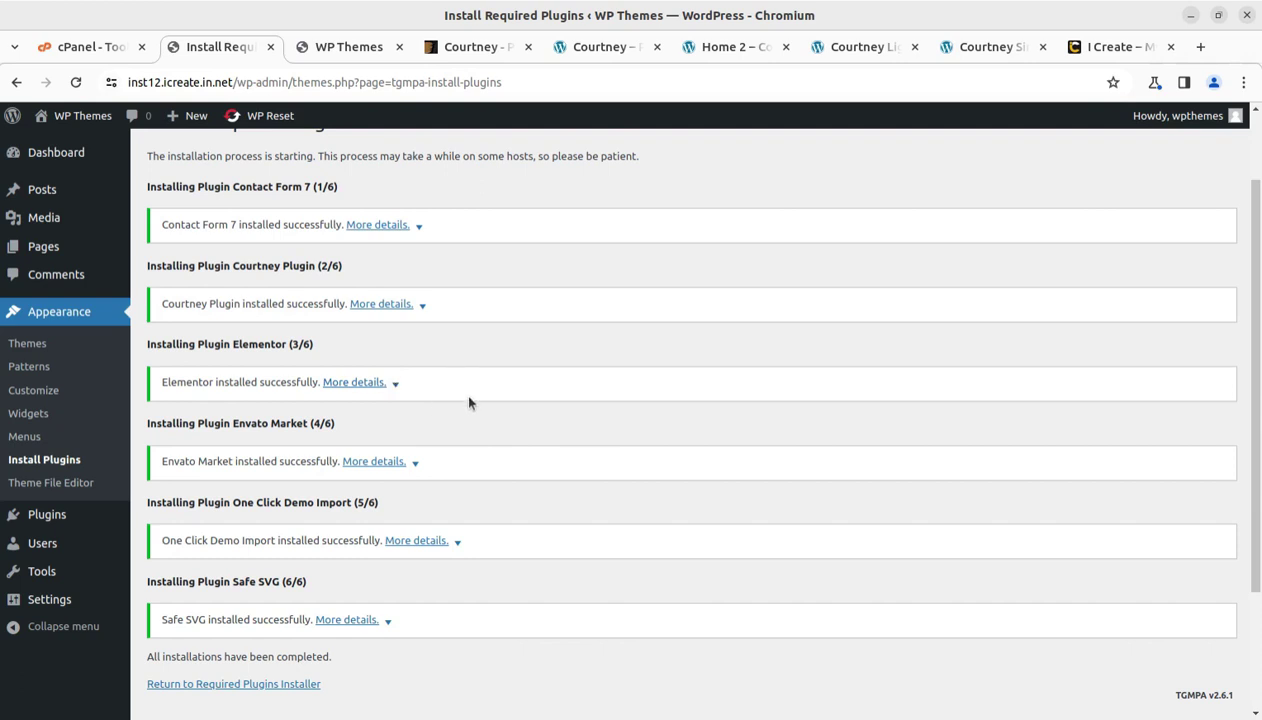
Return to the Required Plugins Installer and bulk activate all the listed plugins.
{"action": "left_click", "coordinate": [234, 684]}
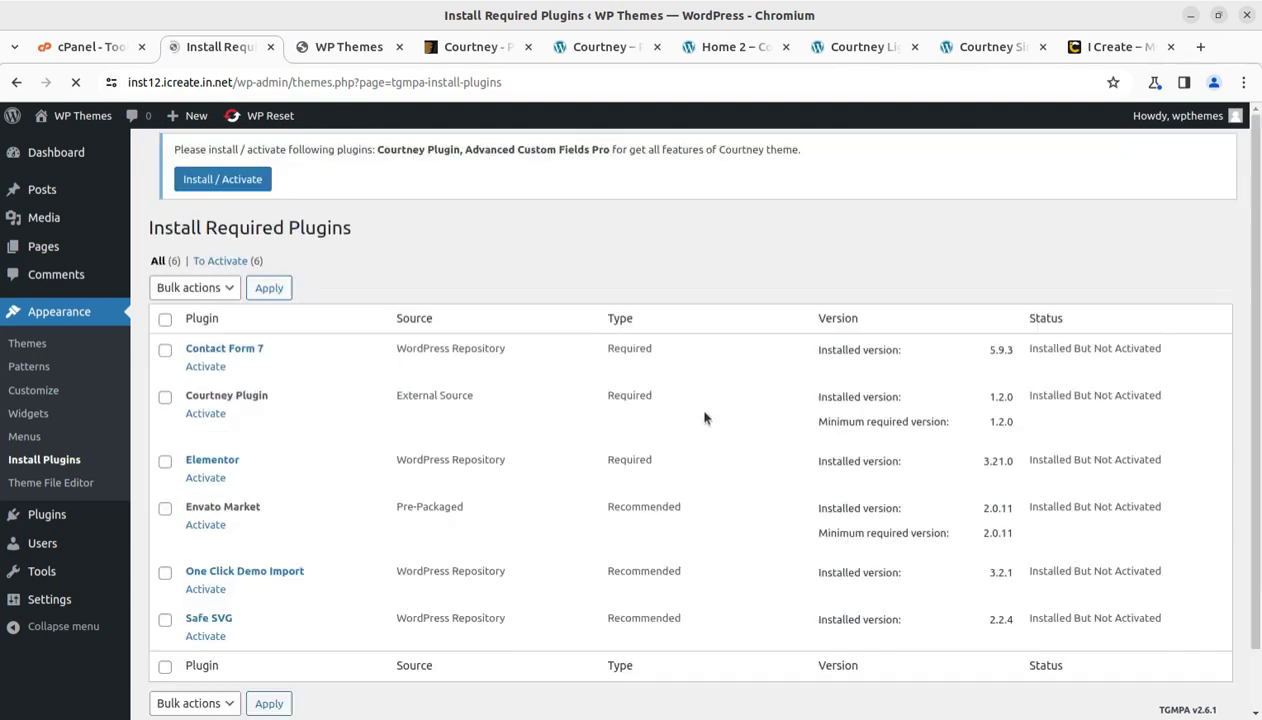
{"action": "left_click", "coordinate": [165, 333]}
{"action": "left_click", "coordinate": [195, 300]}
{"action": "left_click", "coordinate": [175, 360]}
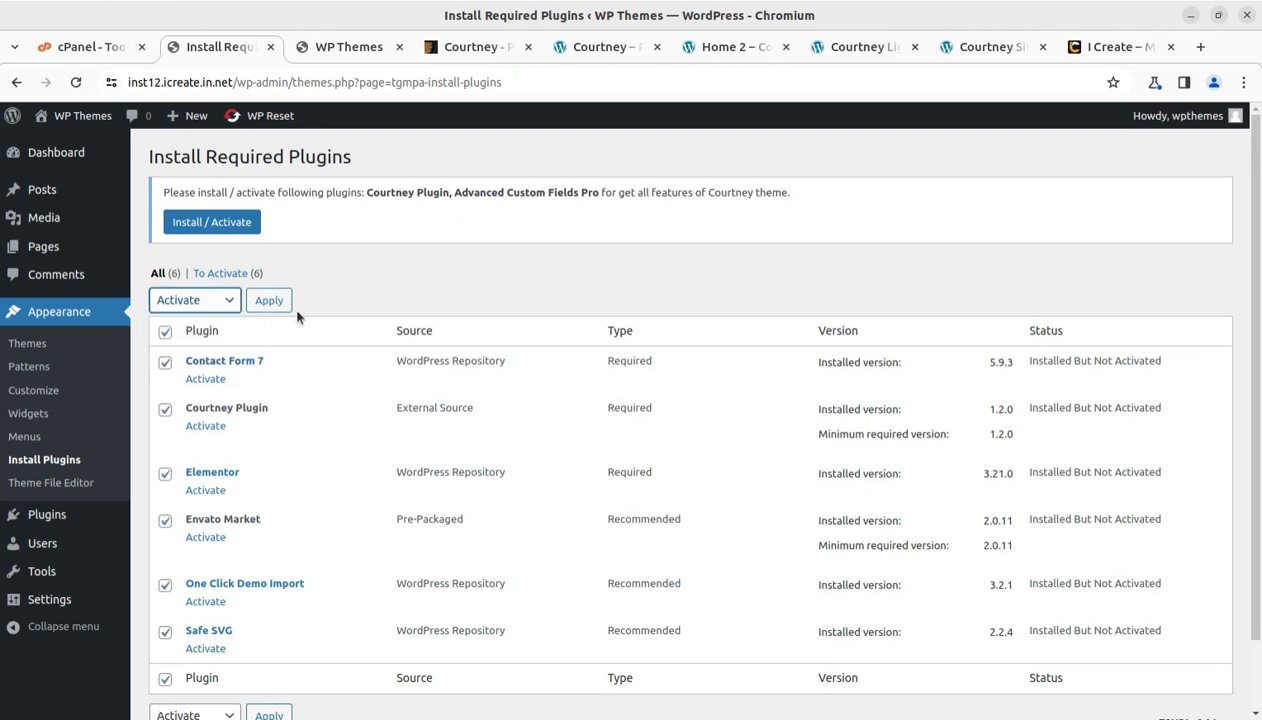
{"action": "left_click", "coordinate": [270, 300]}
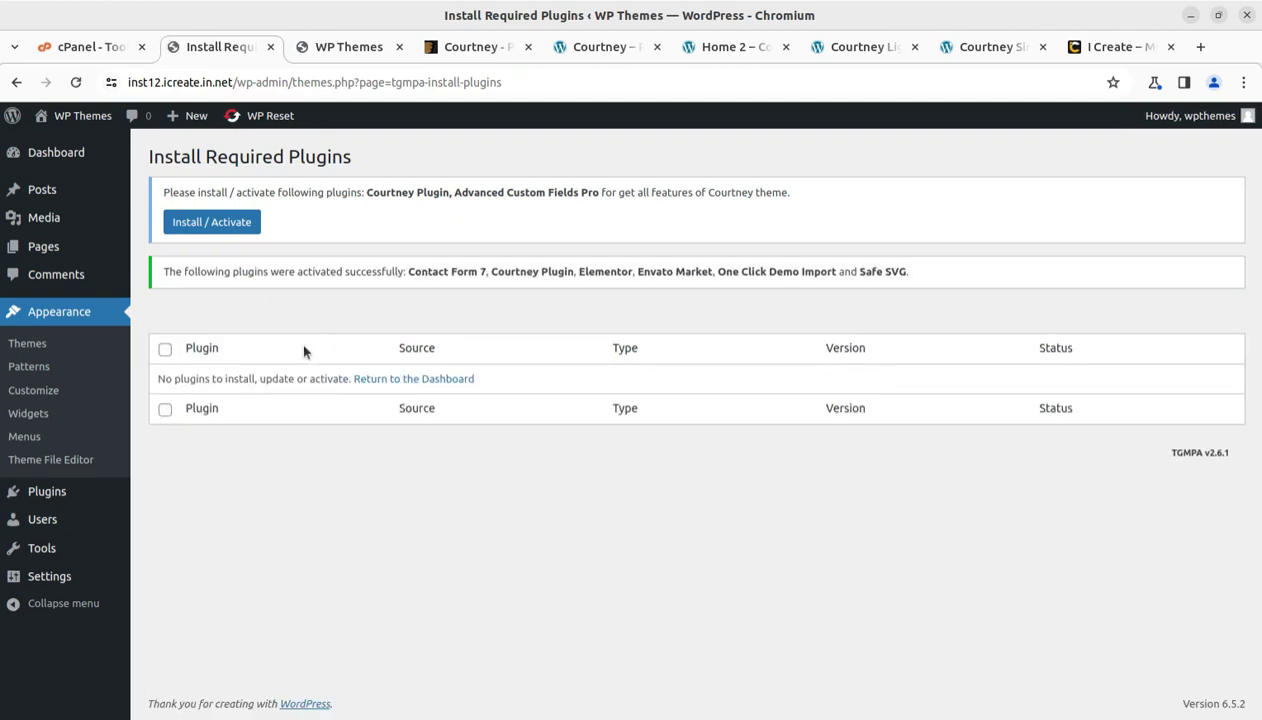
Continue to the plugin setup, close the Elementor onboarding and dismiss the Courtney theme activation notice on the dashboard.
{"action": "left_click", "coordinate": [216, 223]}
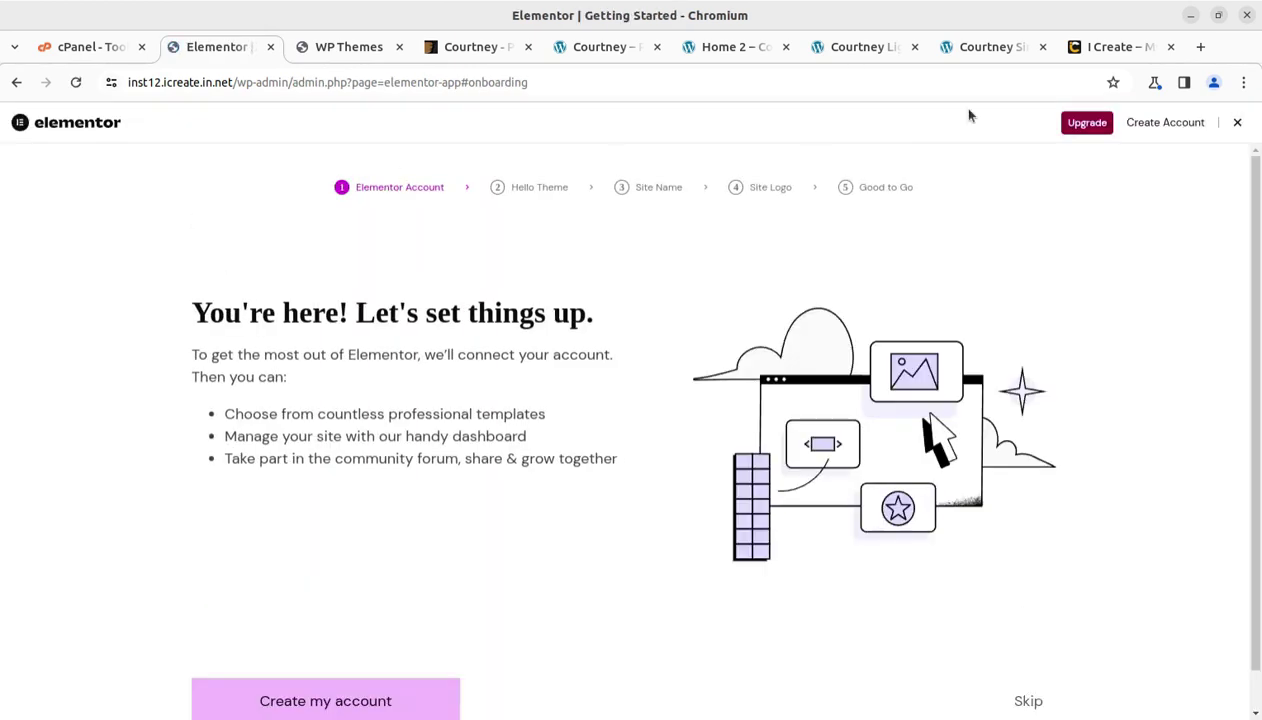
{"action": "left_click", "coordinate": [1233, 123]}
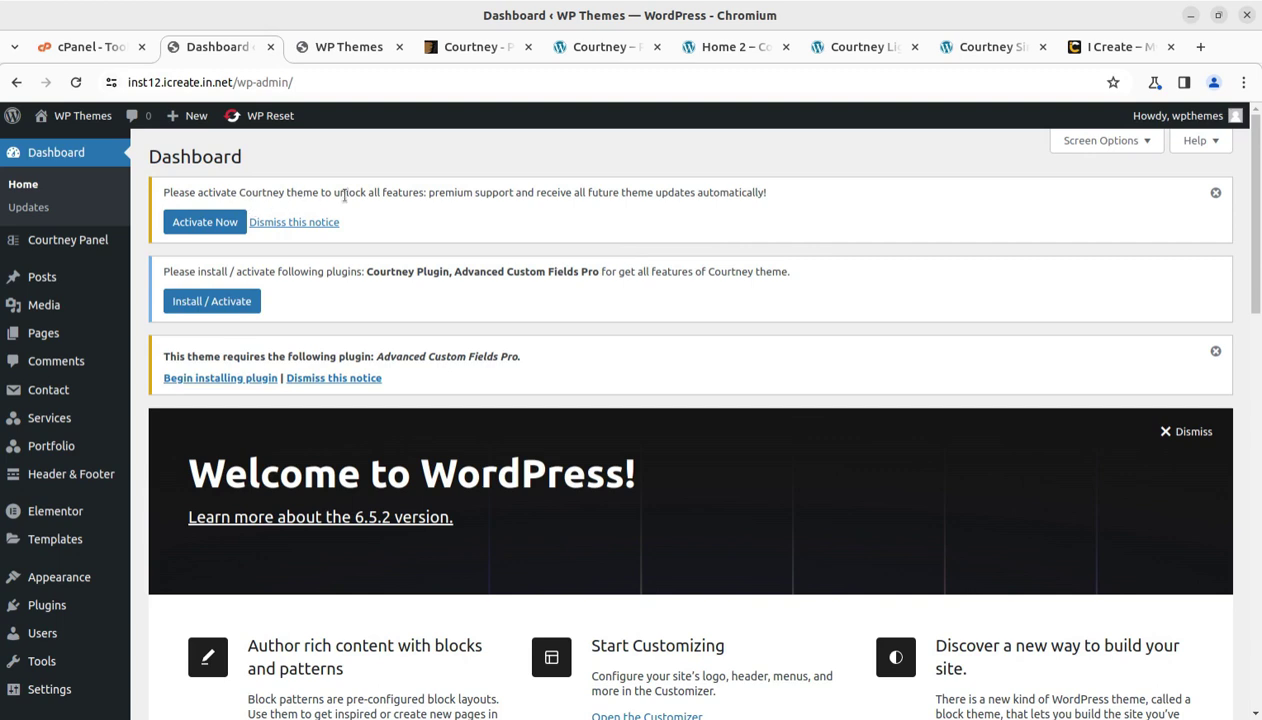
{"action": "left_click", "coordinate": [1215, 192]}
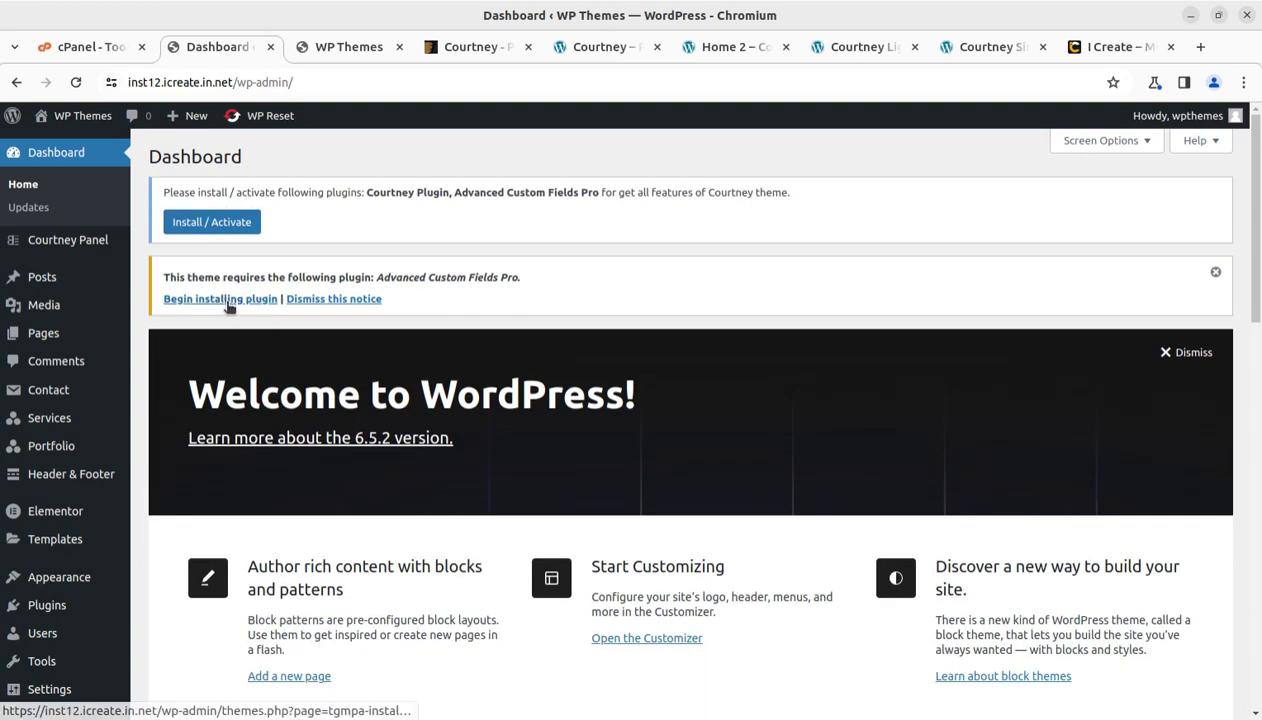
Install the required Advanced Custom Fields Pro plugin and activate it from the Required Plugins Installer.
{"action": "left_click", "coordinate": [240, 299]}
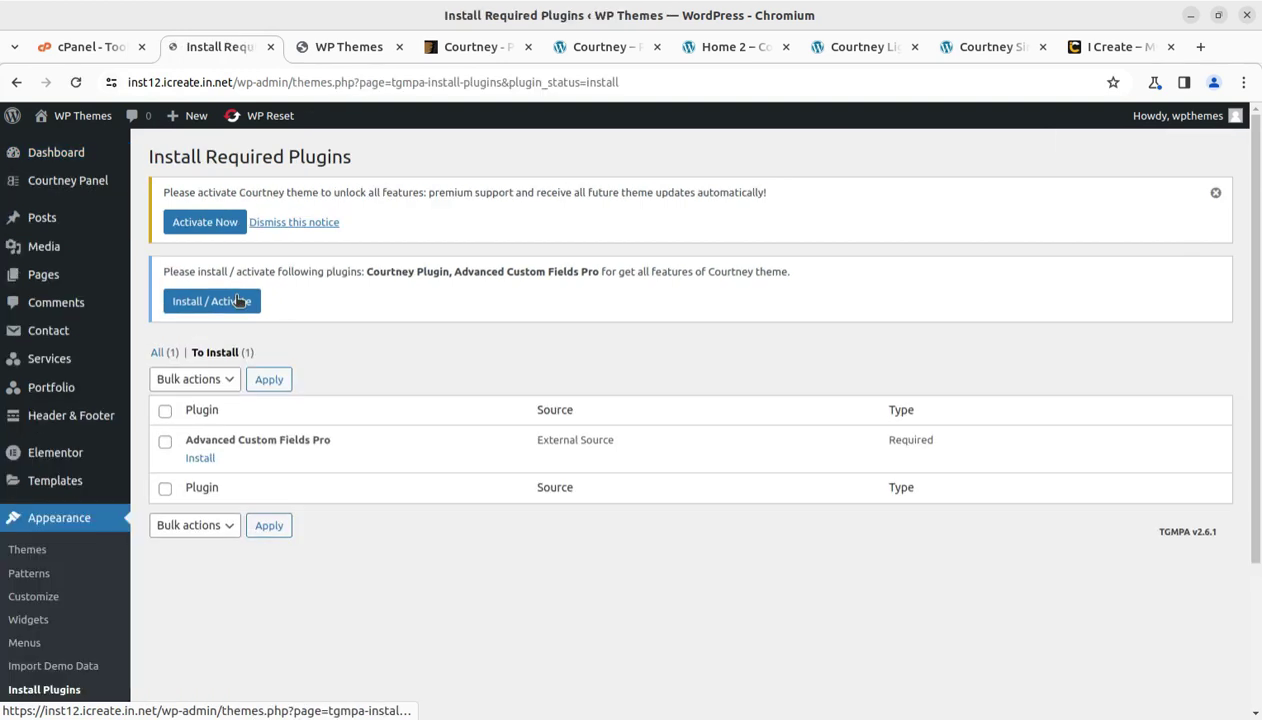
{"action": "left_click", "coordinate": [203, 459]}
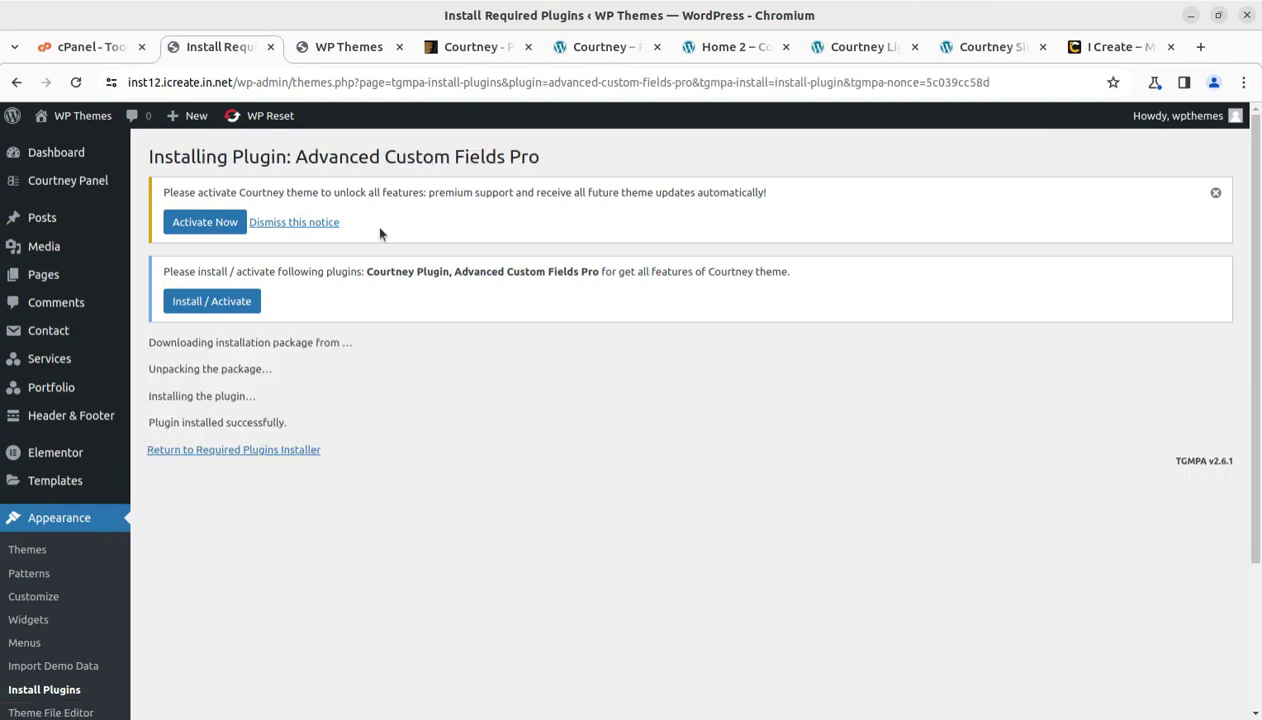
{"action": "left_click", "coordinate": [206, 452]}
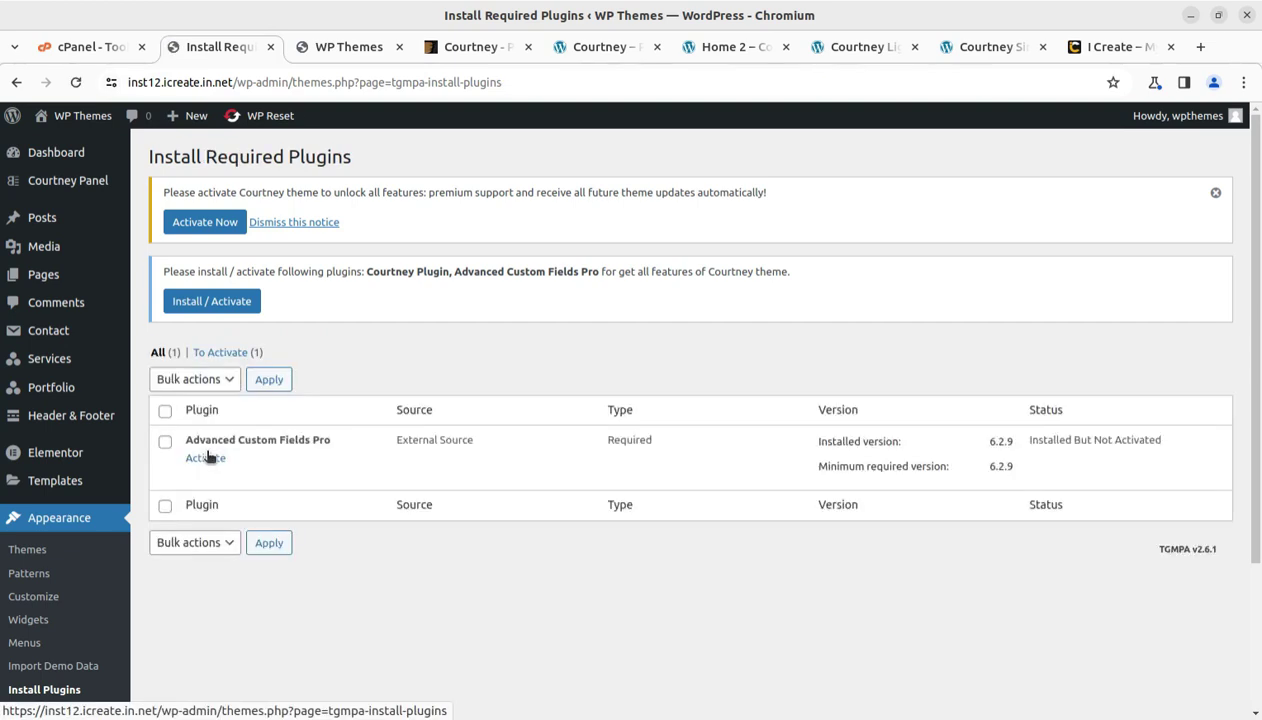
{"action": "left_click", "coordinate": [211, 457]}
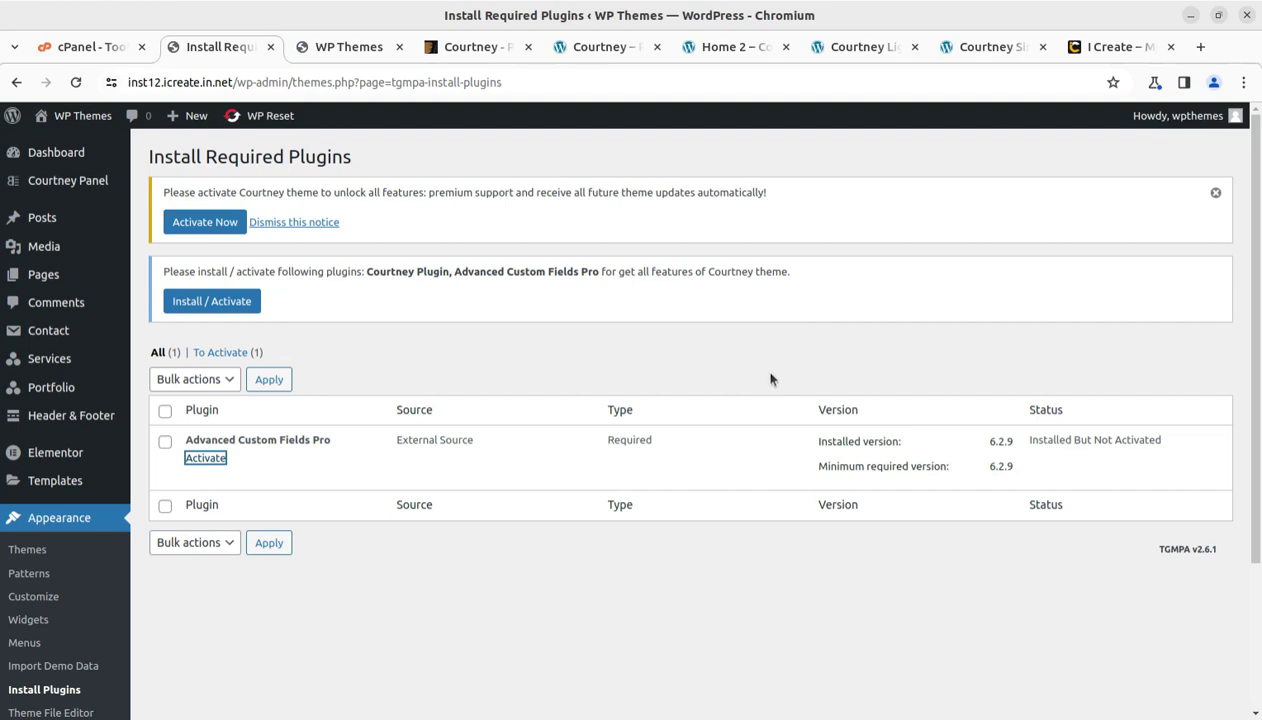
{"action": "left_click", "coordinate": [205, 459]}
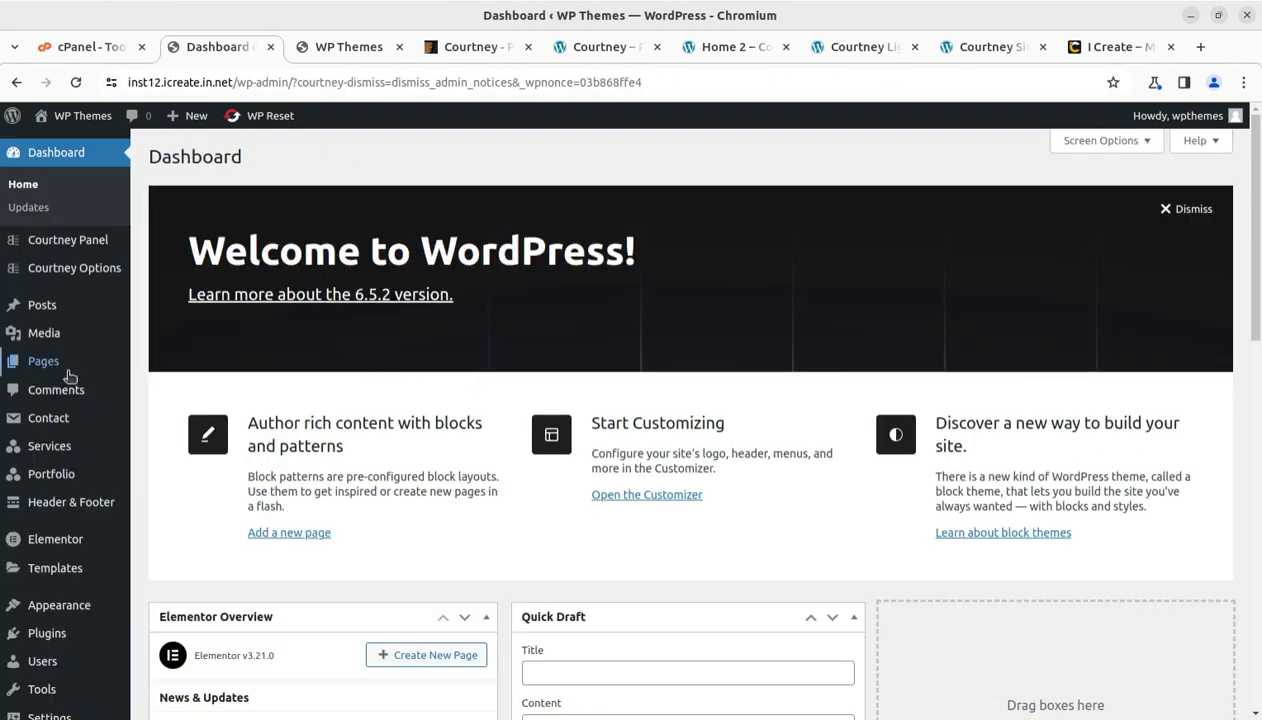
Look over the theme's admin menu entries, including Courtney Panel, Courtney Options, Services, Portfolio and Header & Footer.
{"action": "scroll", "coordinate": [88, 520], "scroll_direction": "down", "scroll_amount": 1}
{"action": "scroll", "coordinate": [90, 430], "scroll_direction": "up", "scroll_amount": 1}
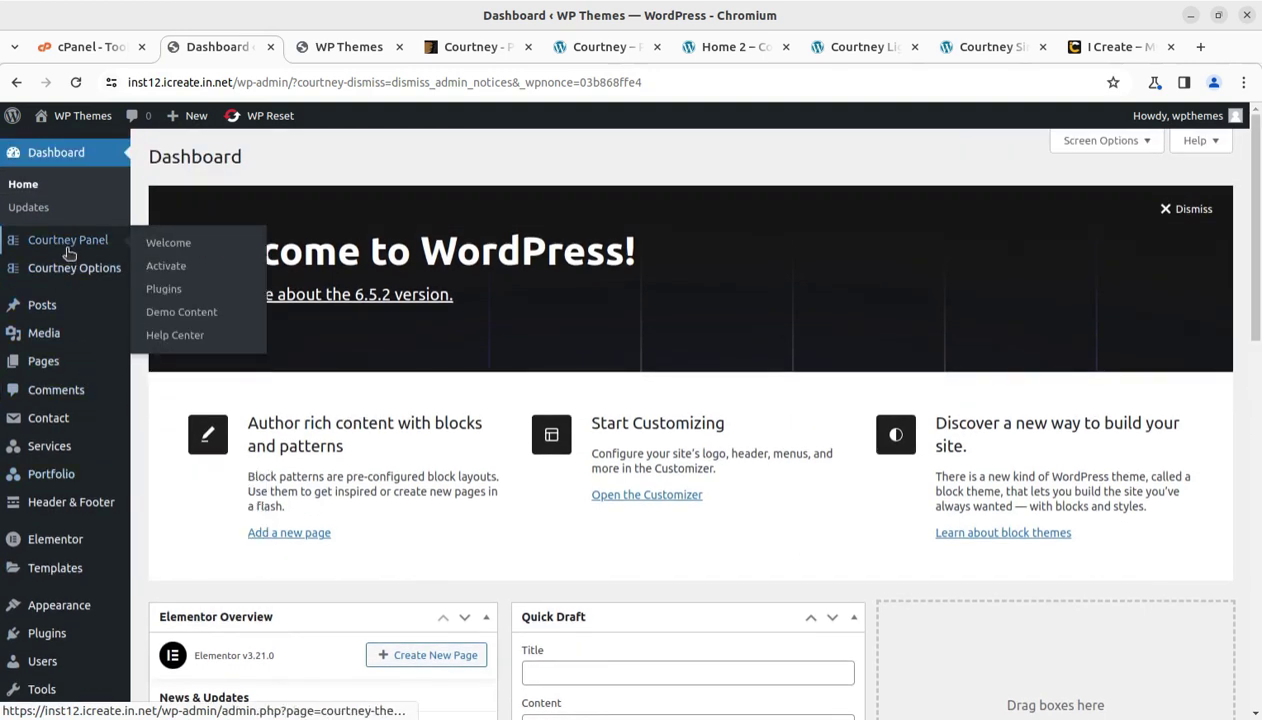
{"action": "mouse_move", "coordinate": [68, 279]}
{"action": "scroll", "coordinate": [60, 490], "scroll_direction": "down", "scroll_amount": 2}
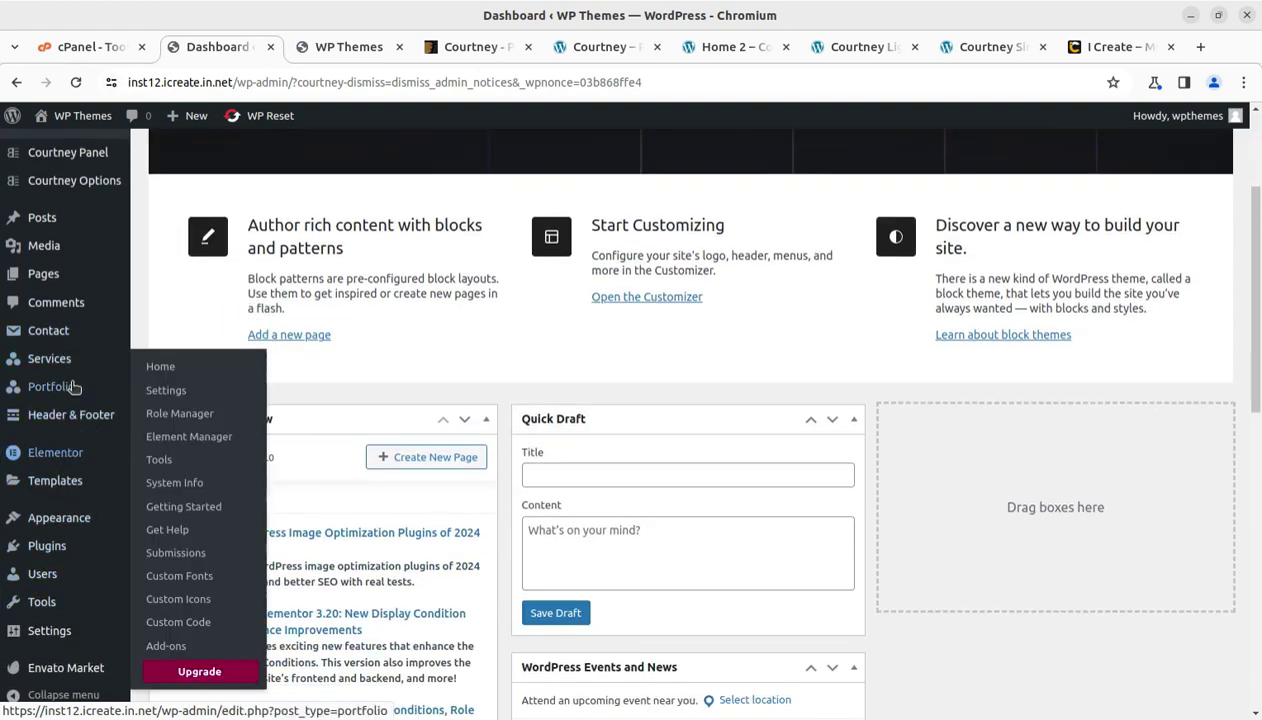
{"action": "mouse_move", "coordinate": [67, 400]}
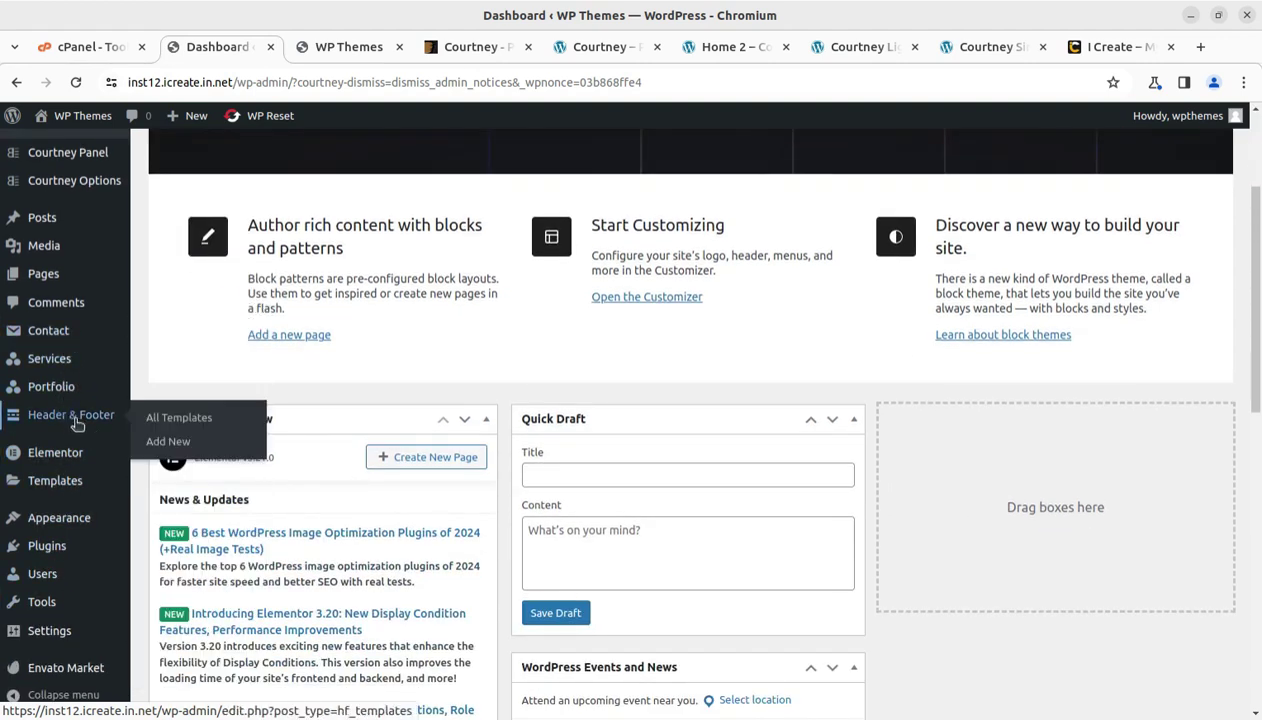
{"action": "mouse_move", "coordinate": [73, 373]}
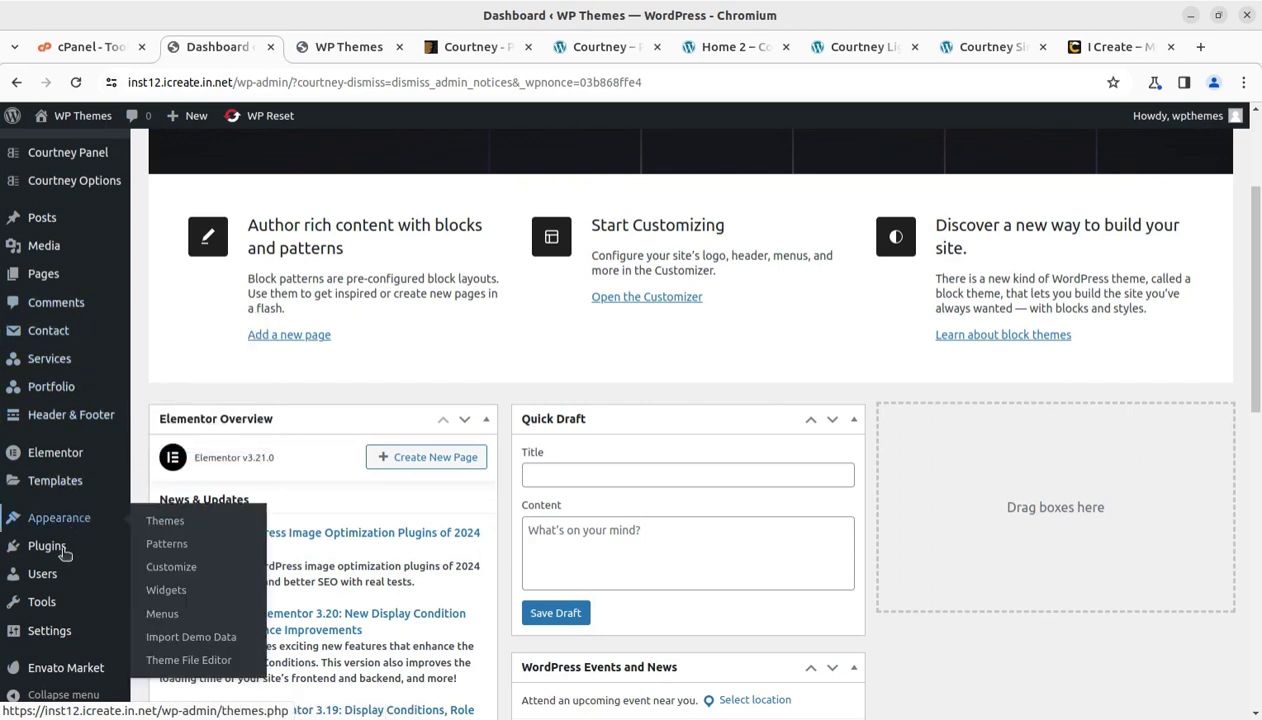
Open the installed plugins list and review its entries, highlighting WP Reset PRO and the plugins used by the Courtney theme.
{"action": "mouse_move", "coordinate": [55, 552]}
{"action": "left_click", "coordinate": [150, 553]}
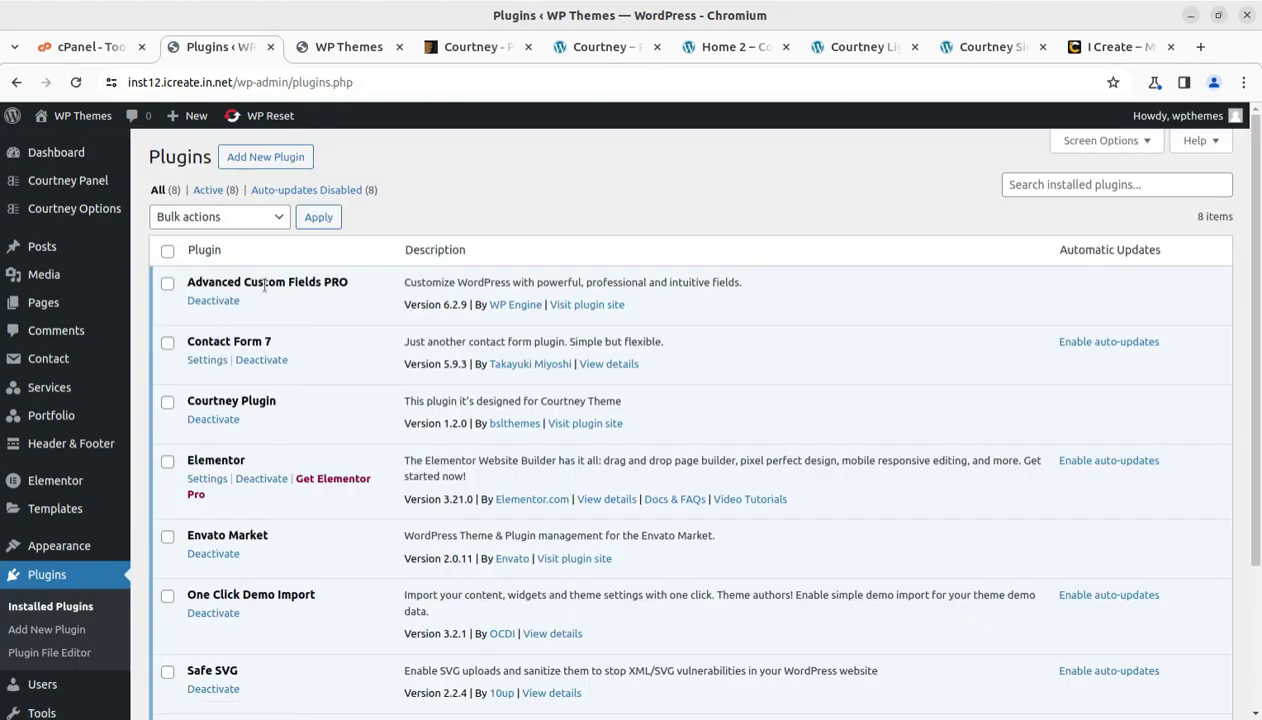
{"action": "scroll", "coordinate": [283, 384], "scroll_direction": "down", "scroll_amount": 2}
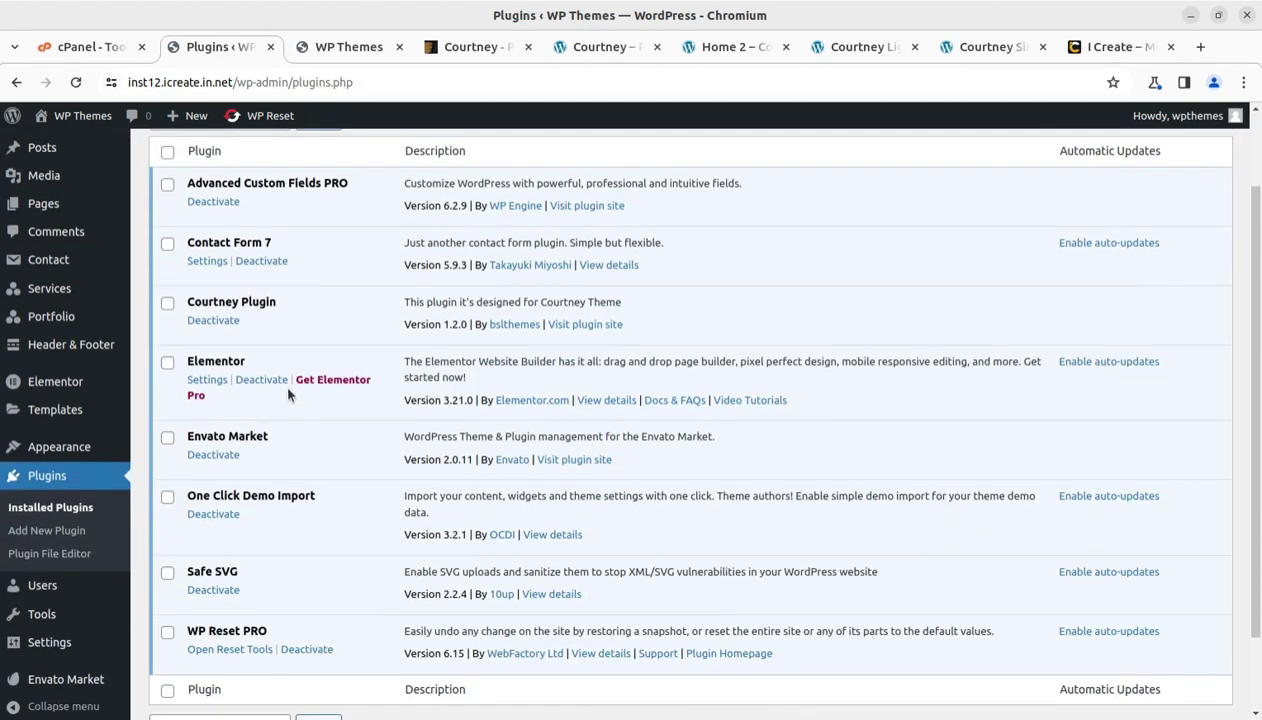
{"action": "scroll", "coordinate": [263, 560], "scroll_direction": "up", "scroll_amount": 2}
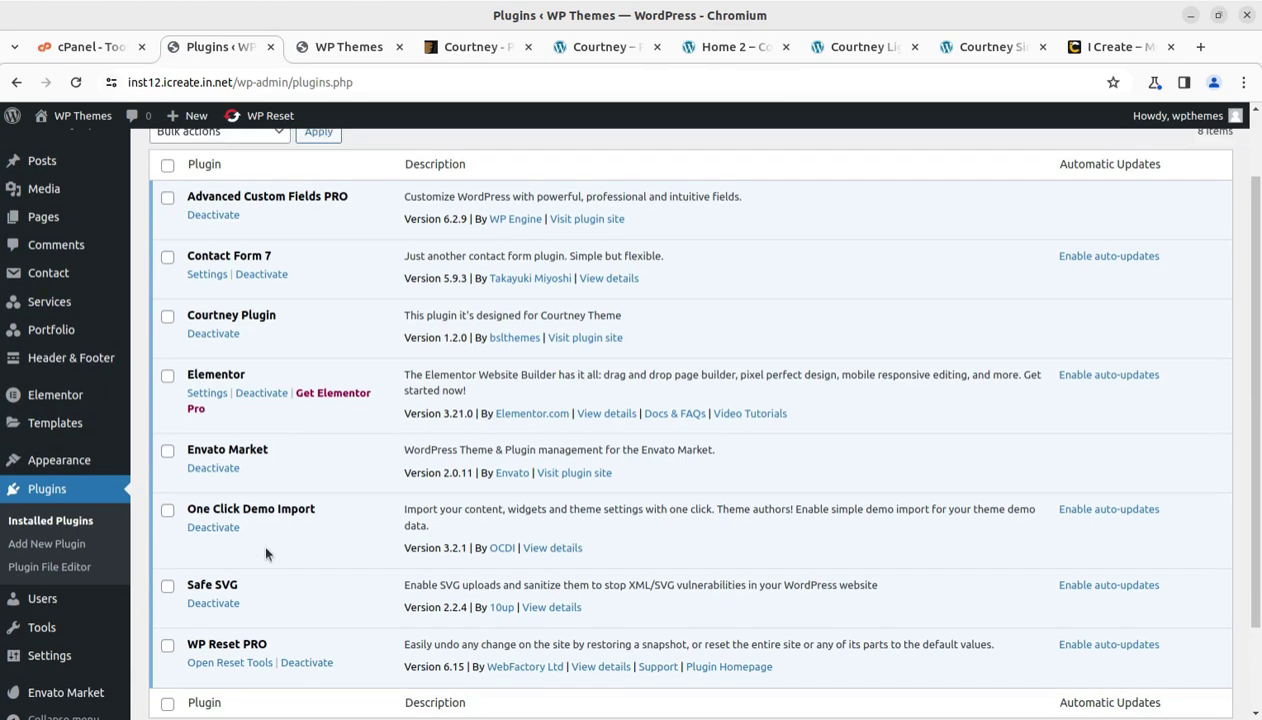
{"action": "scroll", "coordinate": [231, 456], "scroll_direction": "down", "scroll_amount": 3}
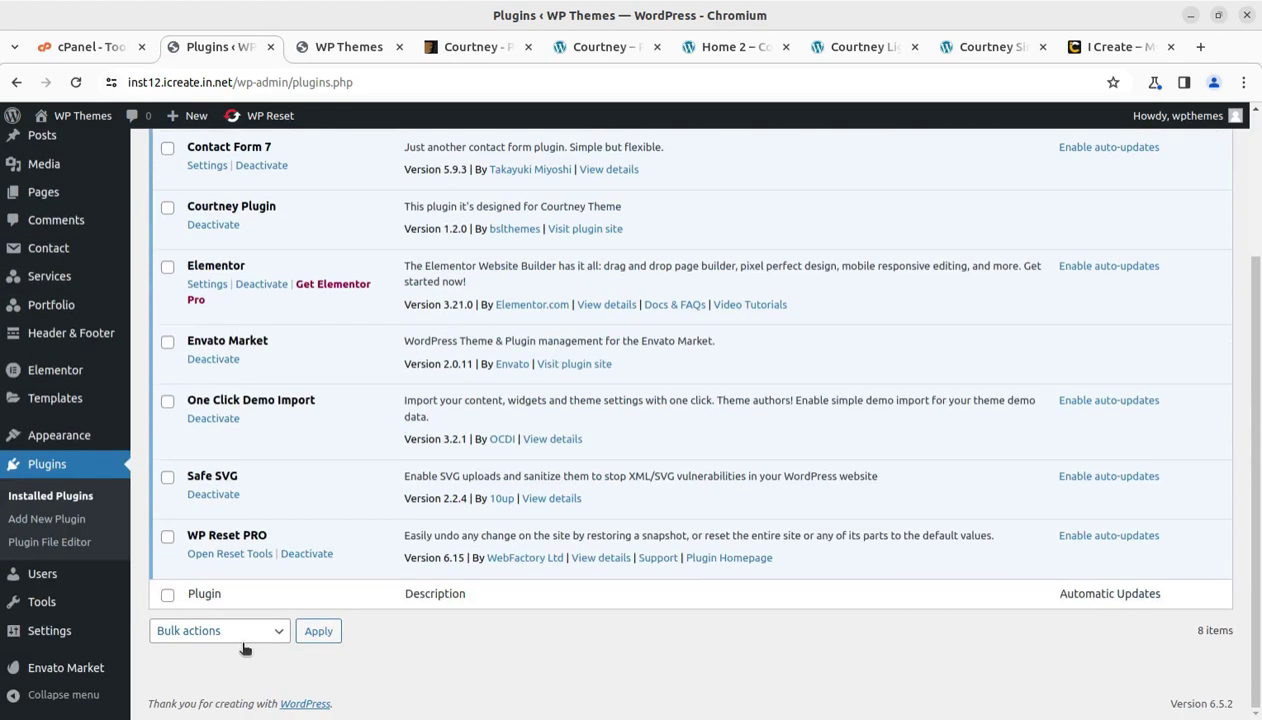
{"action": "left_click_drag", "start_coordinate": [288, 539], "coordinate": [185, 531]}
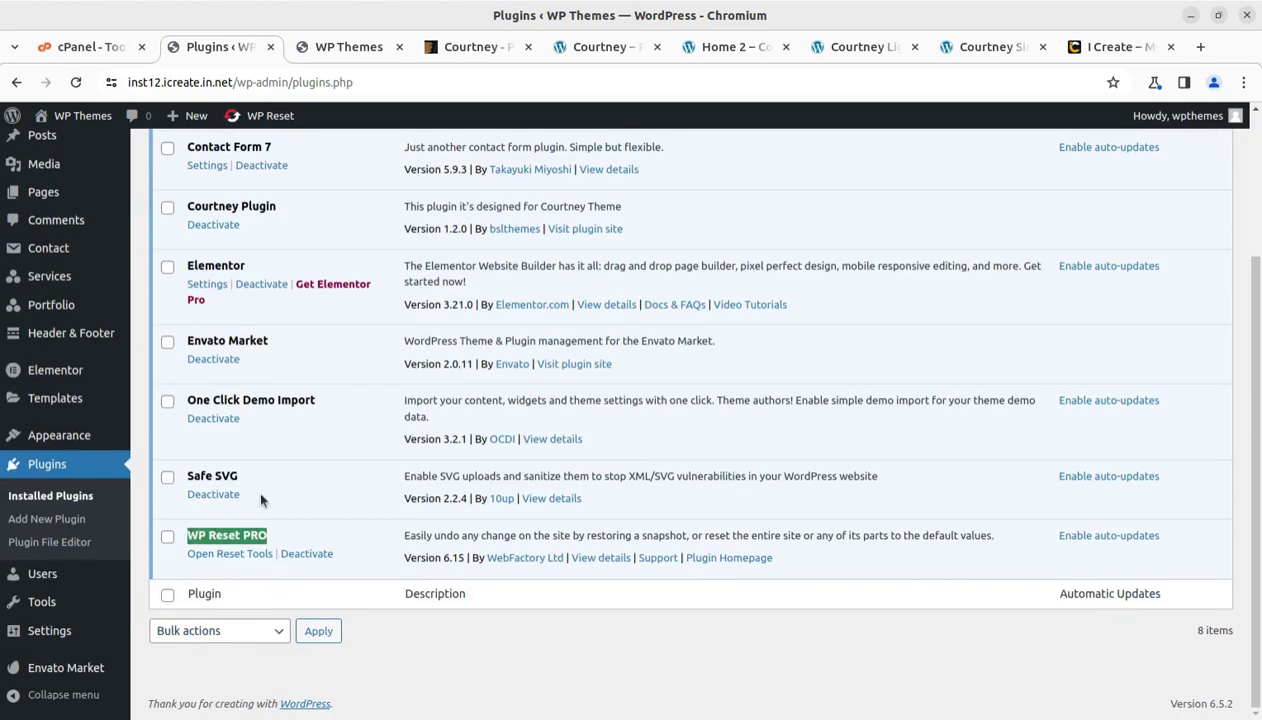
{"action": "left_click_drag", "start_coordinate": [260, 498], "coordinate": [183, 280]}
{"action": "scroll", "coordinate": [185, 340], "scroll_direction": "up", "scroll_amount": 3}
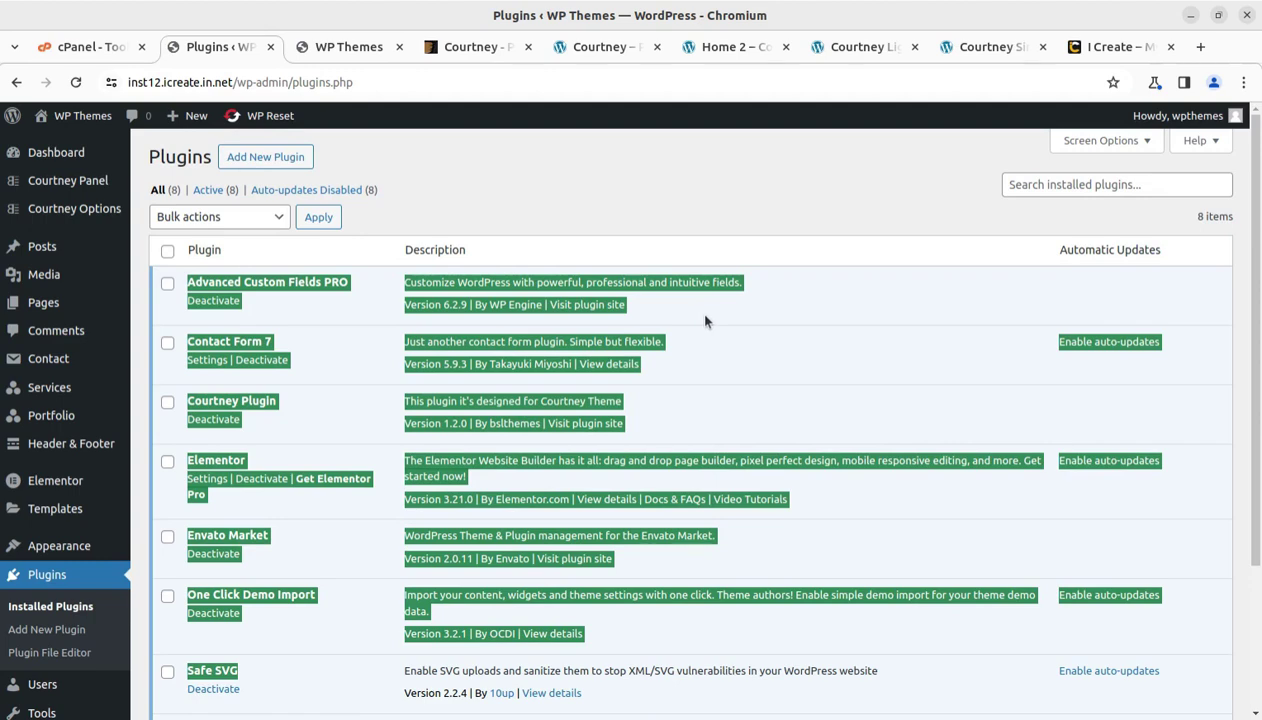
Clear the text highlight, reload the site's front end to check its current look, and return to the plugins list.
{"action": "left_click", "coordinate": [681, 213]}
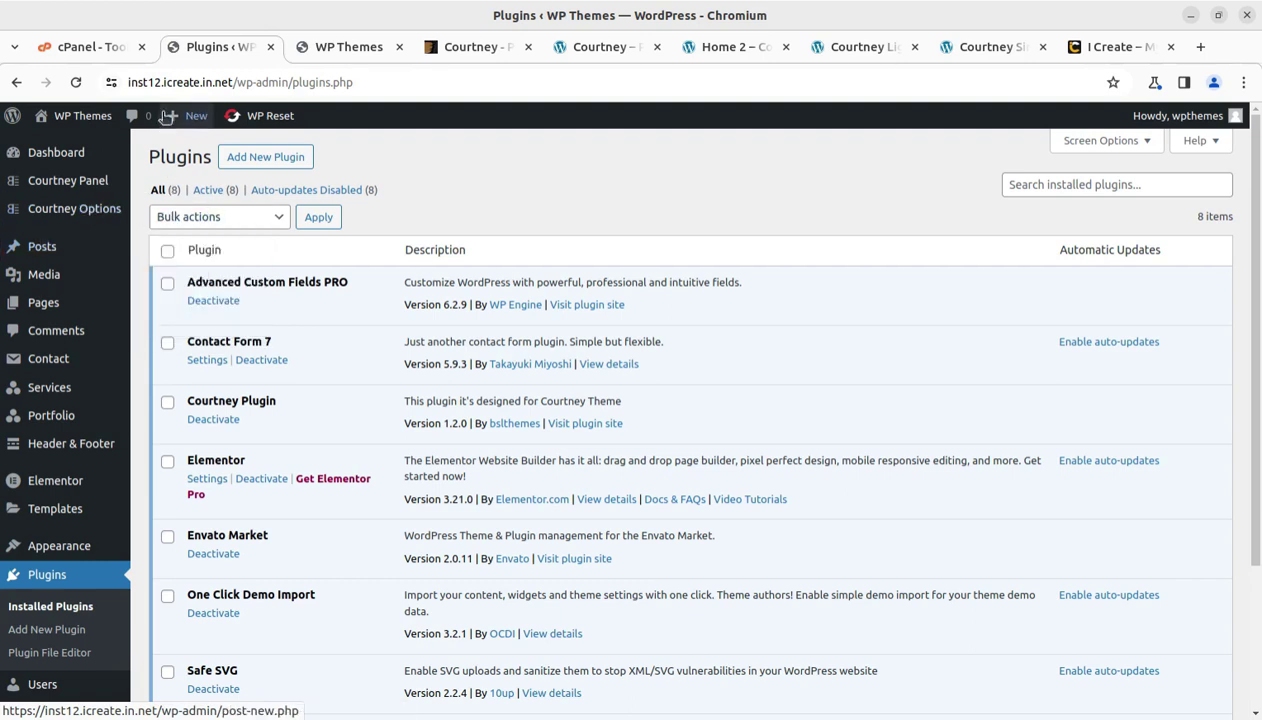
{"action": "left_click", "coordinate": [345, 47]}
{"action": "left_click", "coordinate": [76, 84]}
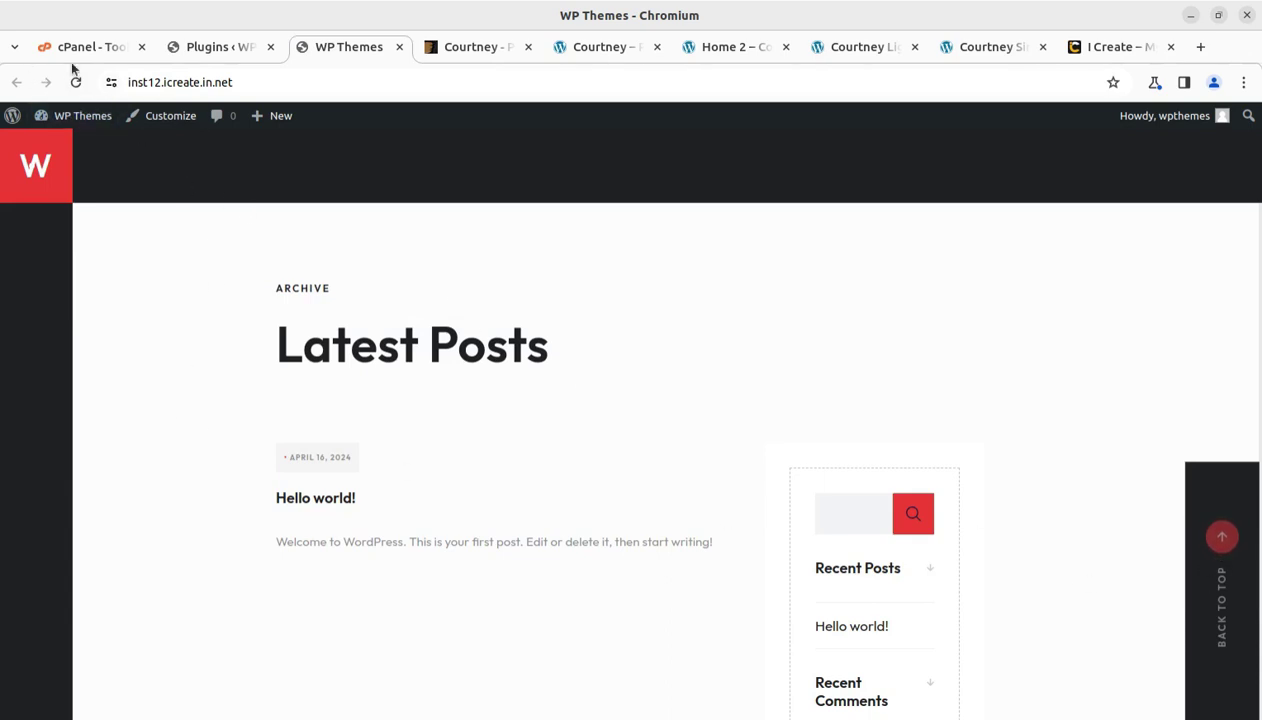
{"action": "left_click", "coordinate": [211, 49]}
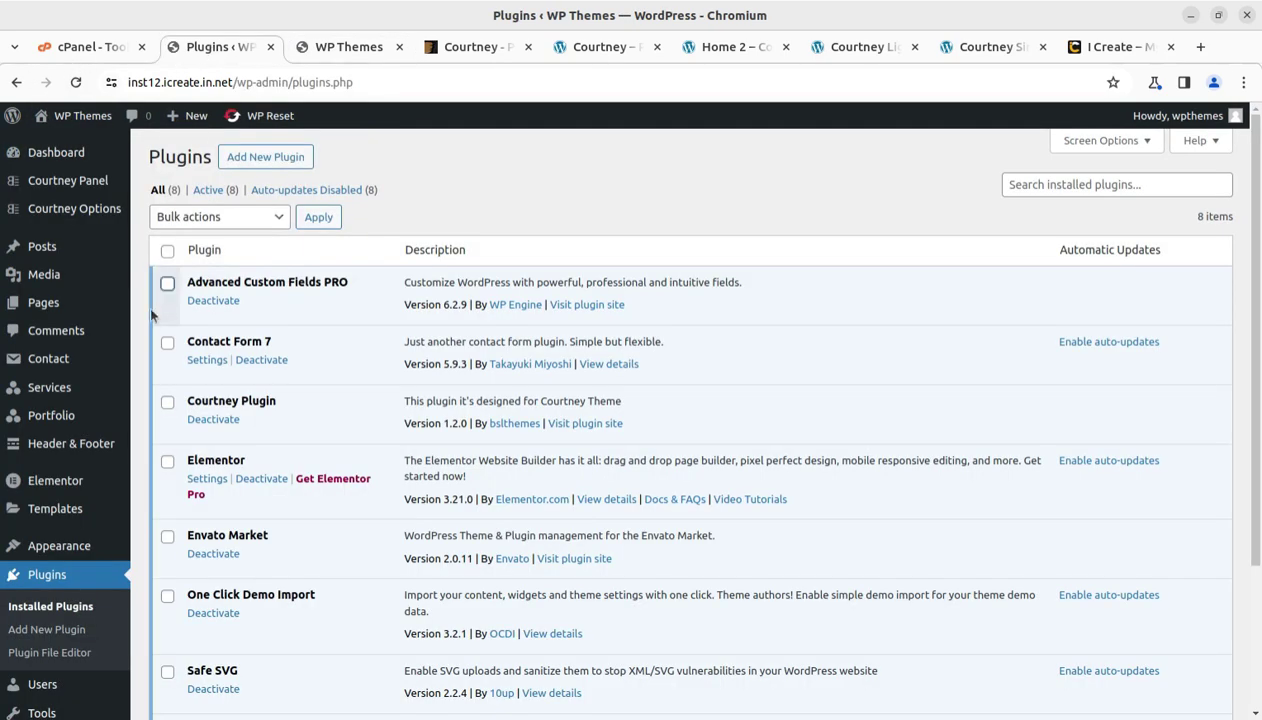
Open the theme's One Click Demo Import page and choose to import the Courtney demo data.
{"action": "mouse_move", "coordinate": [61, 552]}
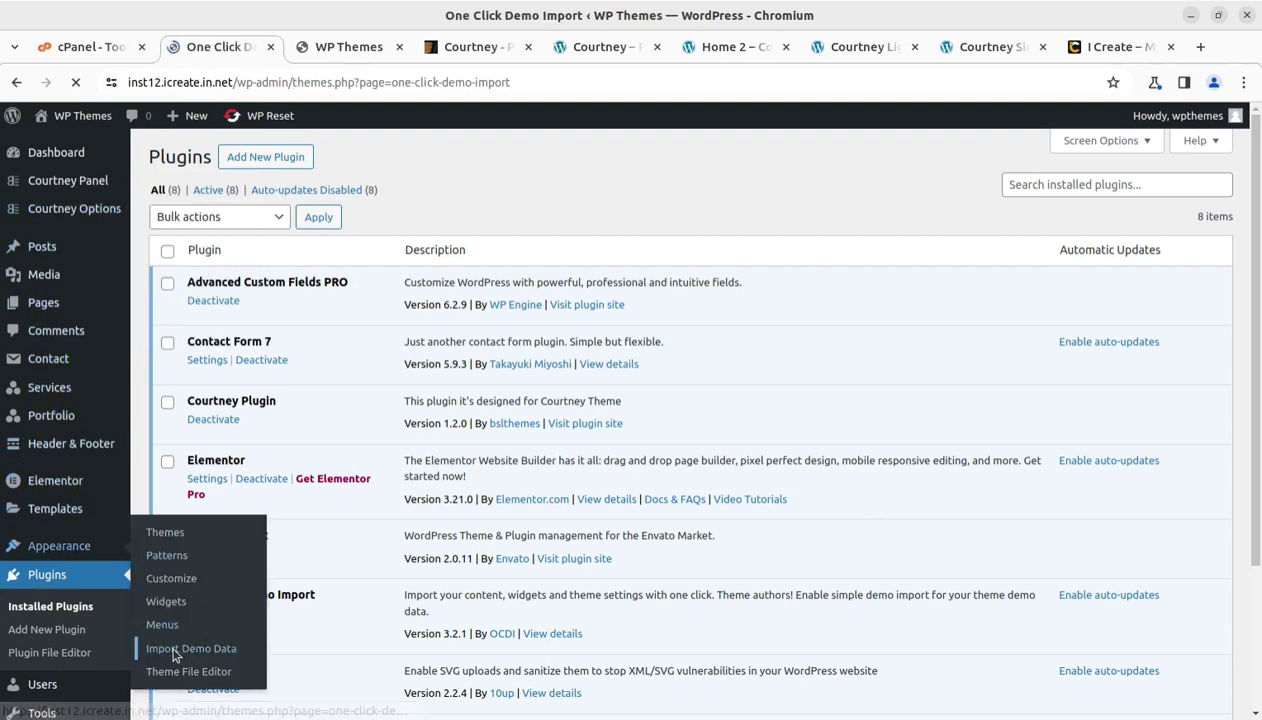
{"action": "scroll", "coordinate": [467, 505], "scroll_direction": "down", "scroll_amount": 3}
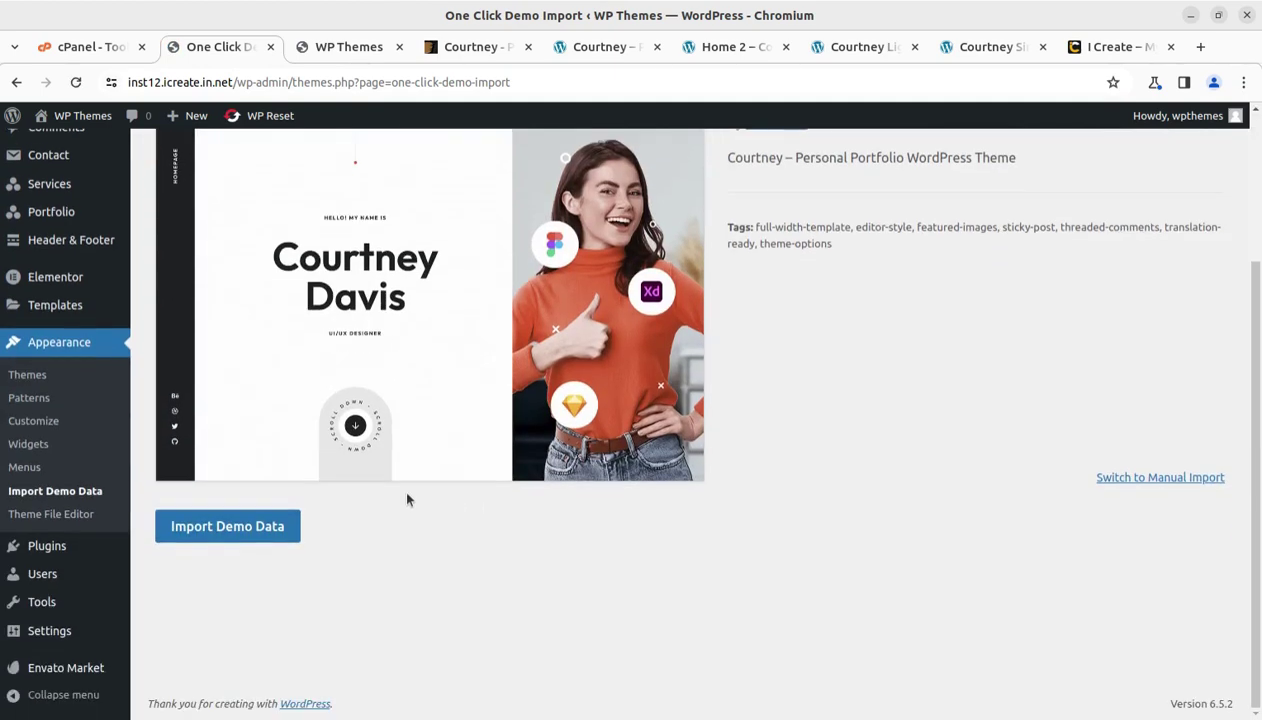
{"action": "scroll", "coordinate": [835, 386], "scroll_direction": "up", "scroll_amount": 1}
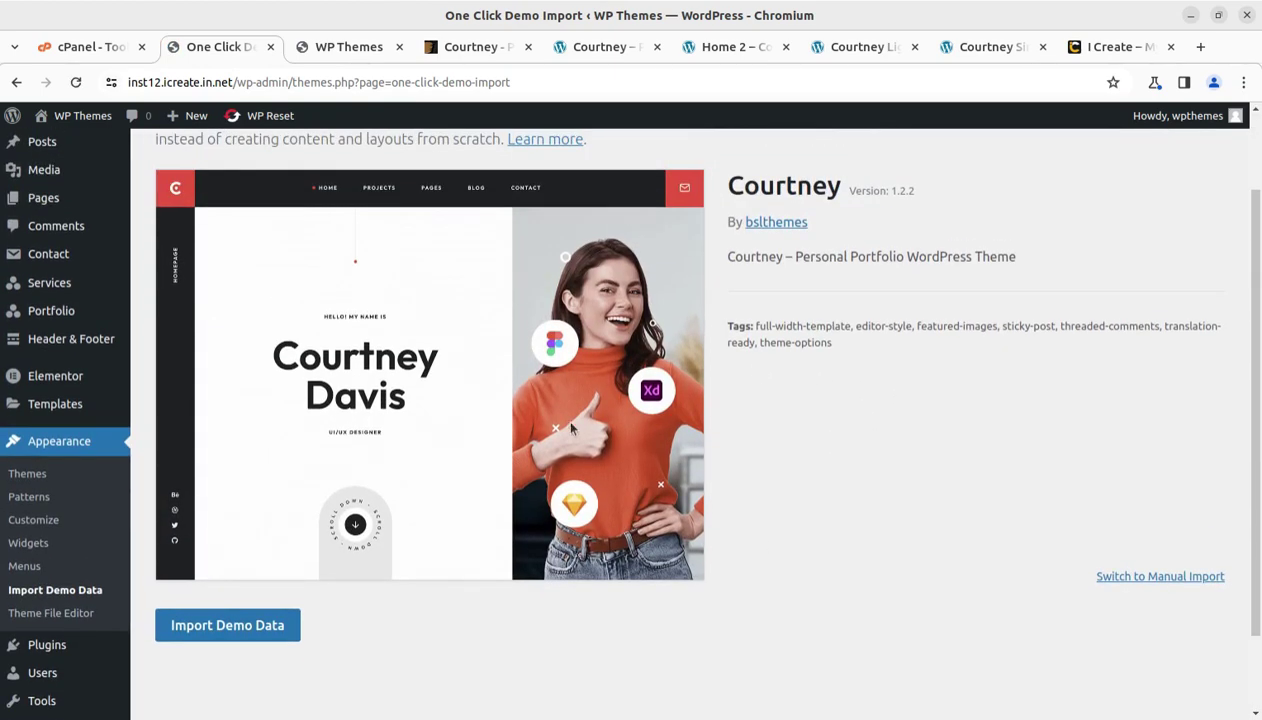
{"action": "left_click", "coordinate": [242, 625]}
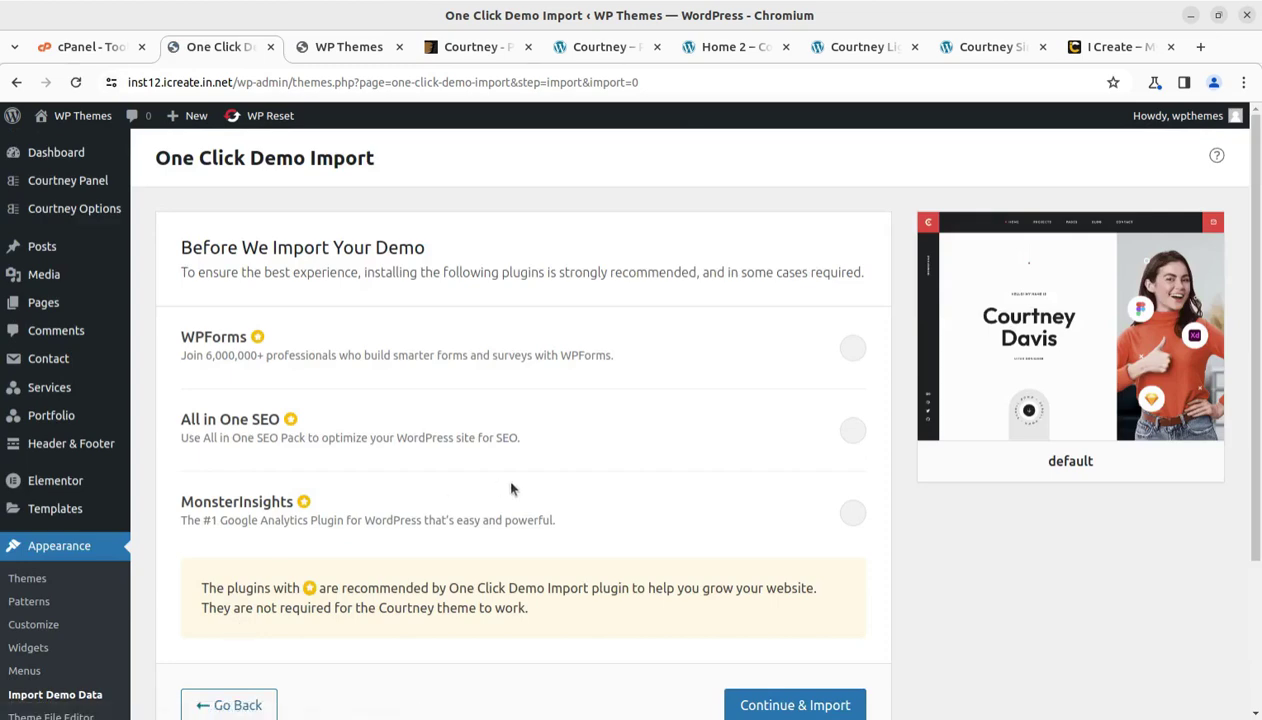
Start the demo import without selecting the recommended WPForms, All in One SEO and MonsterInsights plugins.
{"action": "scroll", "coordinate": [577, 397], "scroll_direction": "down", "scroll_amount": 2}
{"action": "scroll", "coordinate": [575, 380], "scroll_direction": "up", "scroll_amount": 3}
{"action": "scroll", "coordinate": [823, 658], "scroll_direction": "down", "scroll_amount": 2}
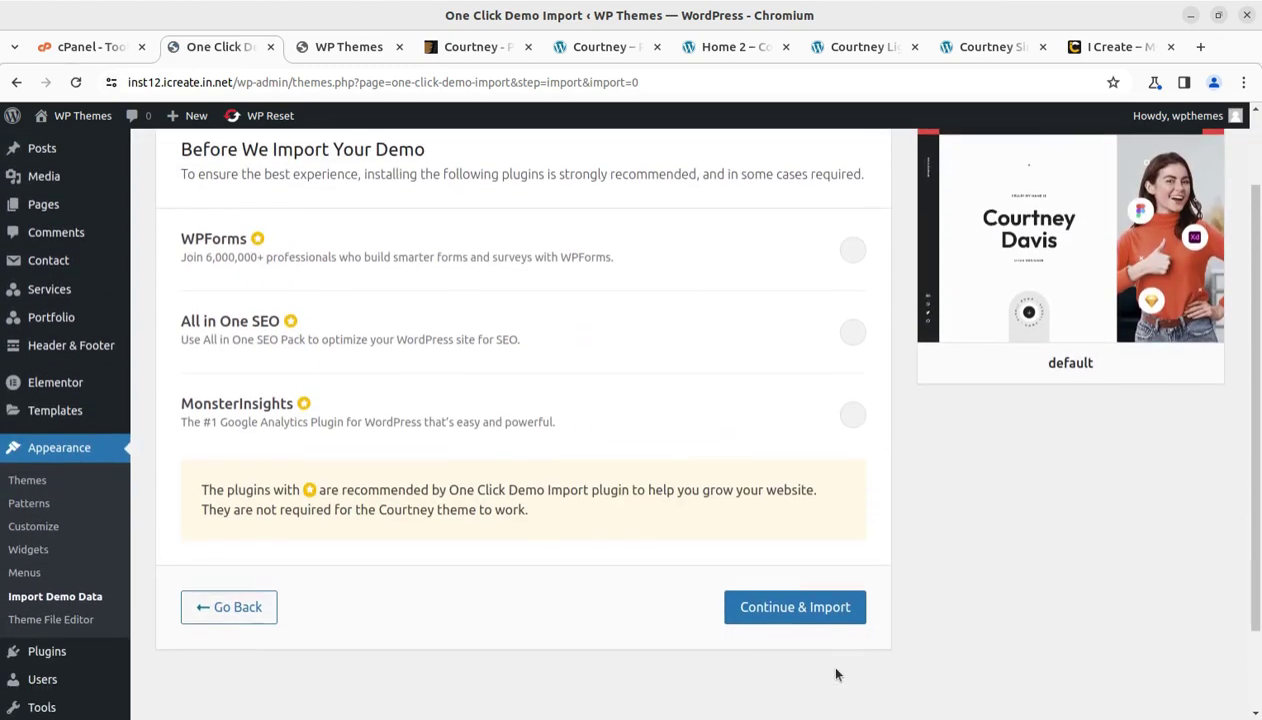
{"action": "left_click", "coordinate": [790, 610]}
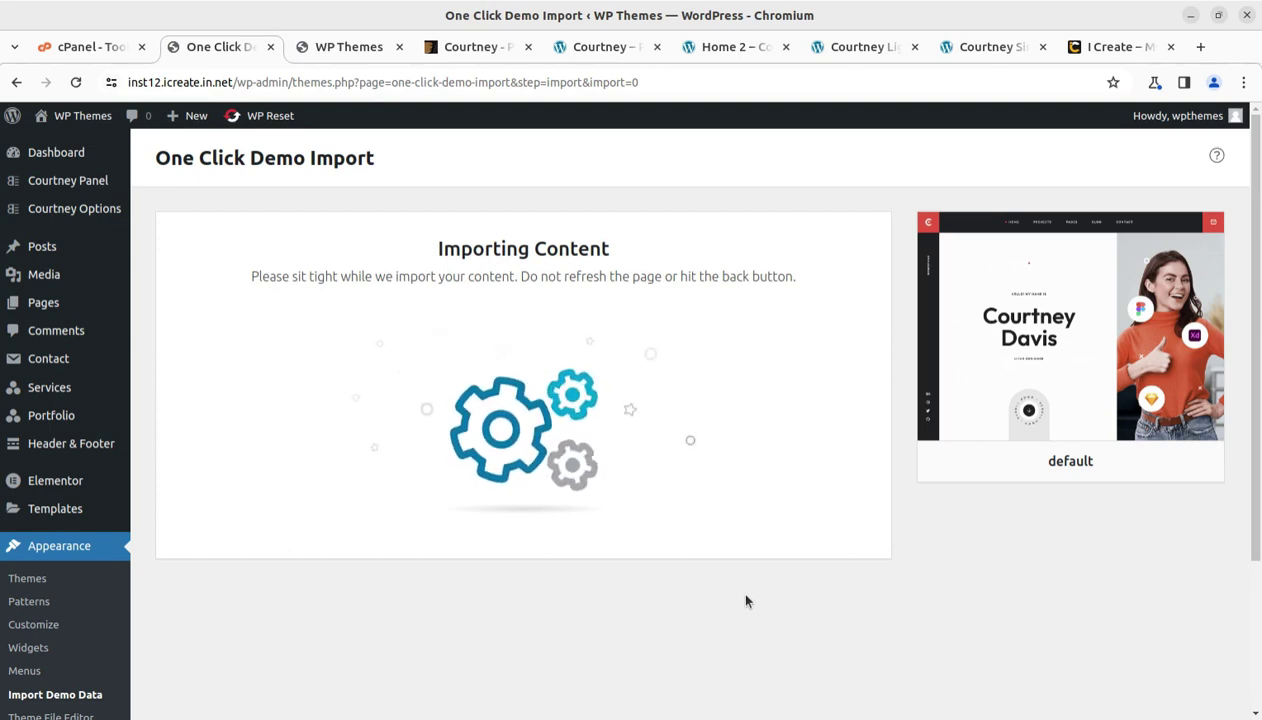
Check the imported images in the media library in a separate browser tab, and return to the running demo import.
{"action": "mouse_move", "coordinate": [60, 281]}
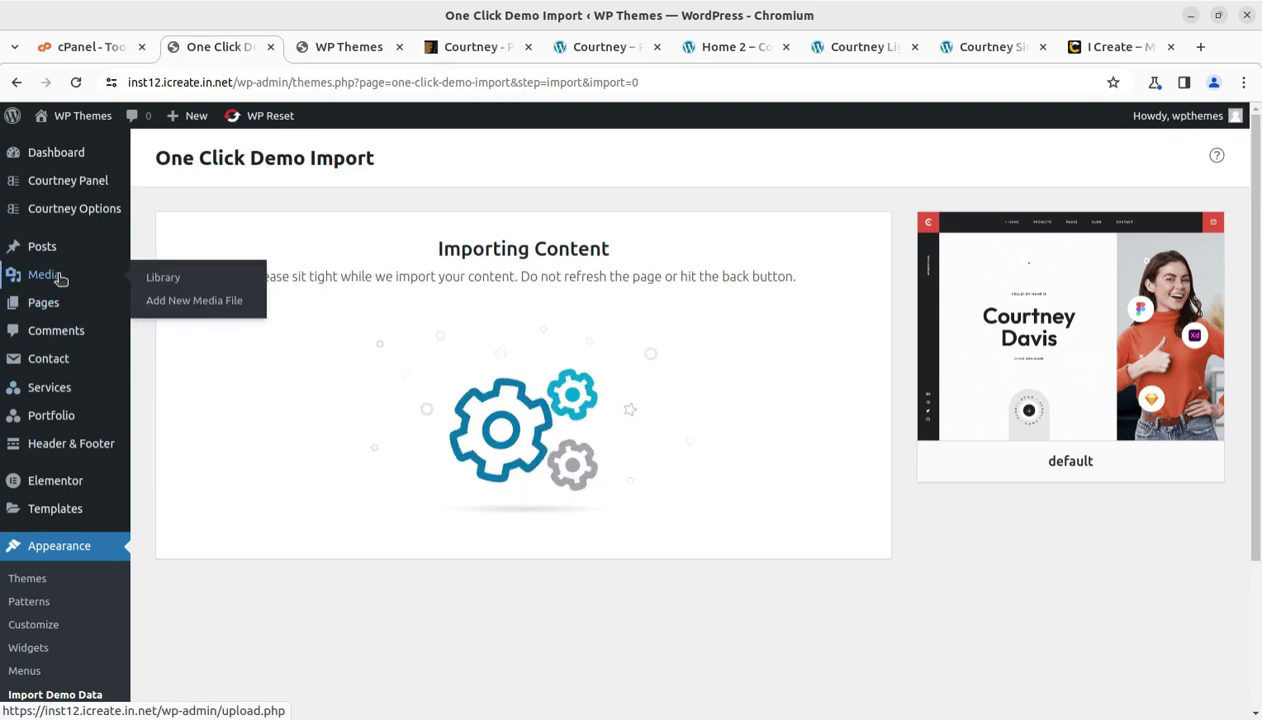
{"action": "middle_click", "coordinate": [155, 279]}
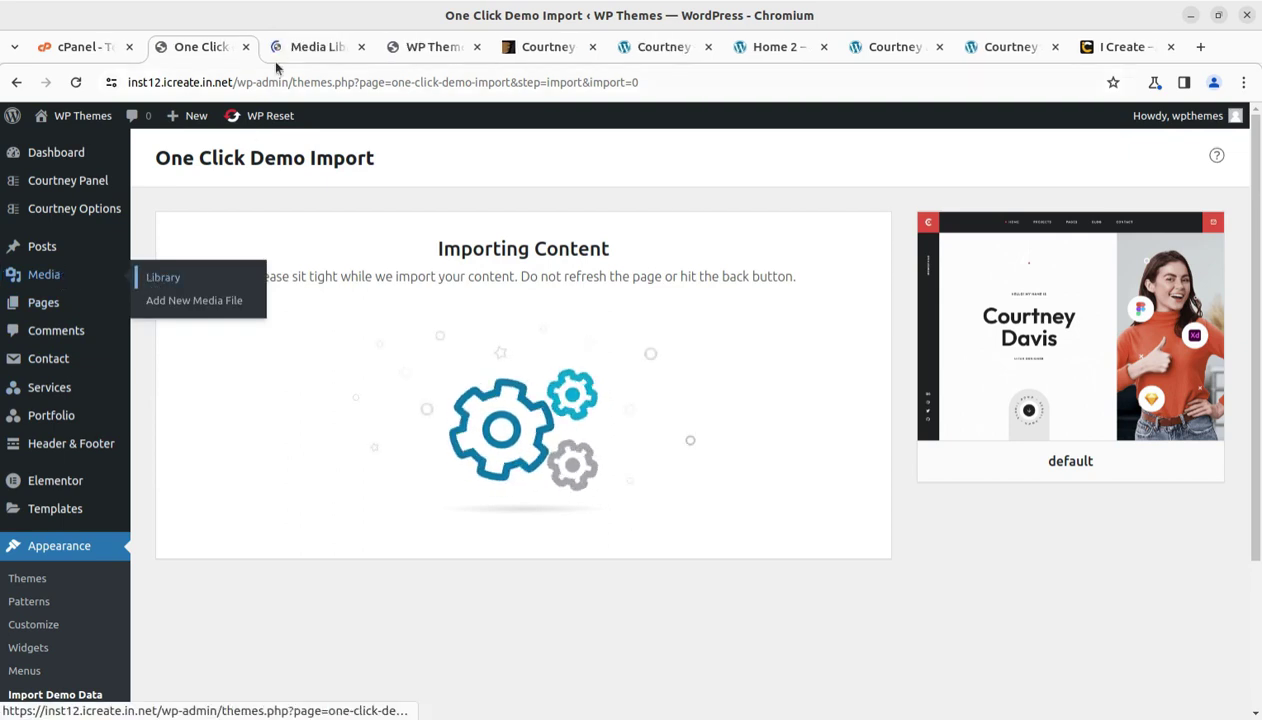
{"action": "left_click", "coordinate": [307, 48]}
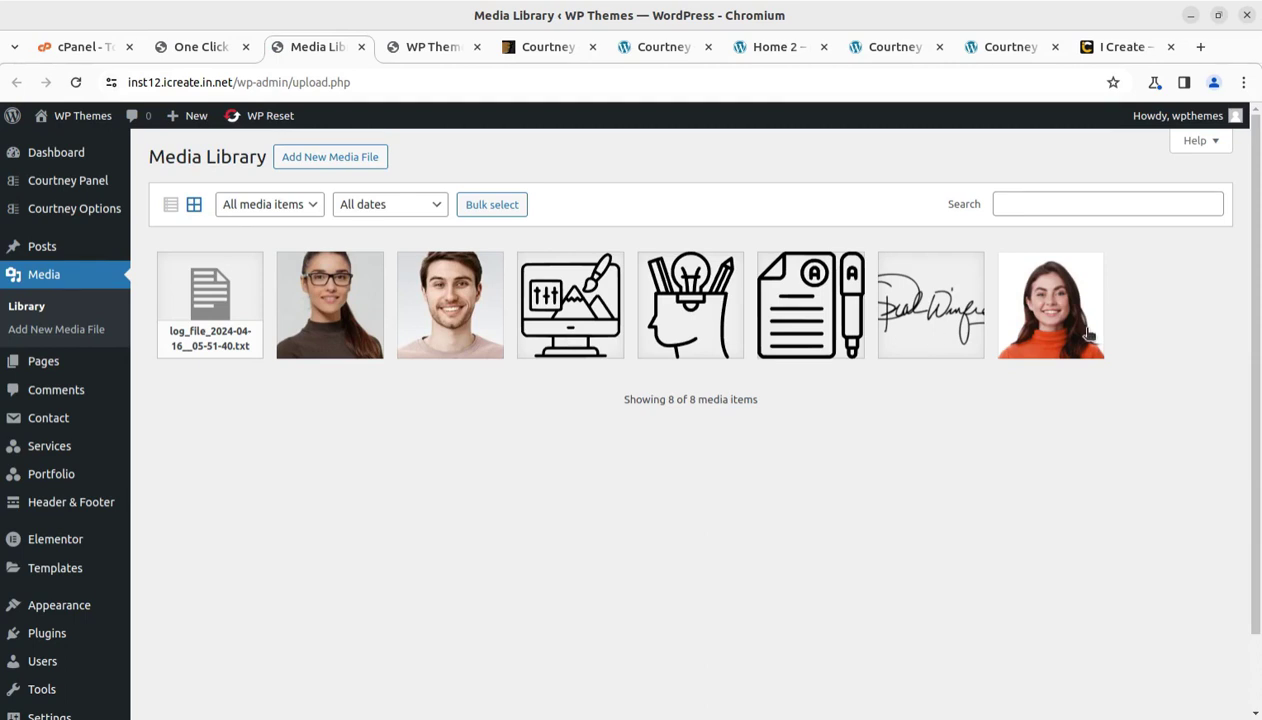
{"action": "left_click", "coordinate": [201, 50]}
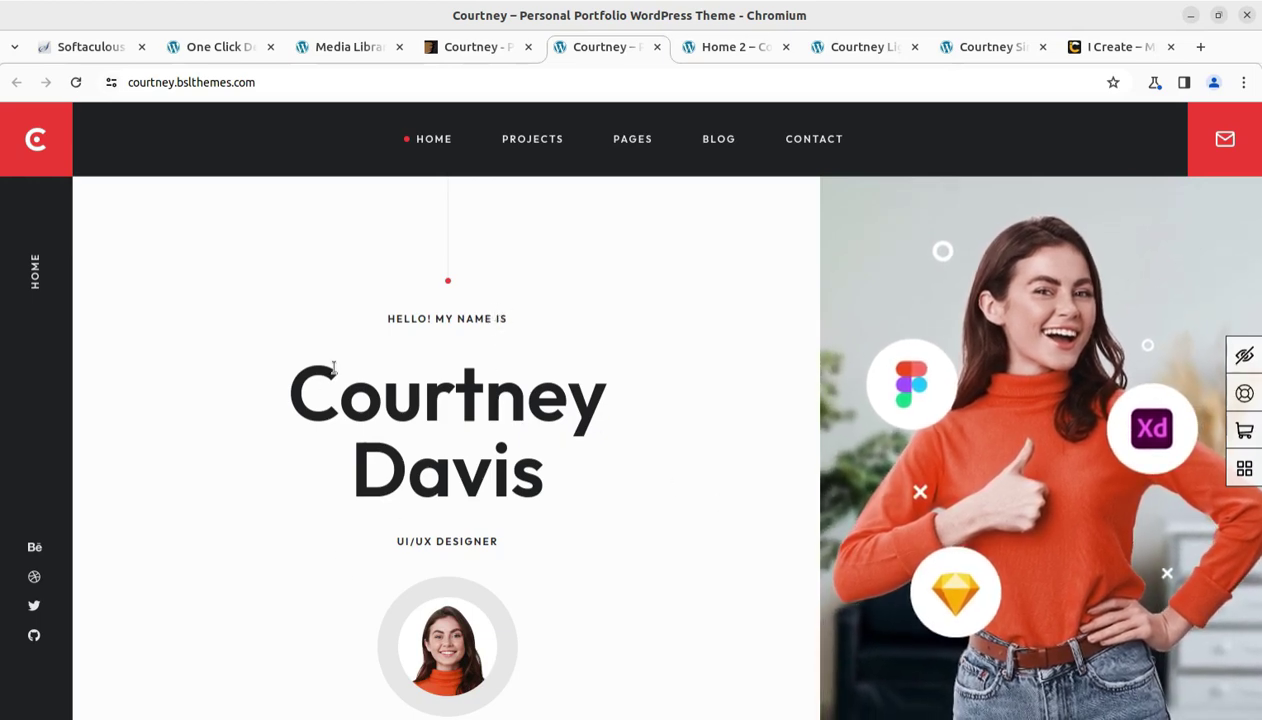
Review the Courtney live demo's home page from the introduction through services, skills and reviews to the blog section.
{"action": "scroll", "coordinate": [597, 411], "scroll_direction": "down", "scroll_amount": 3}
{"action": "scroll", "coordinate": [601, 415], "scroll_direction": "down", "scroll_amount": 4}
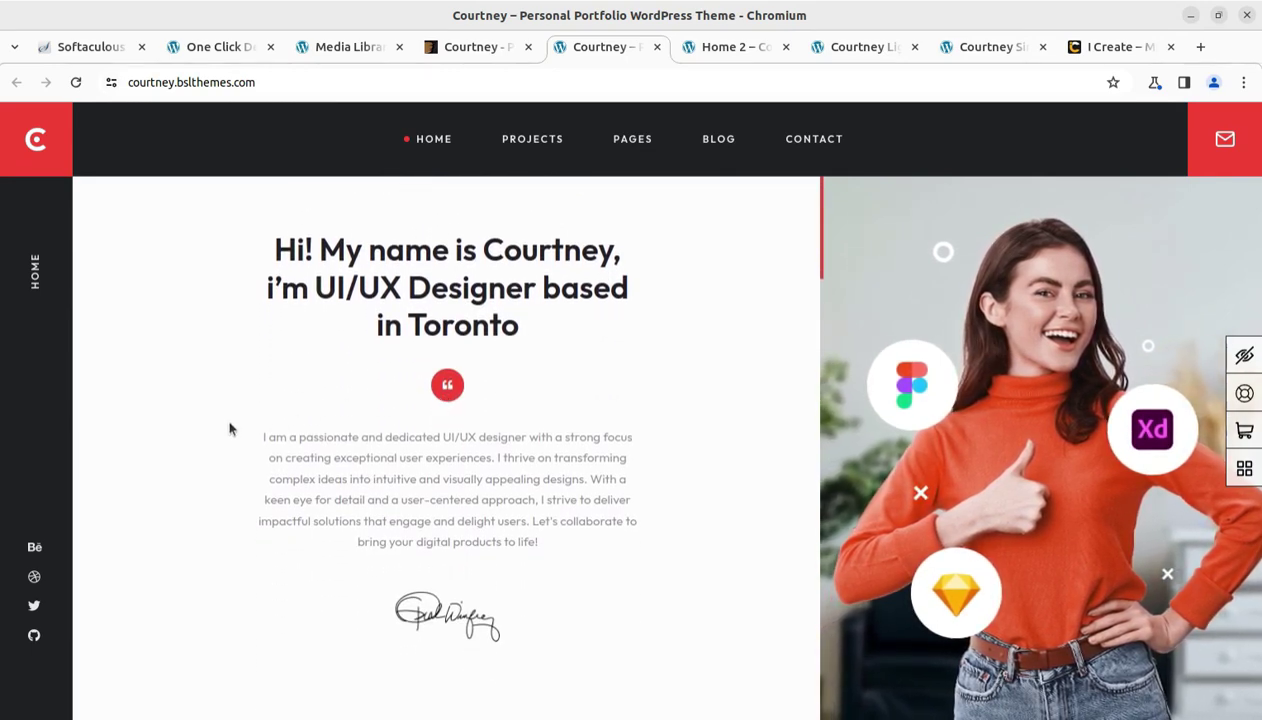
{"action": "scroll", "coordinate": [175, 434], "scroll_direction": "down", "scroll_amount": 3}
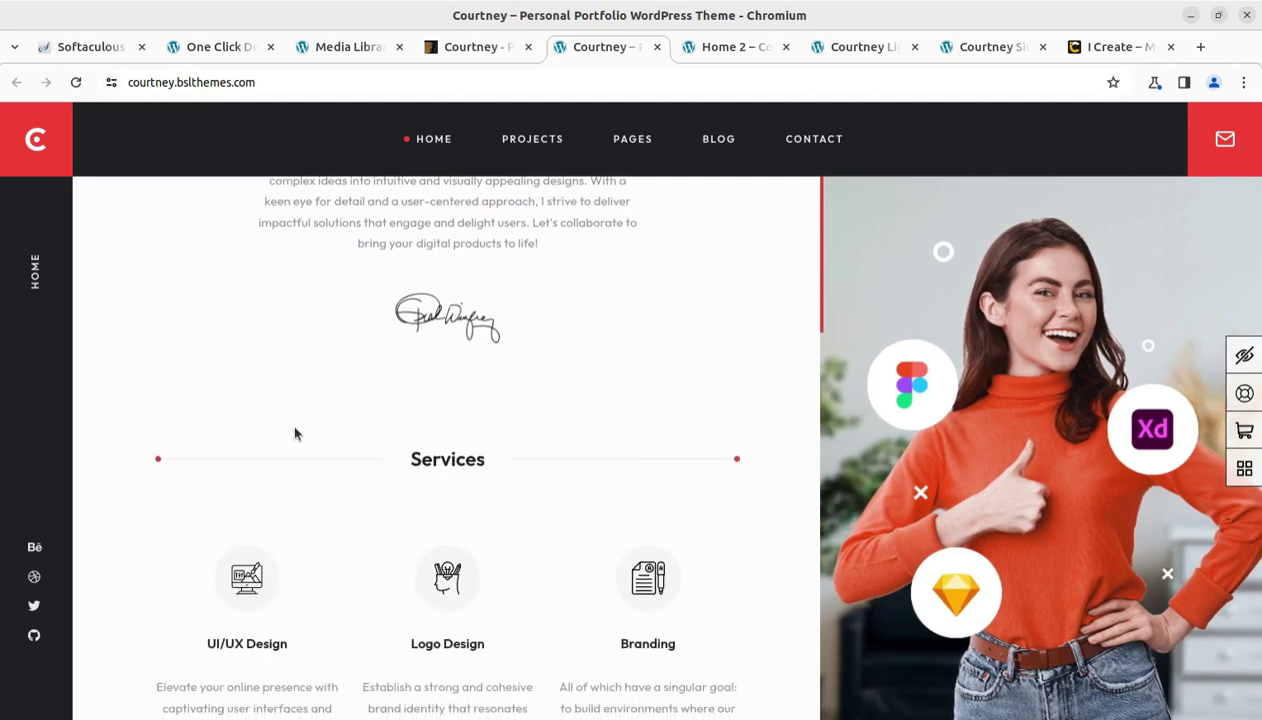
{"action": "scroll", "coordinate": [295, 433], "scroll_direction": "down", "scroll_amount": 3}
{"action": "scroll", "coordinate": [294, 427], "scroll_direction": "down", "scroll_amount": 1}
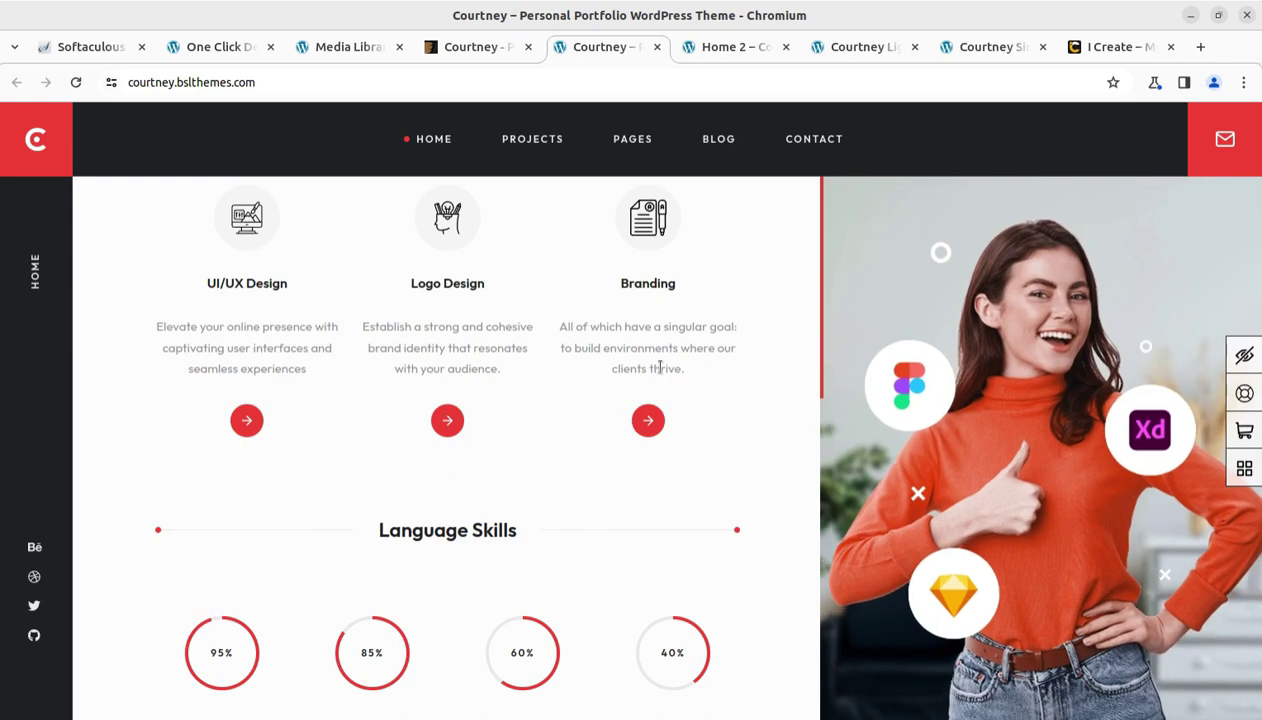
{"action": "scroll", "coordinate": [535, 470], "scroll_direction": "down", "scroll_amount": 8}
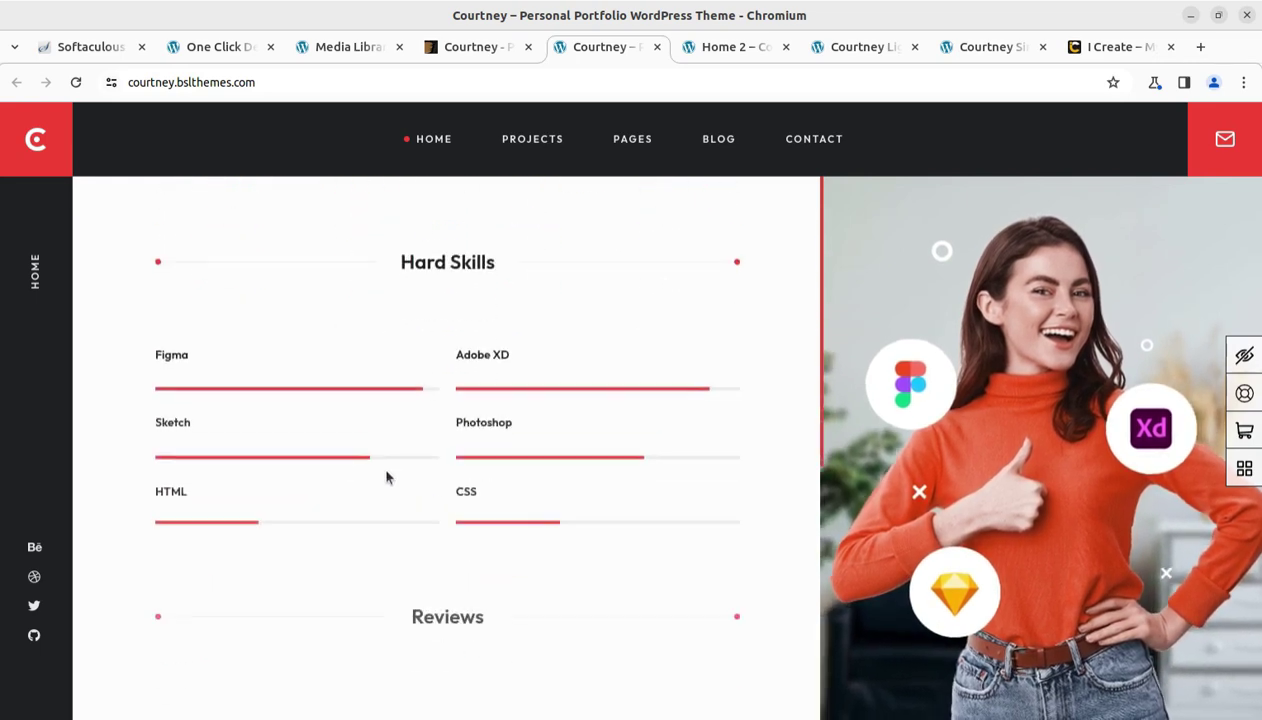
{"action": "scroll", "coordinate": [375, 451], "scroll_direction": "down", "scroll_amount": 3}
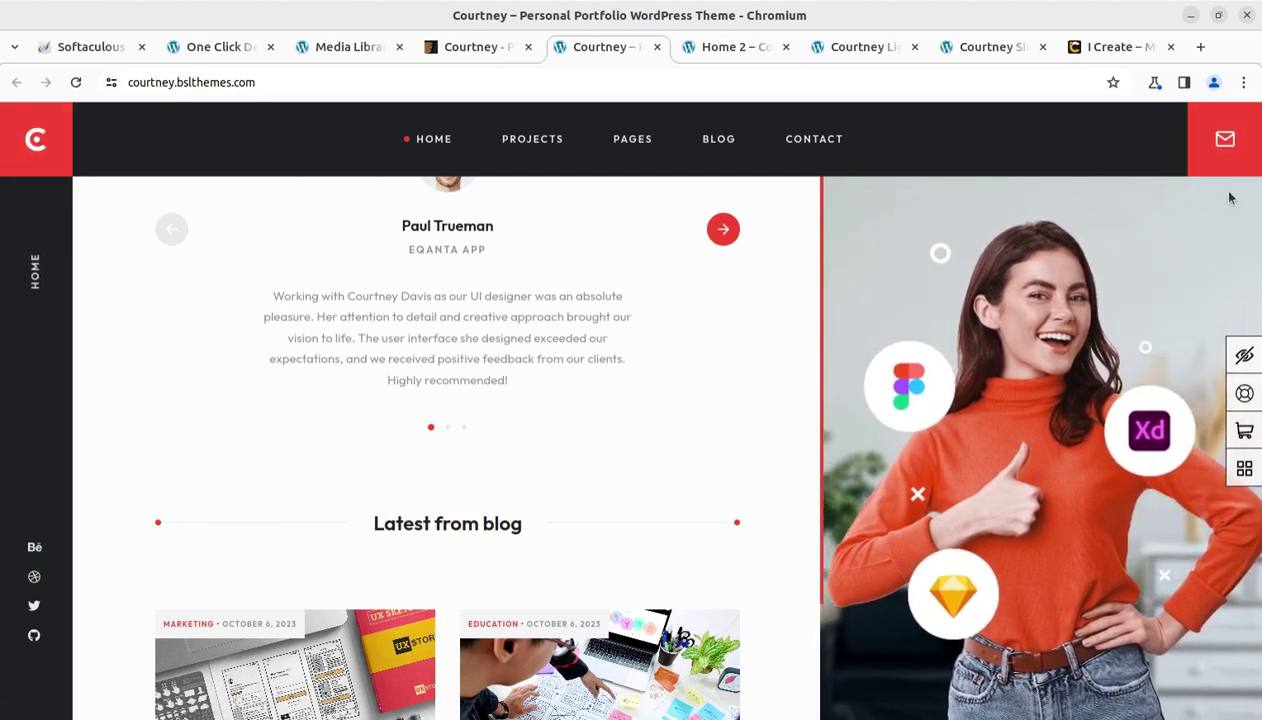
Open the live demo's Projects Grid 1 page and look through its project entries.
{"action": "mouse_move", "coordinate": [558, 157]}
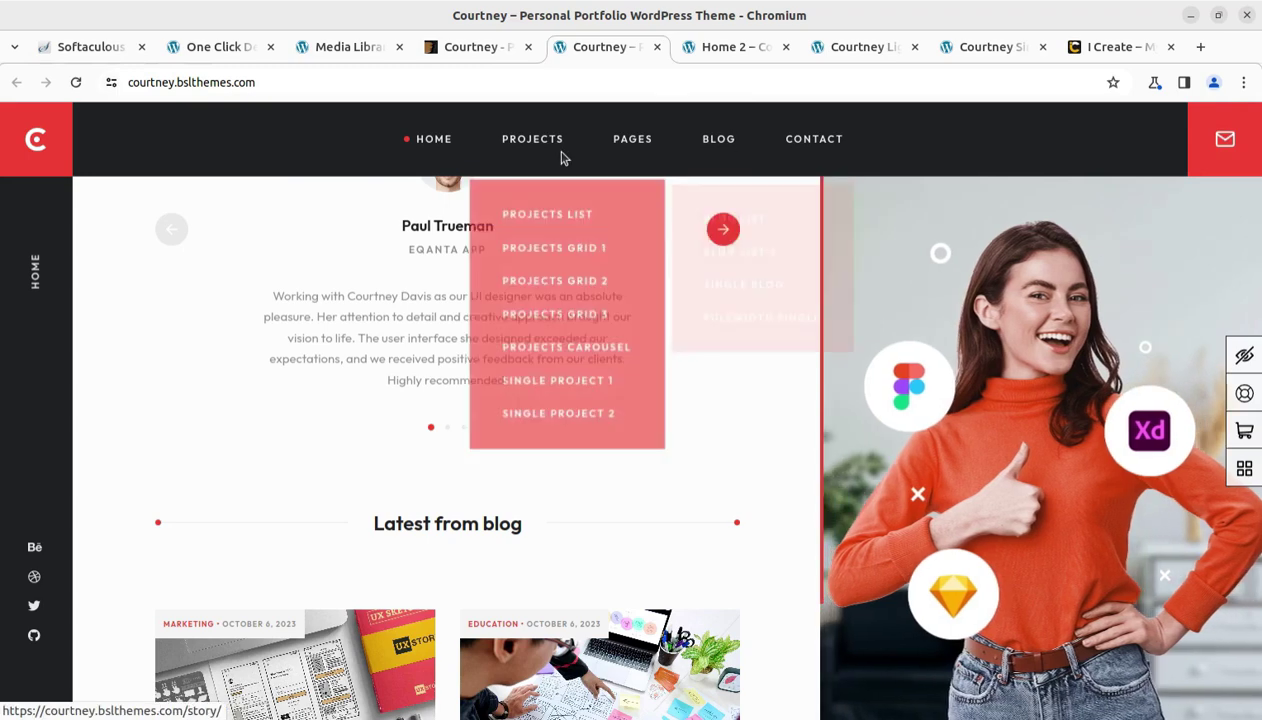
{"action": "left_click", "coordinate": [528, 250]}
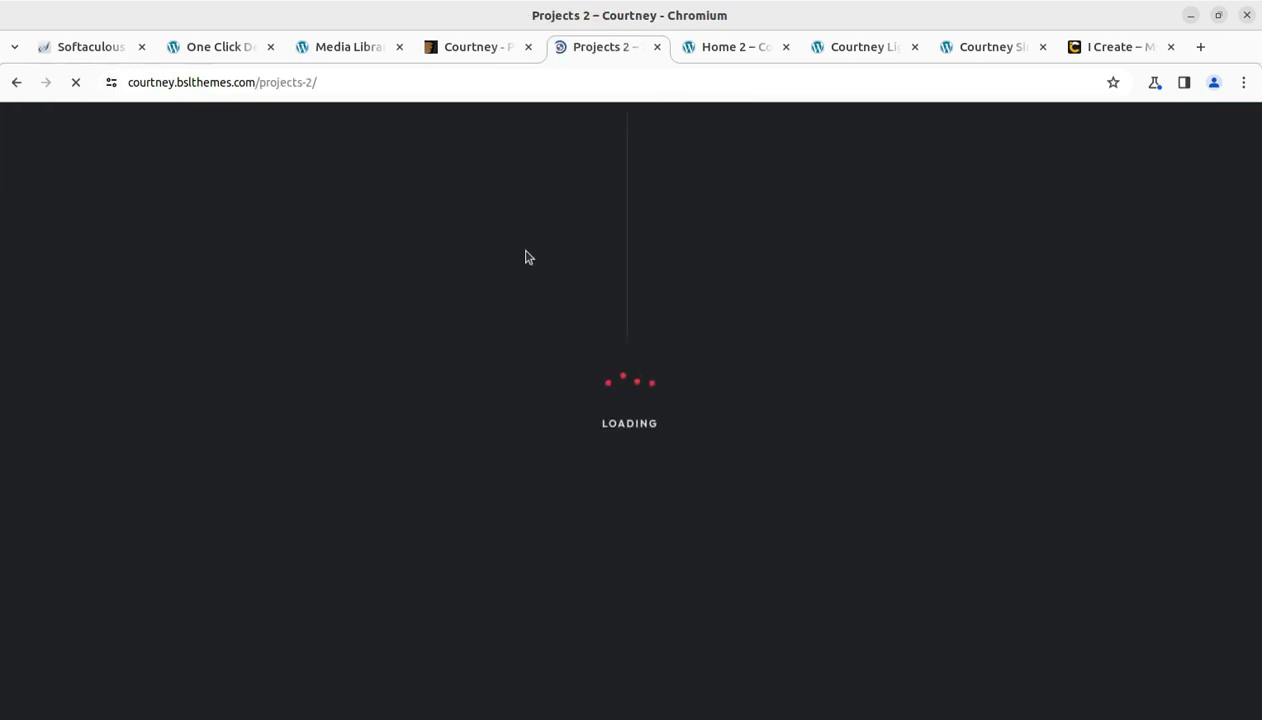
{"action": "scroll", "coordinate": [569, 357], "scroll_direction": "down", "scroll_amount": 4}
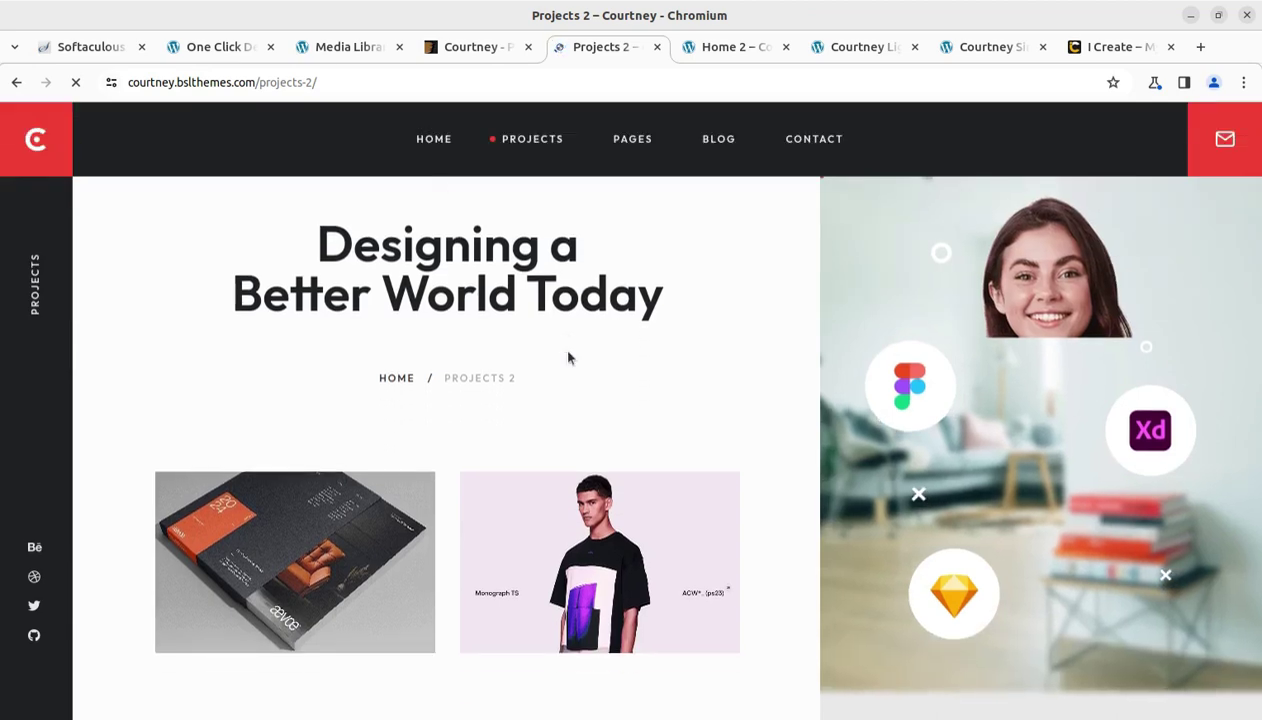
{"action": "scroll", "coordinate": [569, 357], "scroll_direction": "down", "scroll_amount": 5}
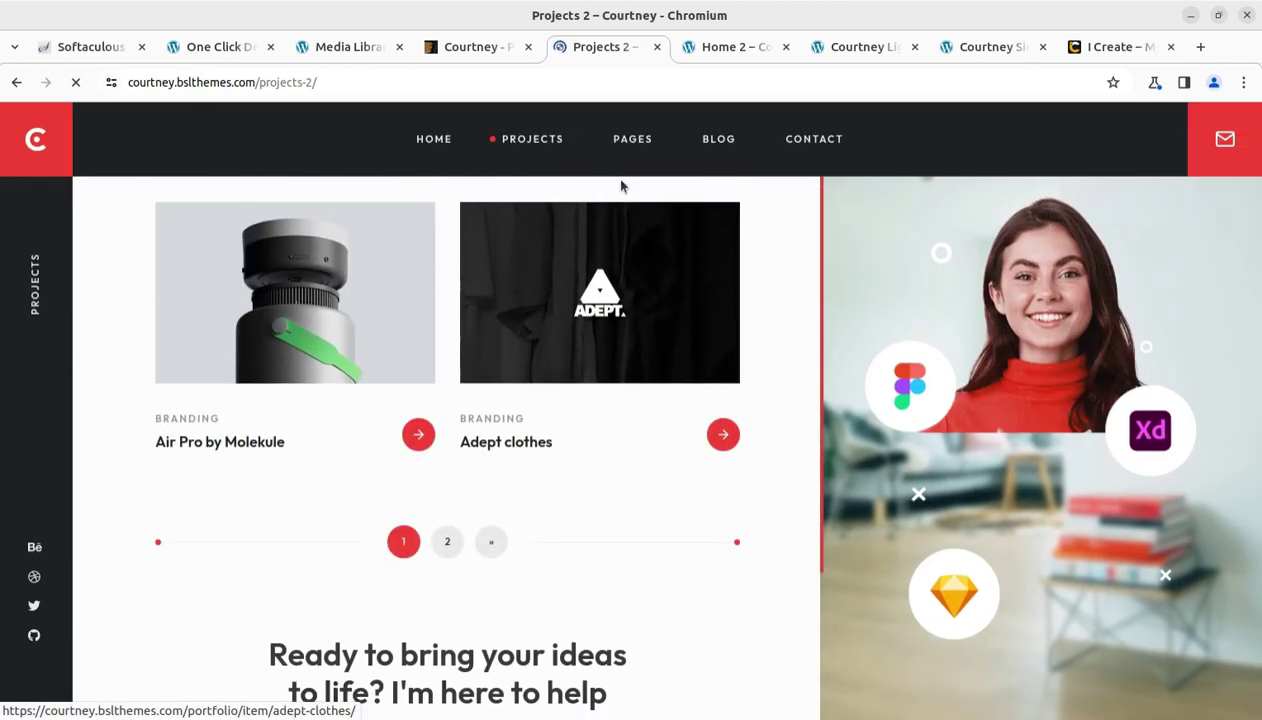
Open the live demo's Story Timeline page and look over its education and work entries.
{"action": "mouse_move", "coordinate": [632, 152]}
{"action": "left_click", "coordinate": [626, 216]}
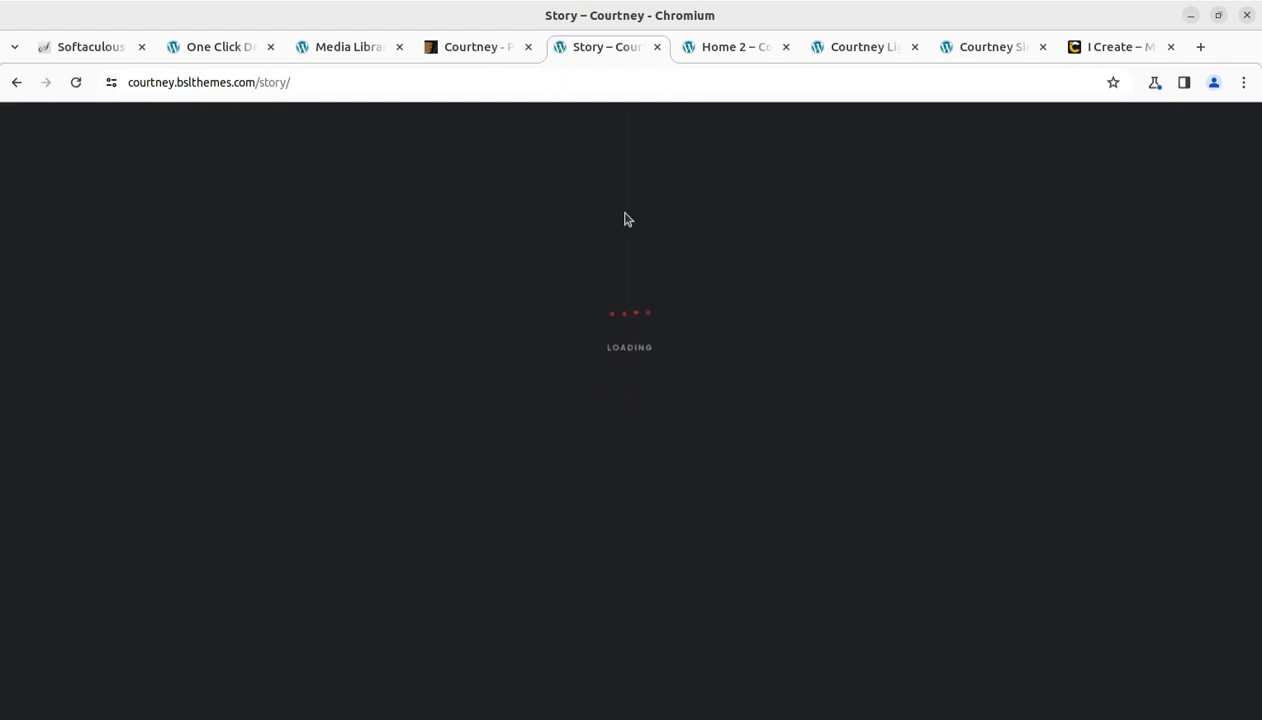
{"action": "scroll", "coordinate": [514, 431], "scroll_direction": "down", "scroll_amount": 2}
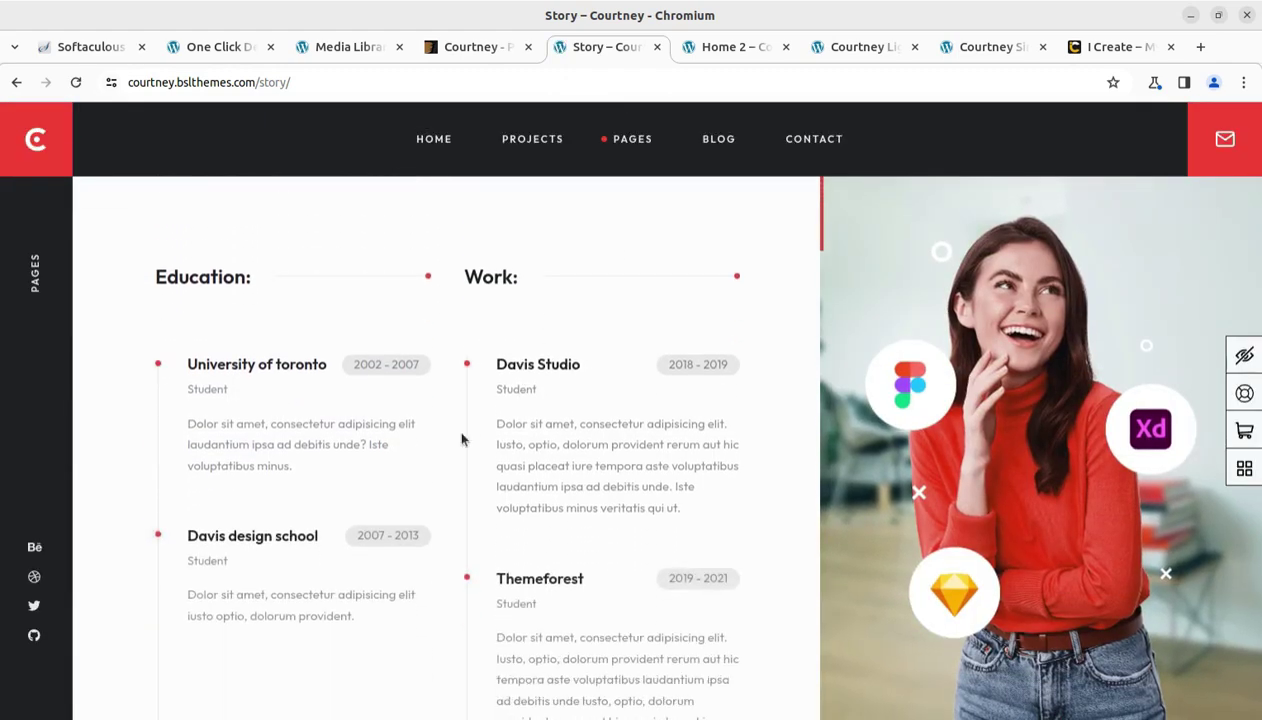
{"action": "scroll", "coordinate": [461, 437], "scroll_direction": "down", "scroll_amount": 2}
Open the live demo's Services page and review its service, price and reviews sections.
{"action": "mouse_move", "coordinate": [632, 139]}
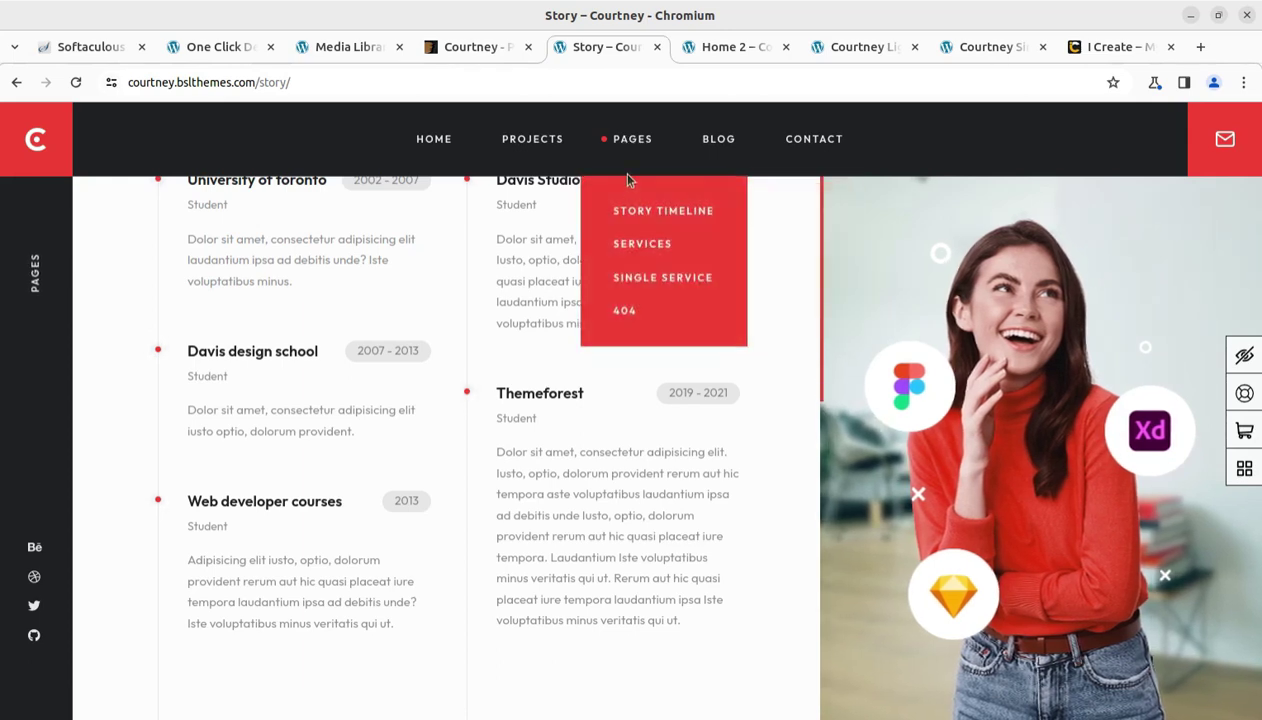
{"action": "left_click", "coordinate": [632, 246]}
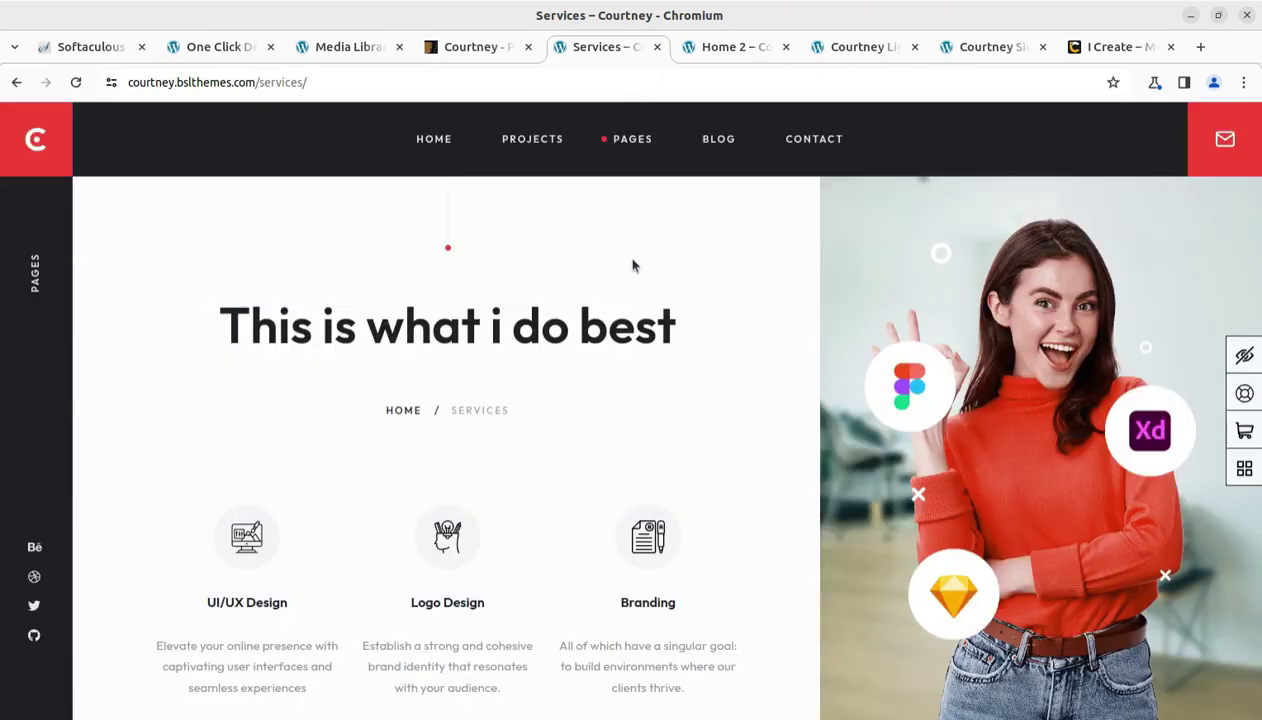
{"action": "scroll", "coordinate": [600, 362], "scroll_direction": "down", "scroll_amount": 2}
{"action": "scroll", "coordinate": [524, 364], "scroll_direction": "down", "scroll_amount": 2}
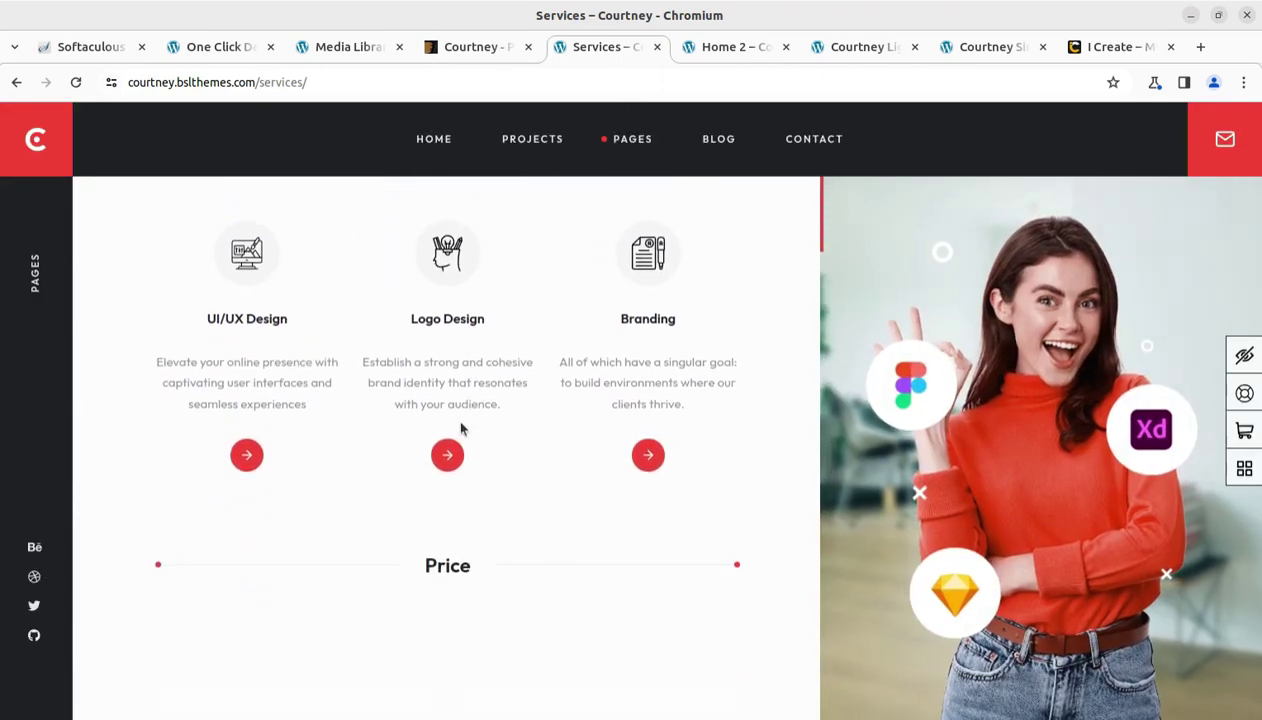
{"action": "scroll", "coordinate": [572, 446], "scroll_direction": "down", "scroll_amount": 1}
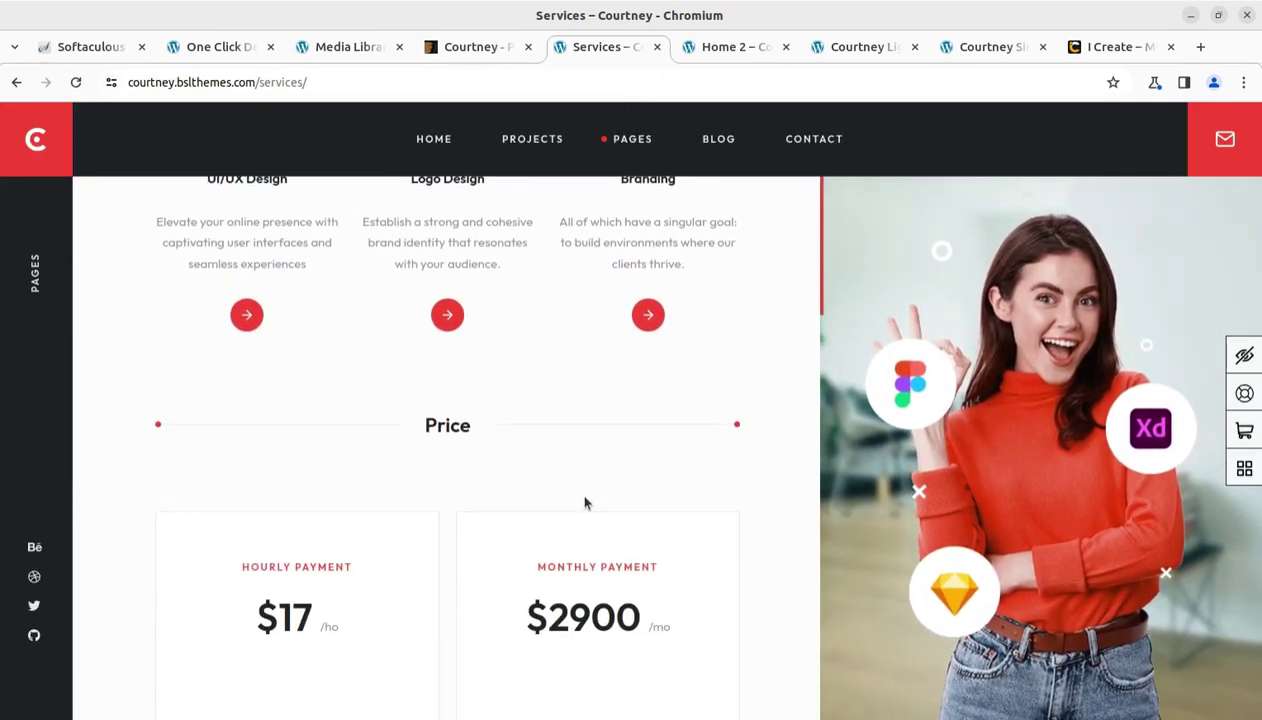
{"action": "scroll", "coordinate": [586, 500], "scroll_direction": "down", "scroll_amount": 2}
{"action": "scroll", "coordinate": [463, 483], "scroll_direction": "down", "scroll_amount": 3}
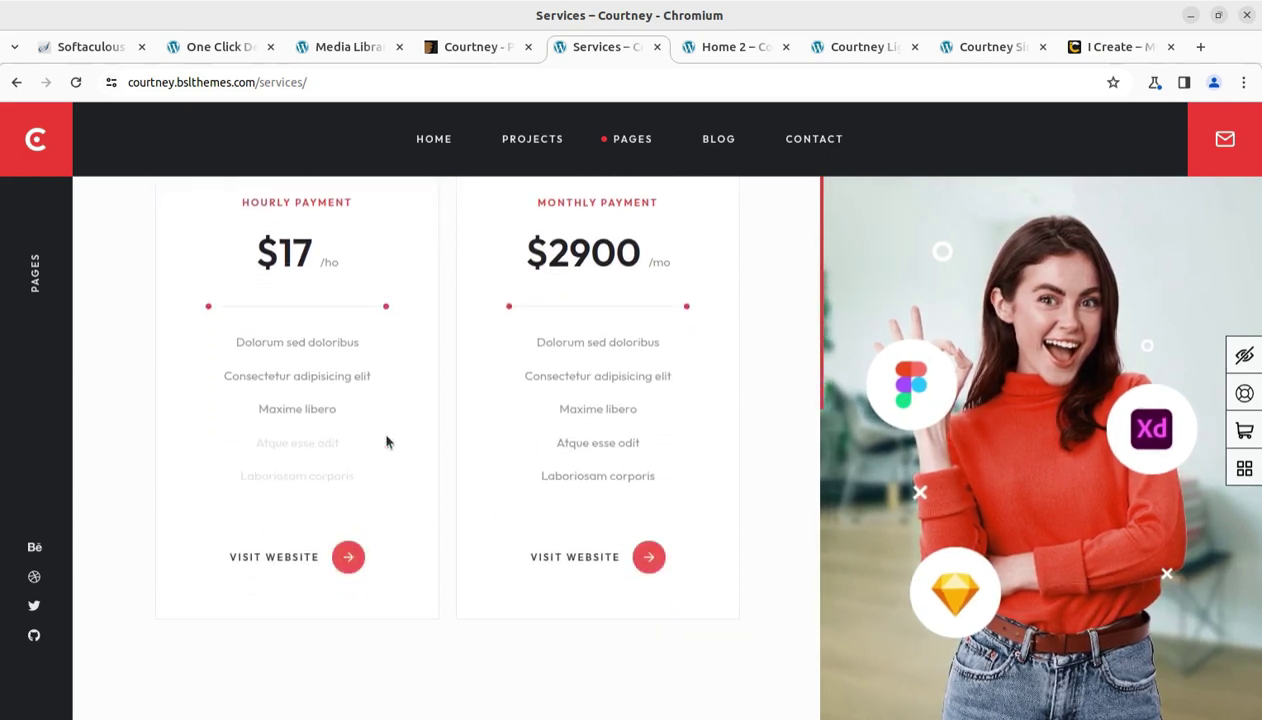
{"action": "scroll", "coordinate": [706, 440], "scroll_direction": "down", "scroll_amount": 1}
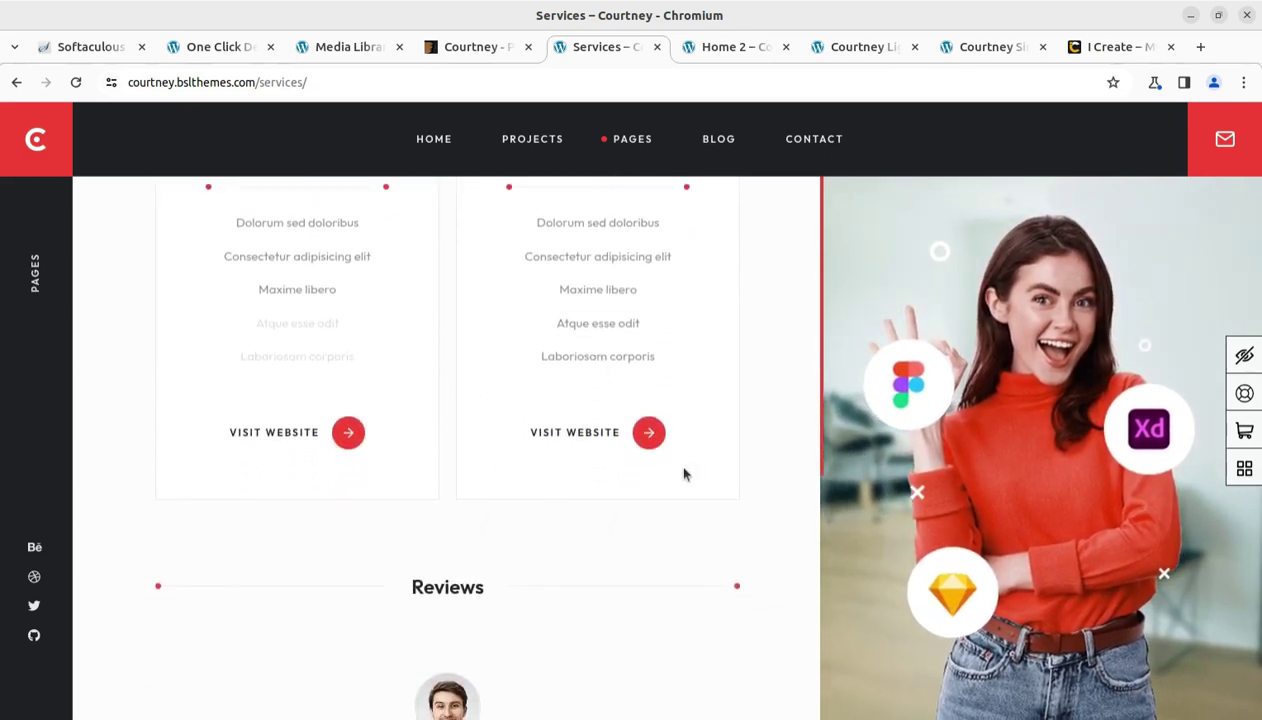
{"action": "scroll", "coordinate": [558, 378], "scroll_direction": "down", "scroll_amount": 4}
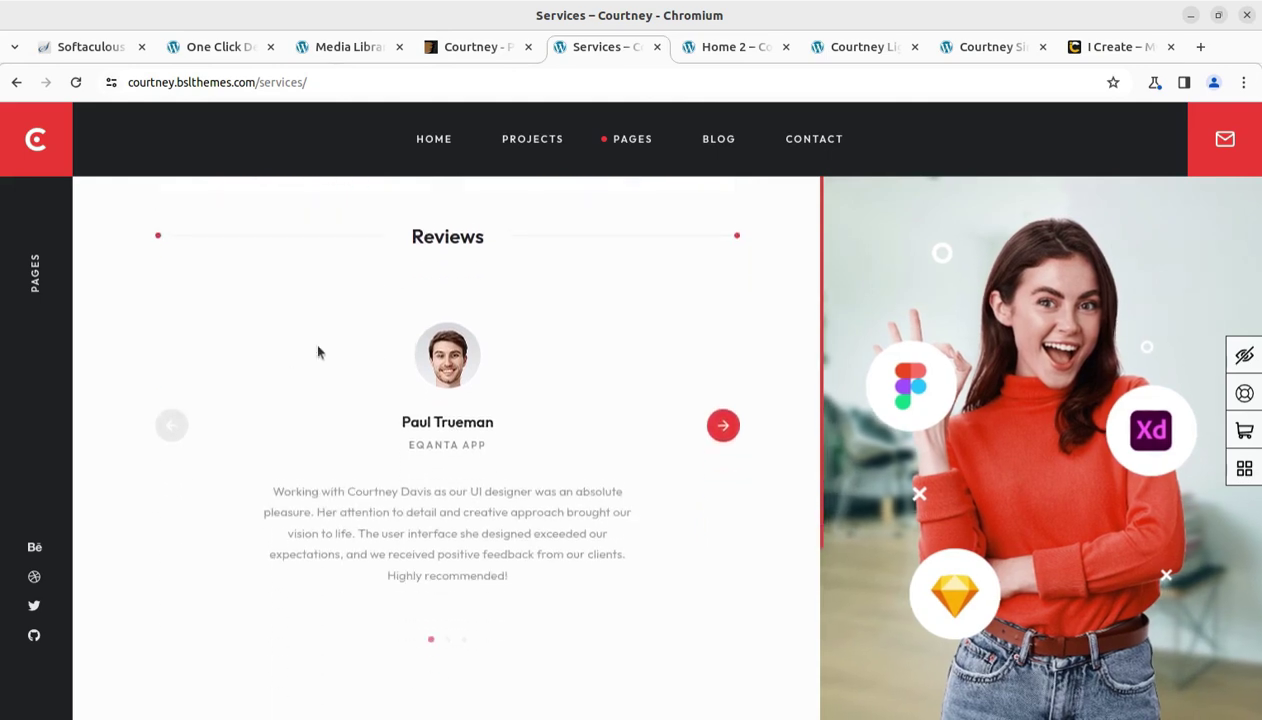
Open the live demo's Contact page and look over its map and Let's Talk form.
{"action": "mouse_move", "coordinate": [718, 133]}
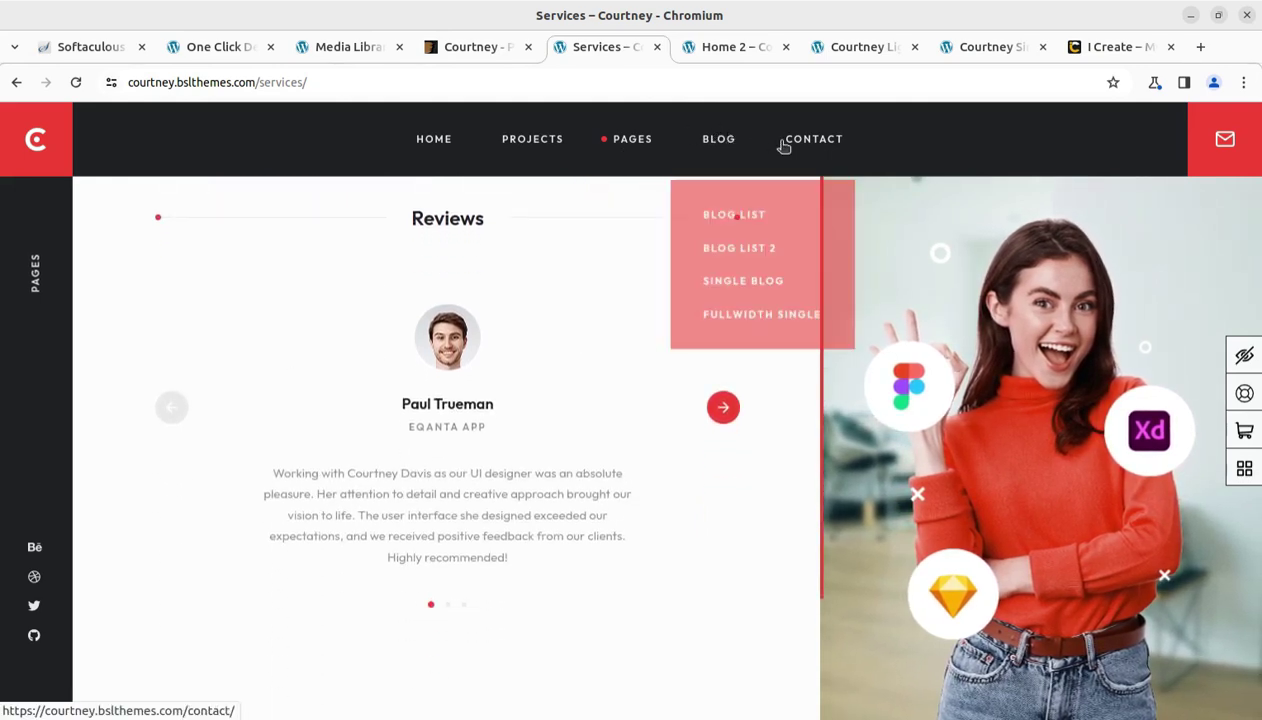
{"action": "left_click", "coordinate": [798, 147]}
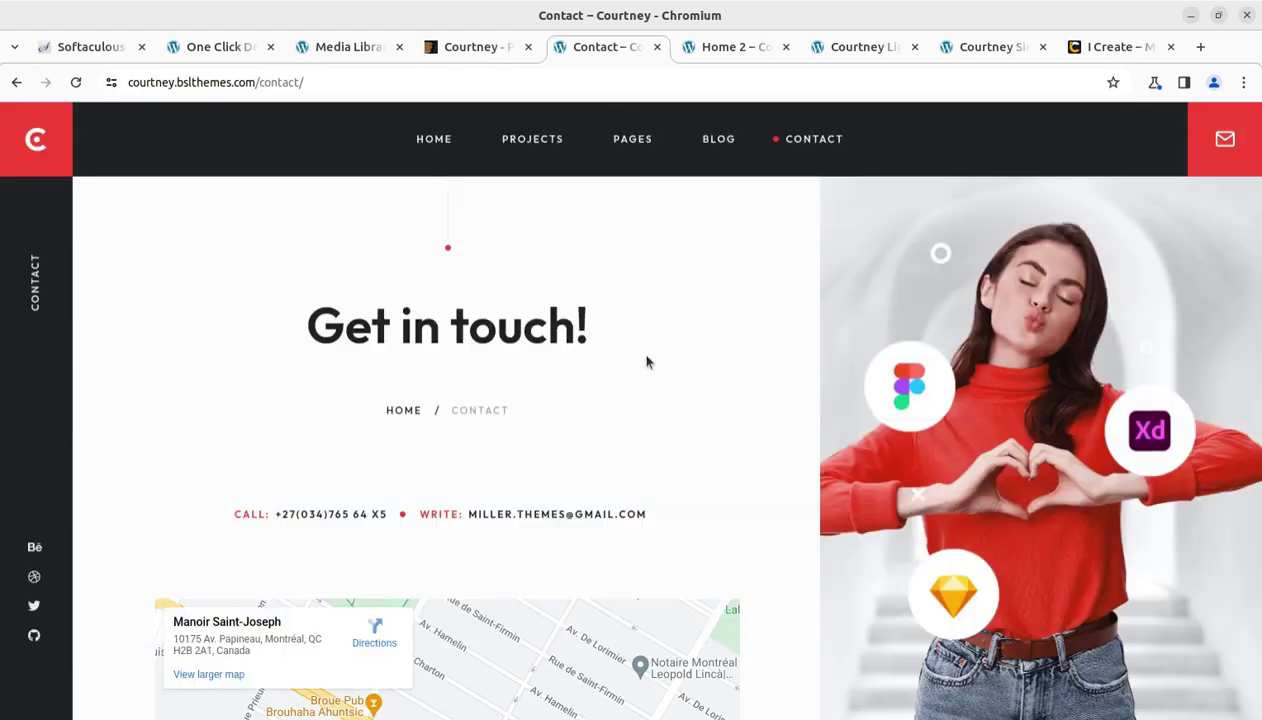
{"action": "scroll", "coordinate": [496, 529], "scroll_direction": "down", "scroll_amount": 5}
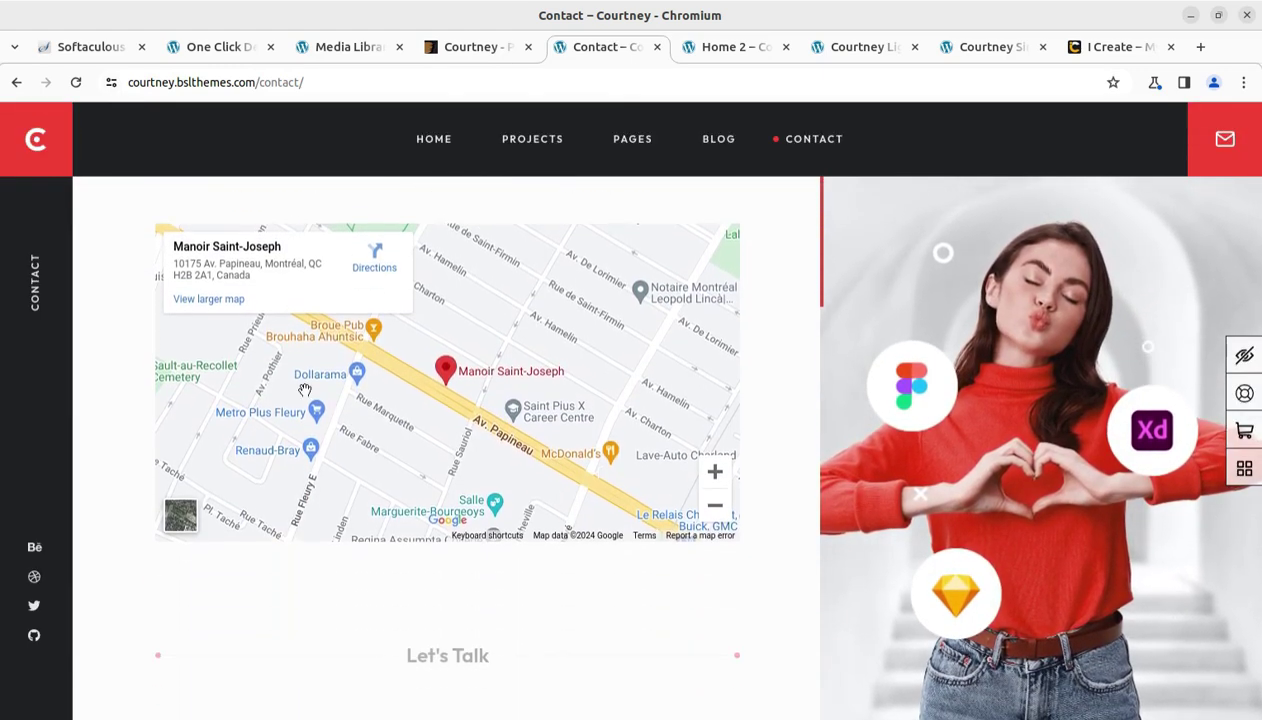
{"action": "scroll", "coordinate": [305, 389], "scroll_direction": "down", "scroll_amount": 4}
{"action": "scroll", "coordinate": [467, 399], "scroll_direction": "up", "scroll_amount": 1}
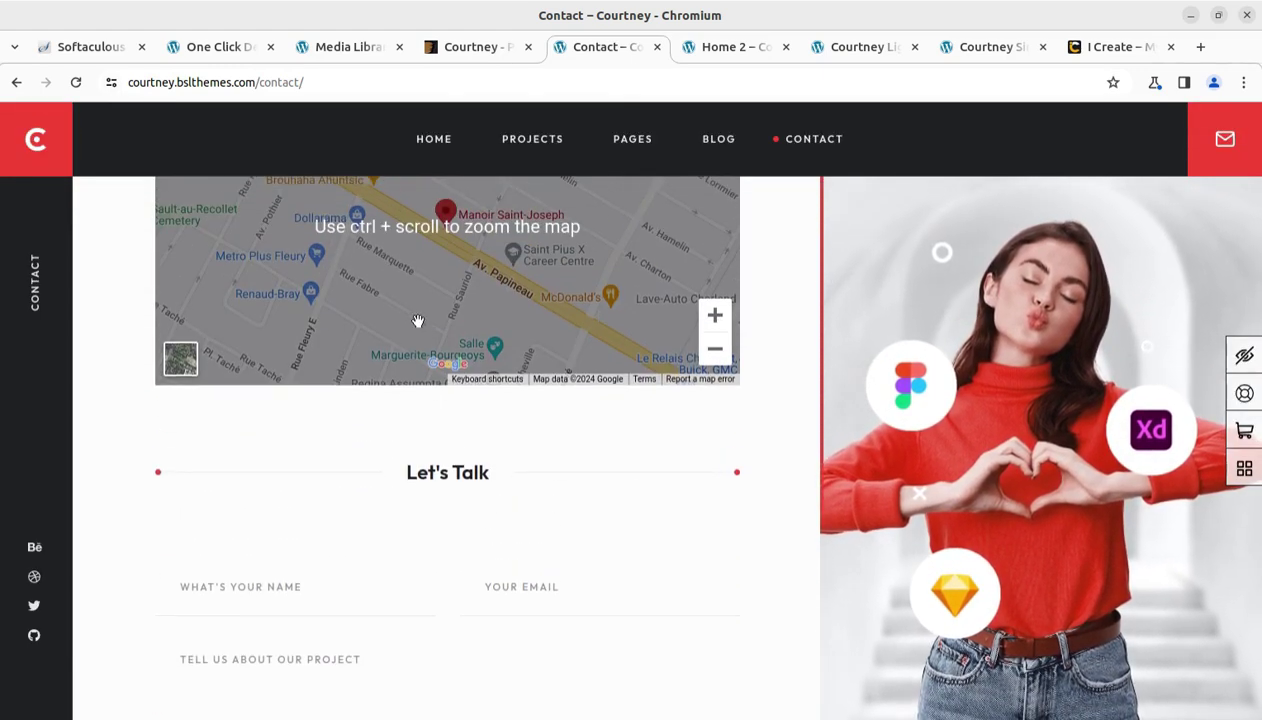
Look over the Contact page's map and Let's Talk form again and return to the live demo's home page.
{"action": "scroll", "coordinate": [418, 321], "scroll_direction": "up", "scroll_amount": 2}
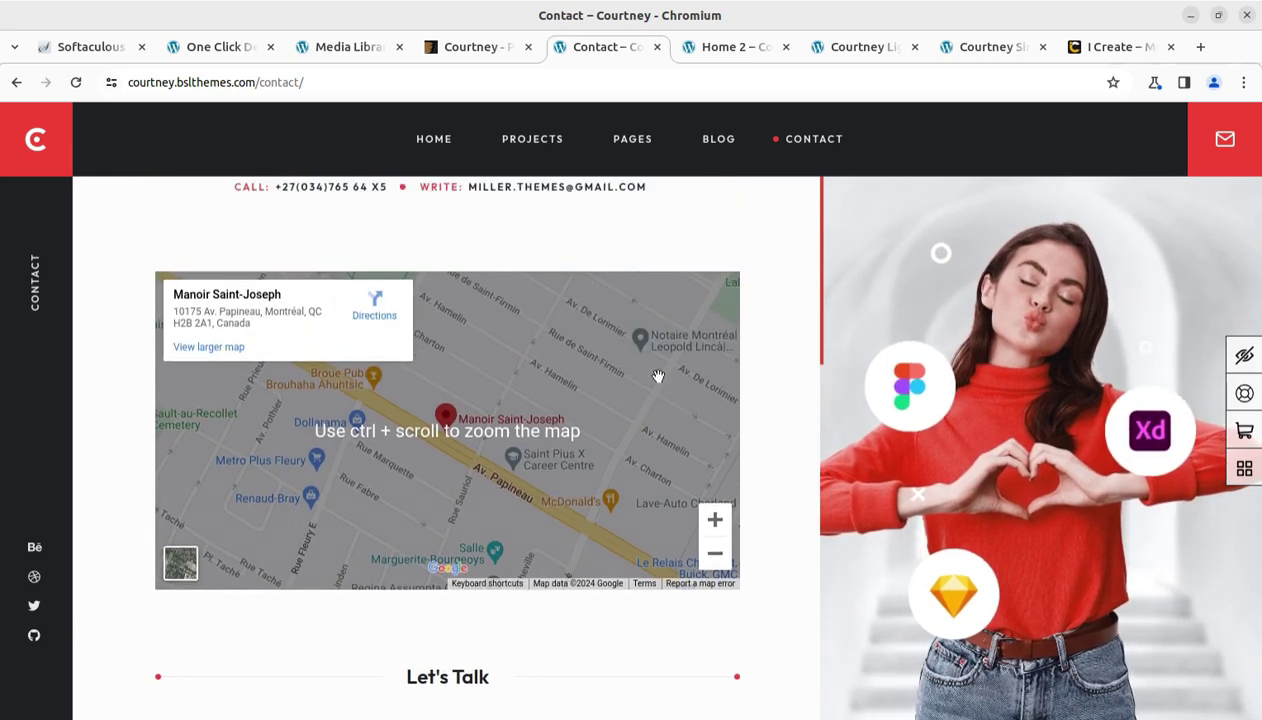
{"action": "scroll", "coordinate": [561, 473], "scroll_direction": "down", "scroll_amount": 6}
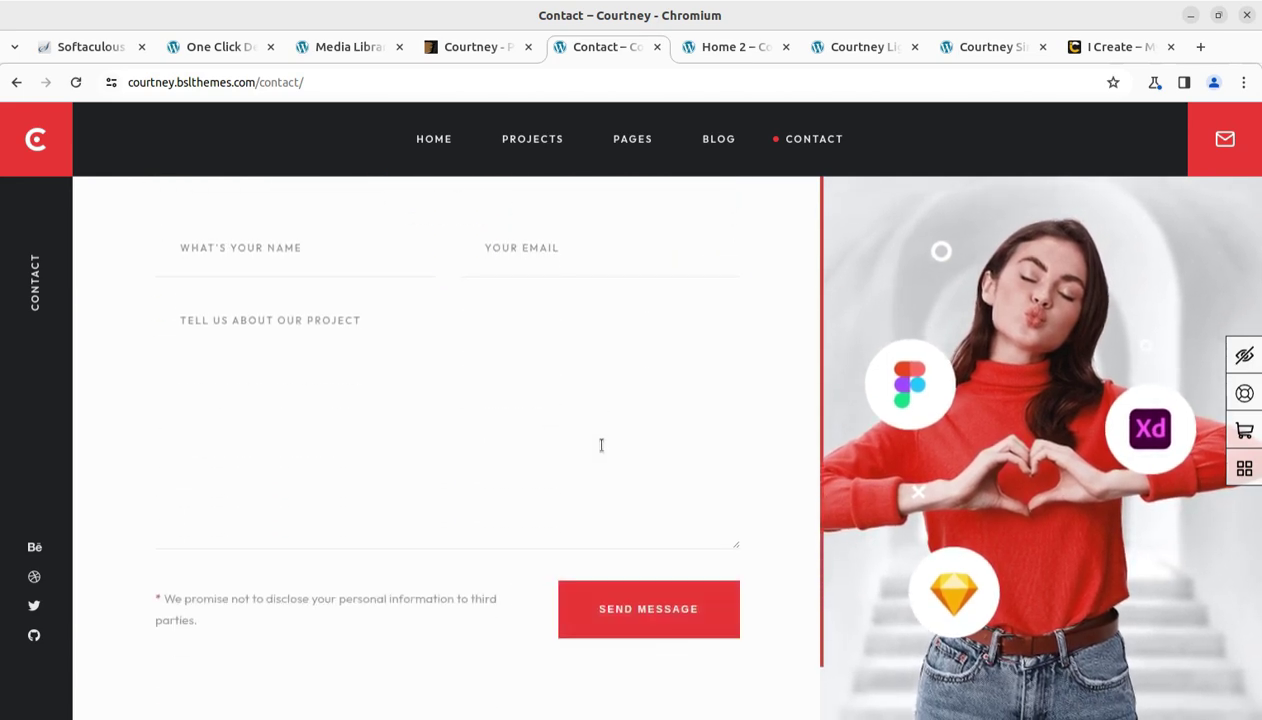
{"action": "scroll", "coordinate": [601, 445], "scroll_direction": "up", "scroll_amount": 7}
{"action": "left_click", "coordinate": [49, 139]}
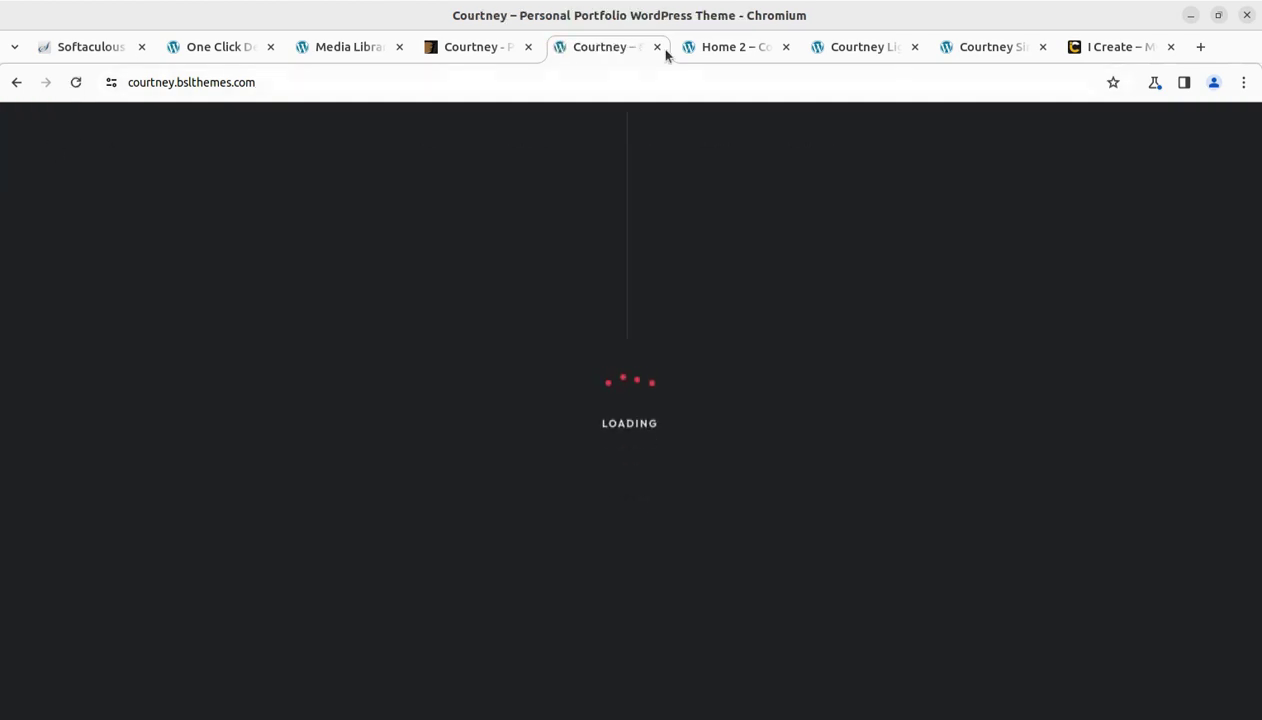
Switch to the live demo's Home 2 page and review its introduction and Services section.
{"action": "left_click", "coordinate": [698, 48]}
{"action": "scroll", "coordinate": [552, 300], "scroll_direction": "down", "scroll_amount": 5}
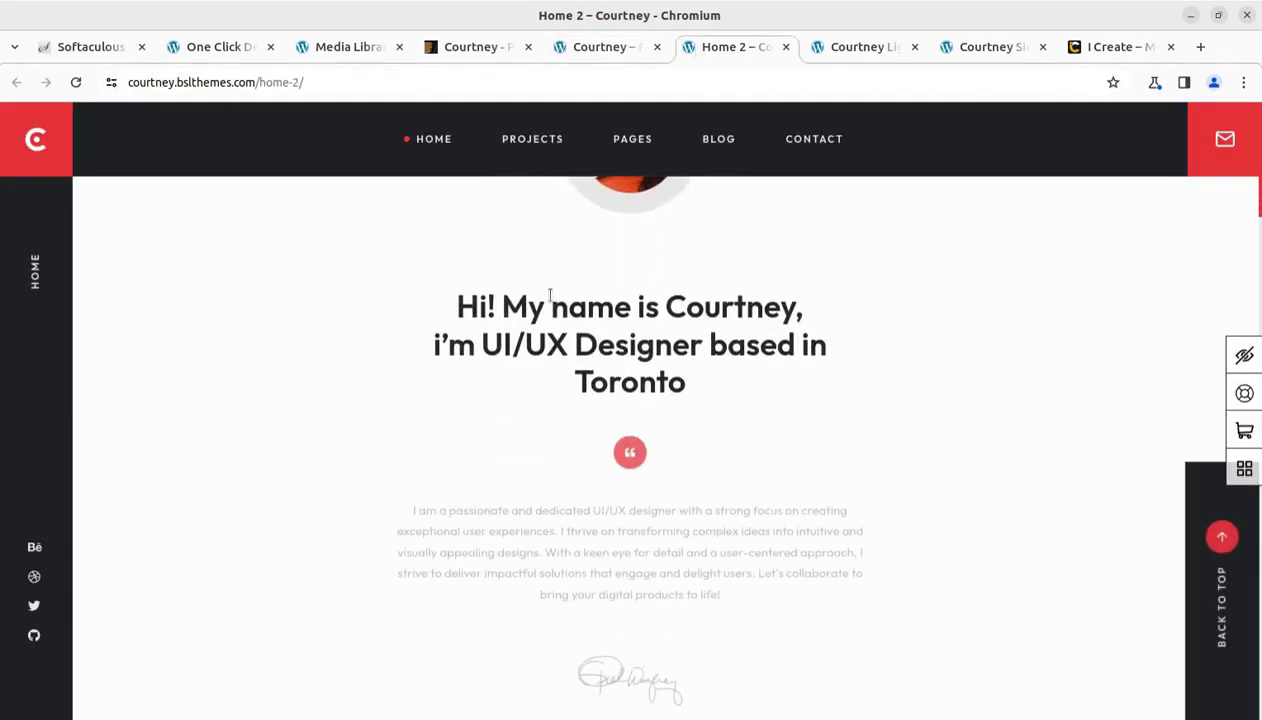
{"action": "scroll", "coordinate": [549, 300], "scroll_direction": "down", "scroll_amount": 4}
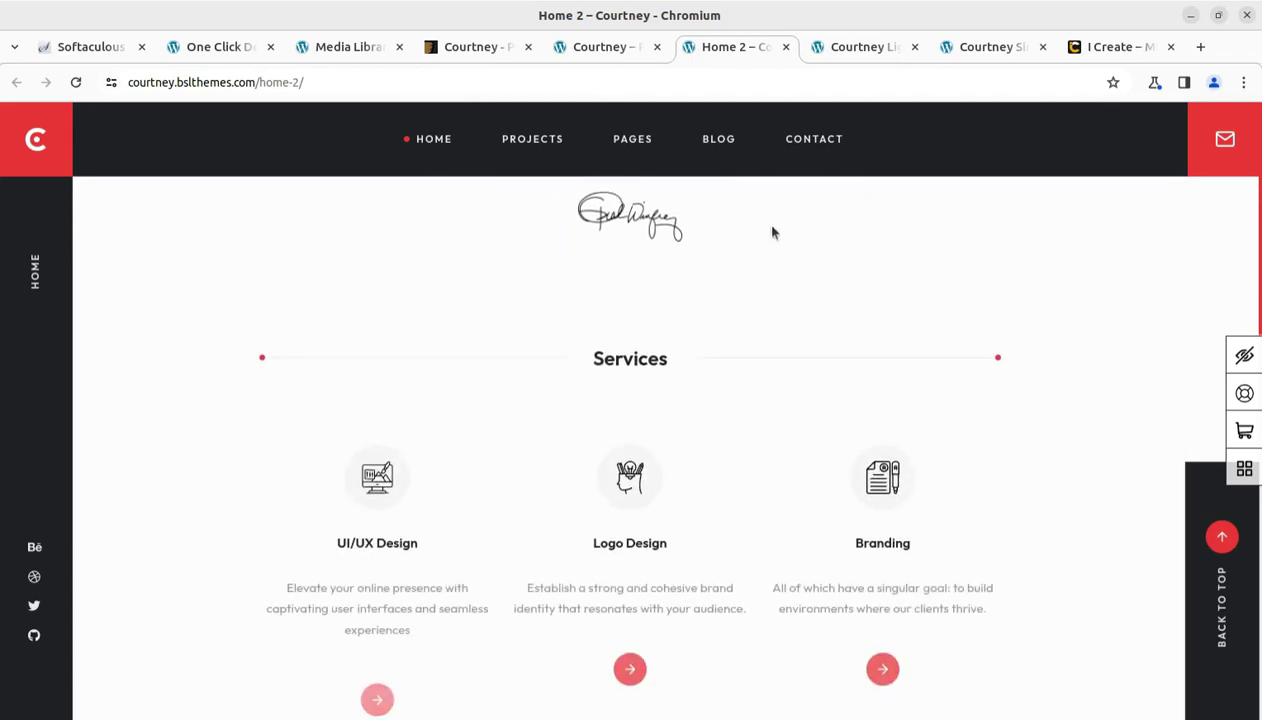
{"action": "scroll", "coordinate": [696, 295], "scroll_direction": "down", "scroll_amount": 2}
Look over the Courtney Light and Courtney Single Page Mode versions of the live demo.
{"action": "left_click", "coordinate": [845, 50]}
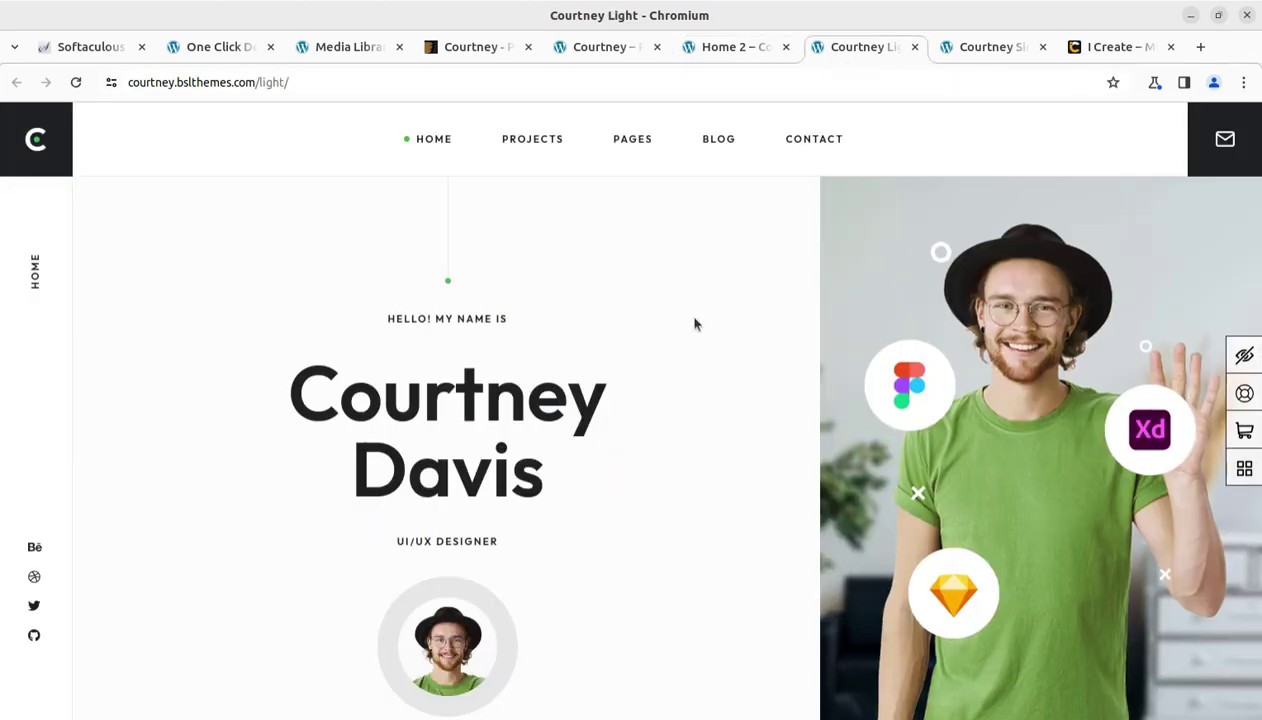
{"action": "scroll", "coordinate": [659, 347], "scroll_direction": "down", "scroll_amount": 5}
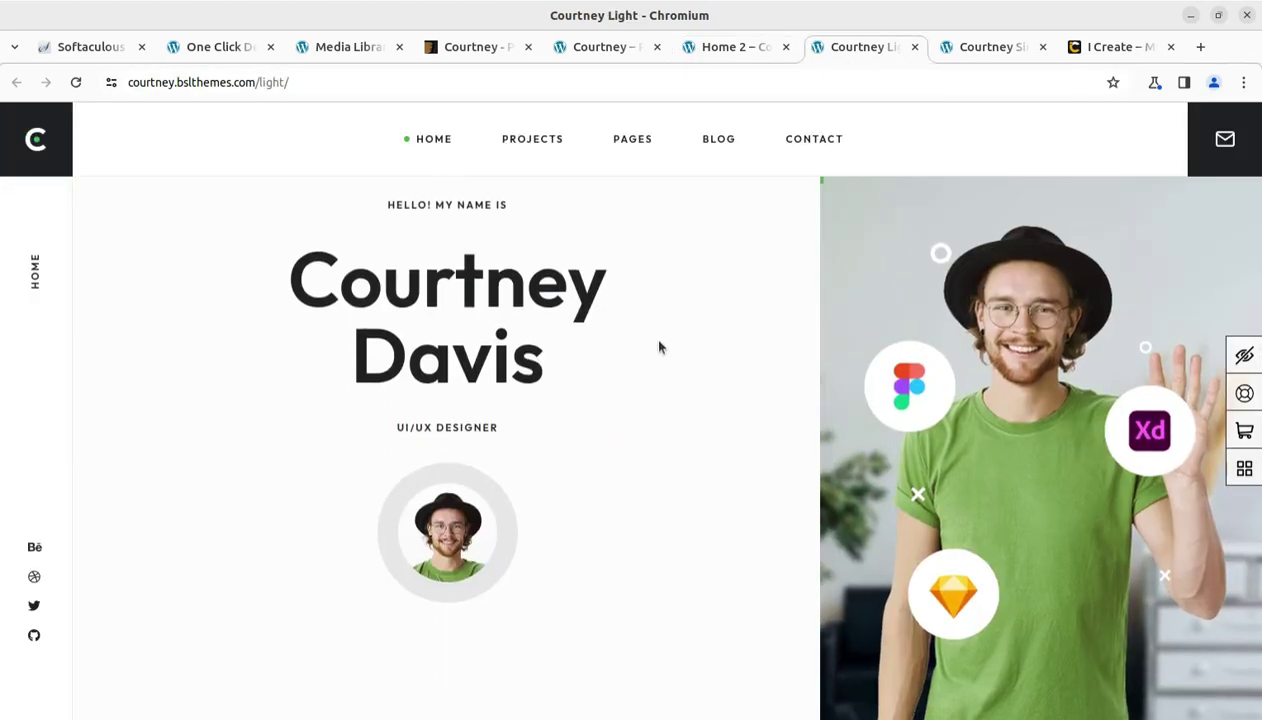
{"action": "left_click", "coordinate": [980, 60]}
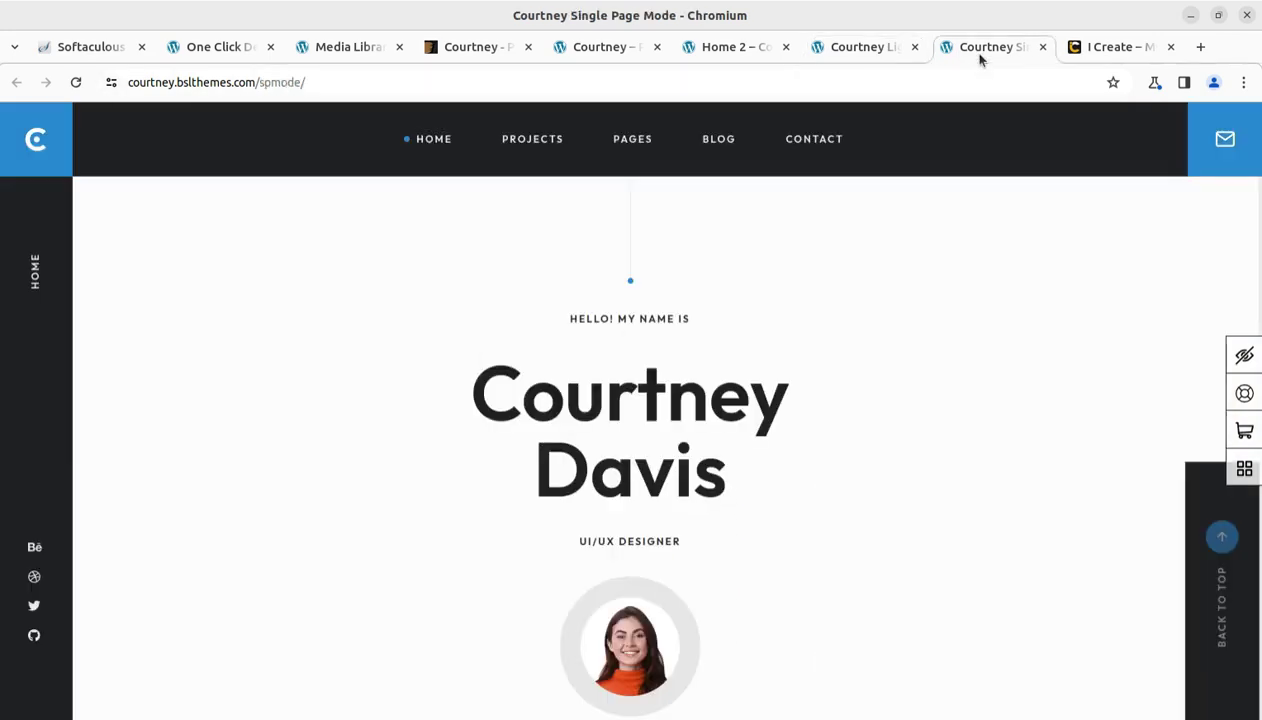
{"action": "scroll", "coordinate": [555, 360], "scroll_direction": "down", "scroll_amount": 3}
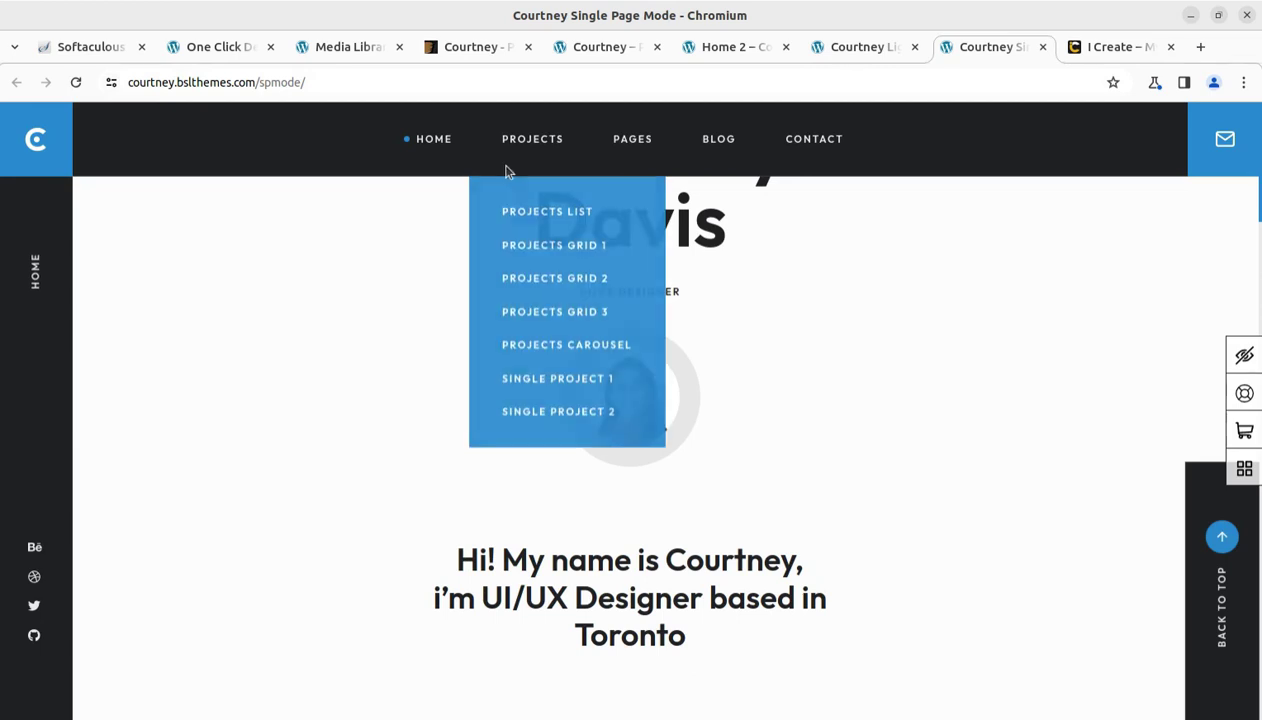
Reload the WordPress Media Library, look through the imported media and check the One Click Demo Import status.
{"action": "left_click", "coordinate": [358, 50]}
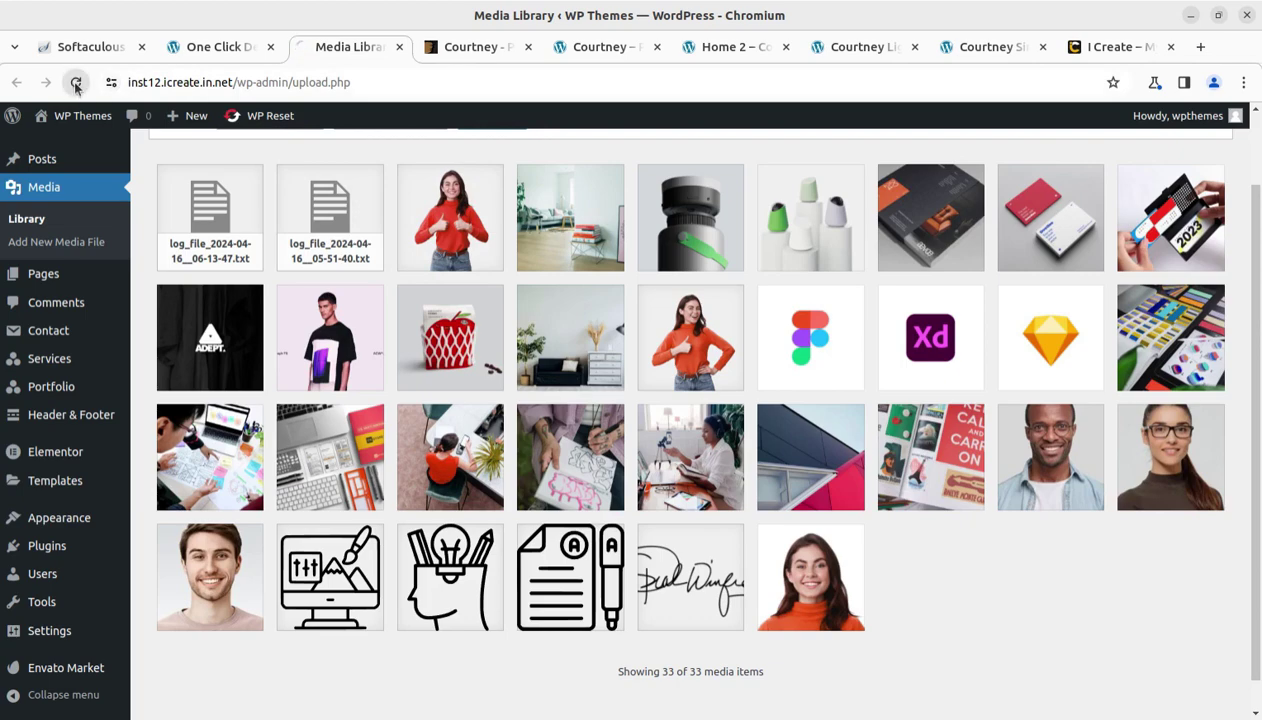
{"action": "scroll", "coordinate": [748, 408], "scroll_direction": "down", "scroll_amount": 3}
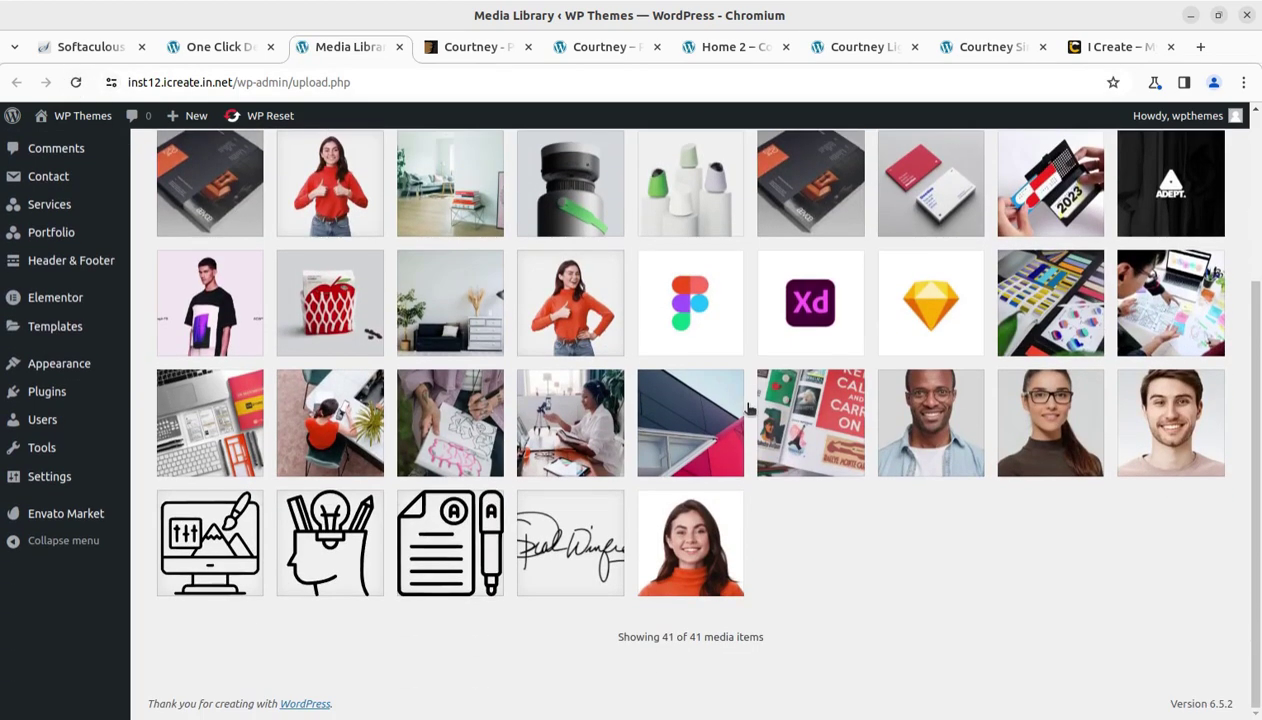
{"action": "left_click", "coordinate": [207, 50]}
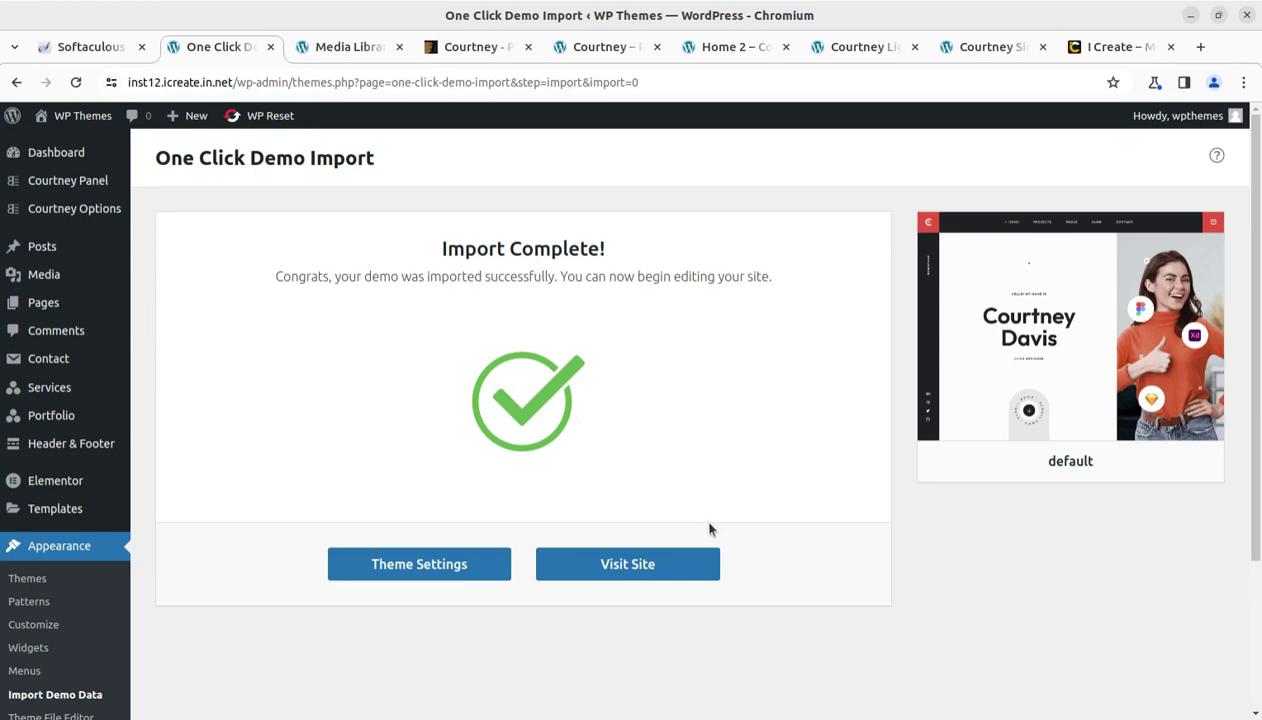
Switch to Softaculous and open the hosting account's cPanel Tools page.
{"action": "left_click", "coordinate": [85, 44]}
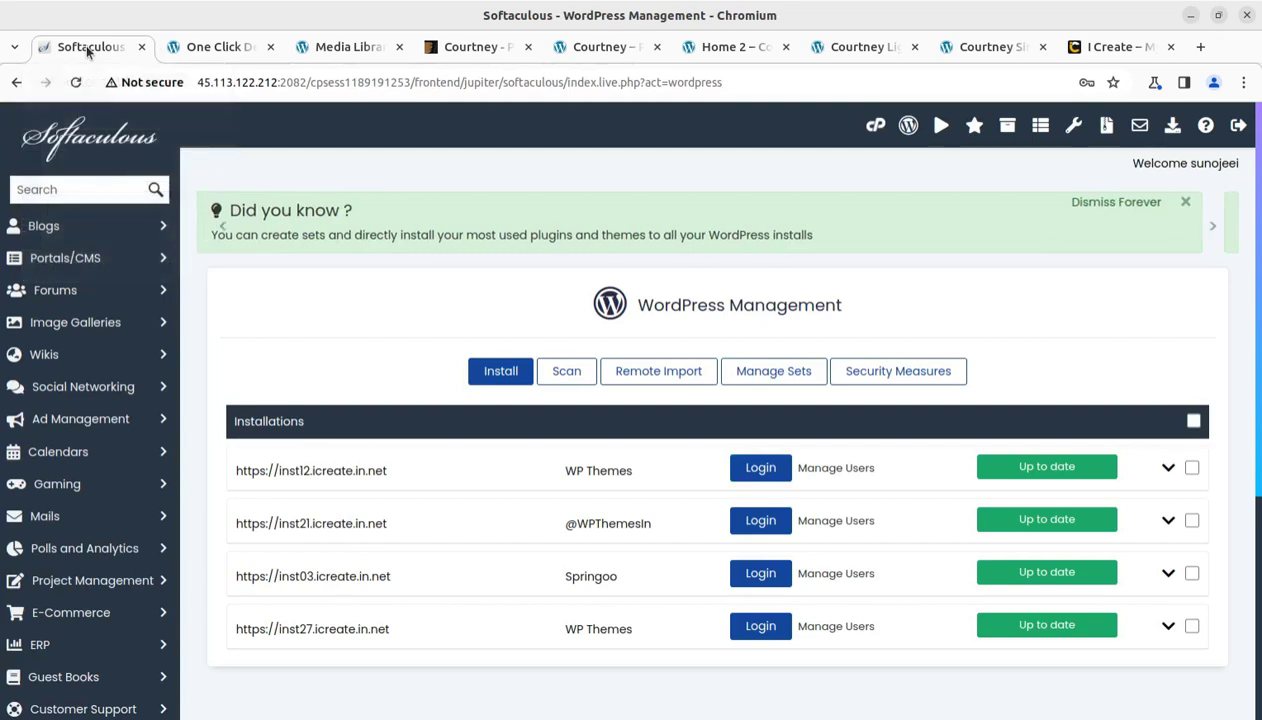
{"action": "left_click", "coordinate": [876, 128]}
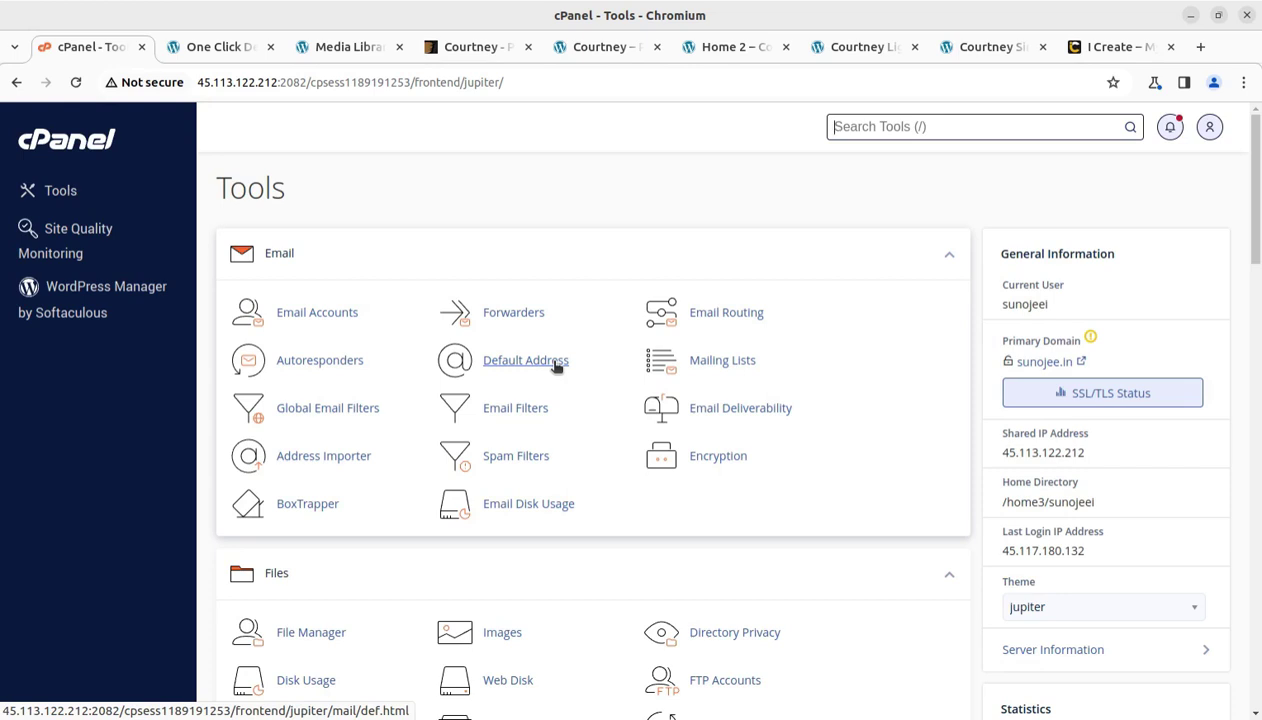
Return to the One Click Demo Import page and look through the Media Library's imported items again.
{"action": "left_click", "coordinate": [217, 50]}
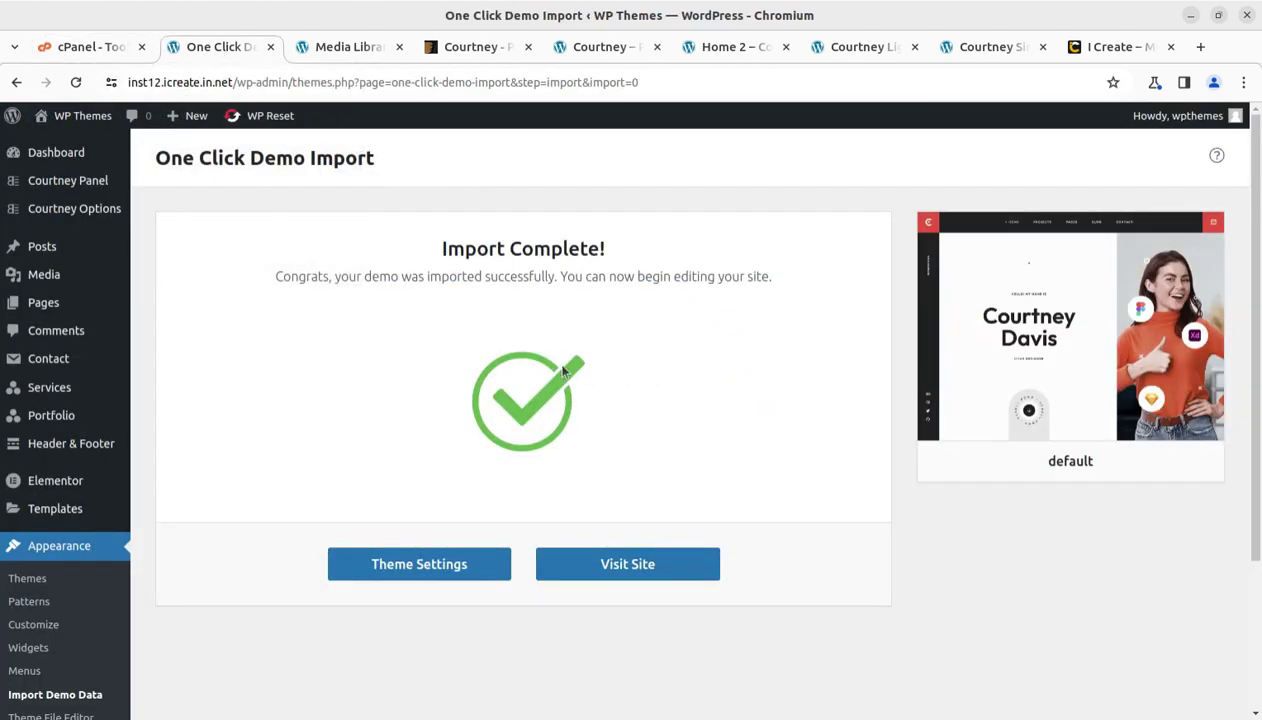
{"action": "left_click", "coordinate": [320, 50]}
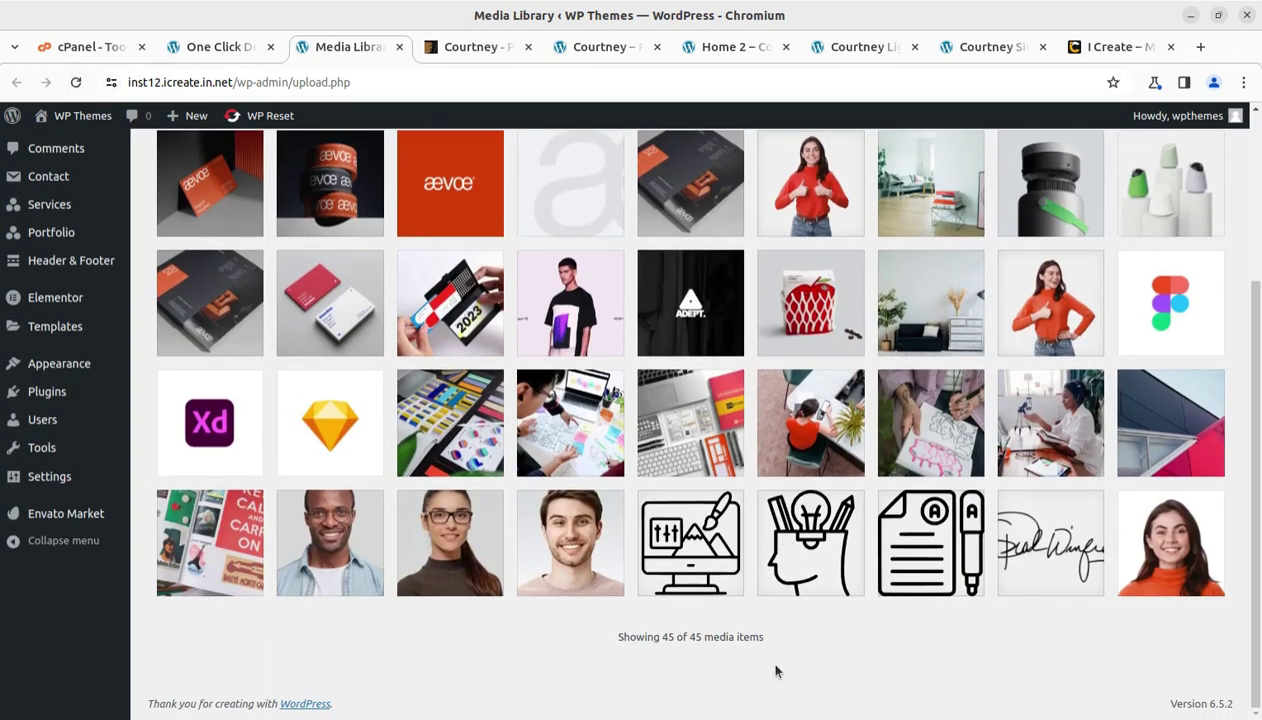
{"action": "scroll", "coordinate": [490, 566], "scroll_direction": "up", "scroll_amount": 3}
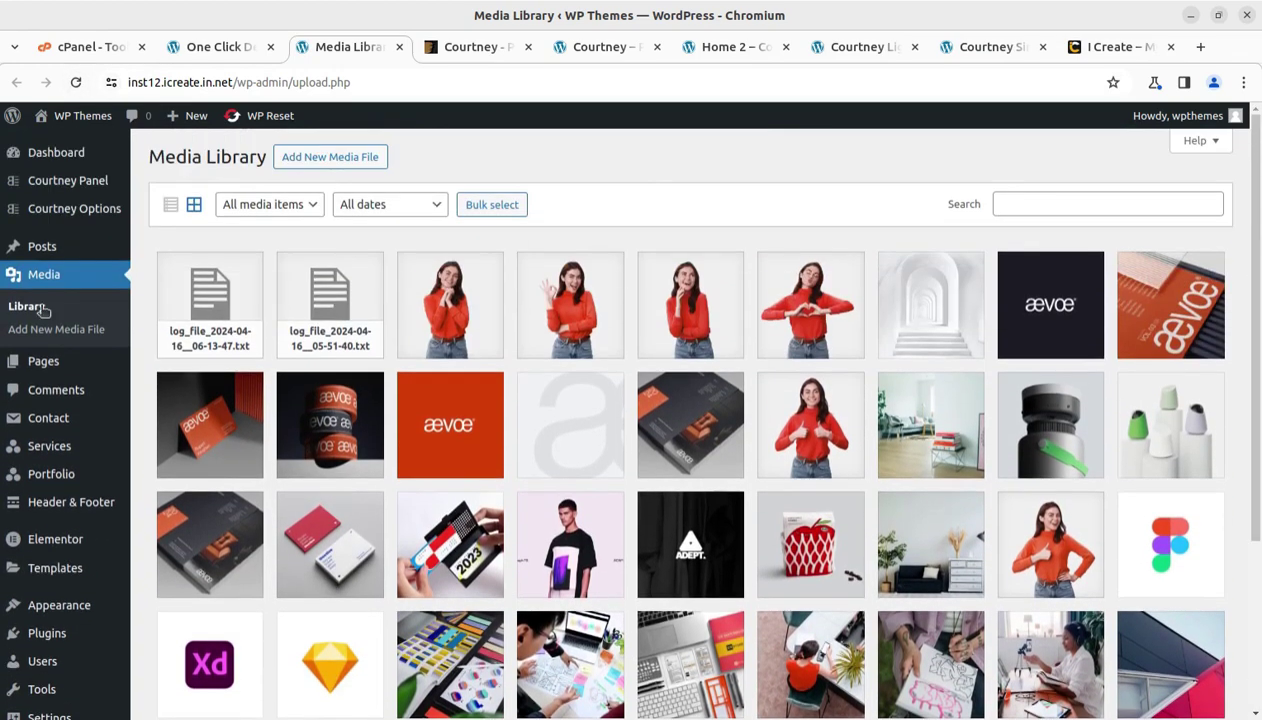
Open the list of all WordPress pages and look through the pages brought in by the demo import.
{"action": "mouse_move", "coordinate": [40, 362]}
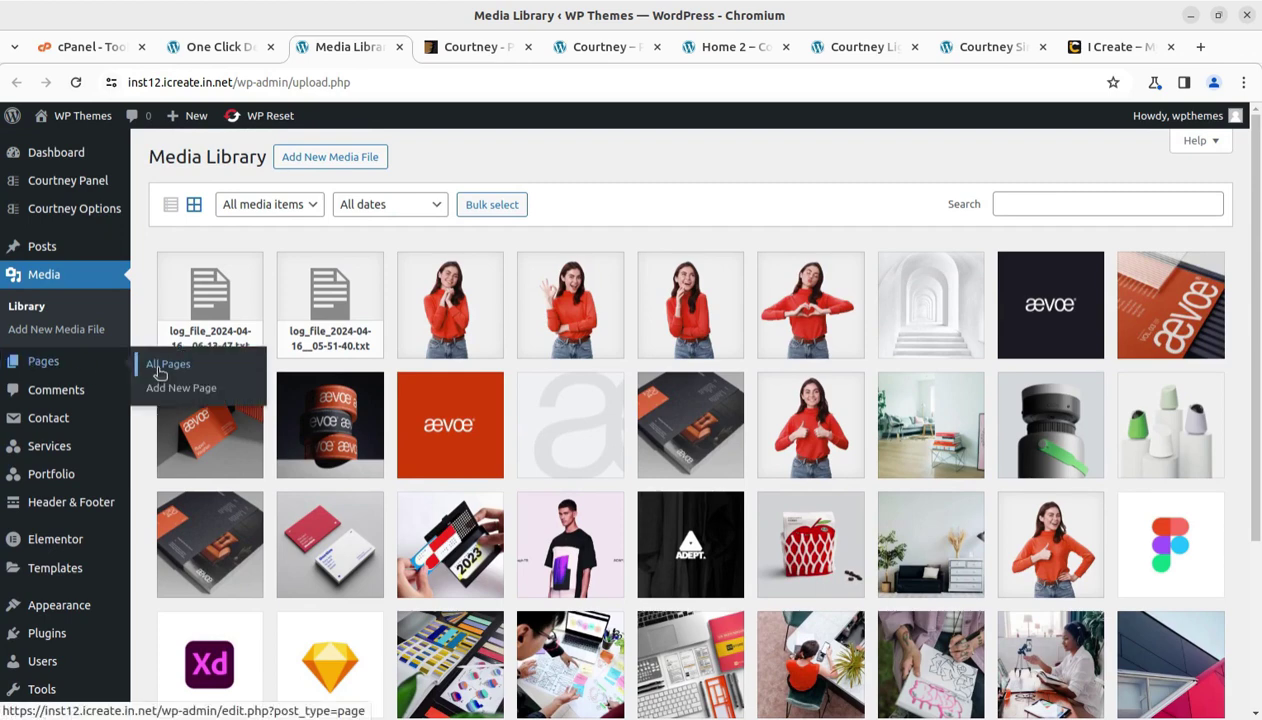
{"action": "left_click", "coordinate": [156, 374]}
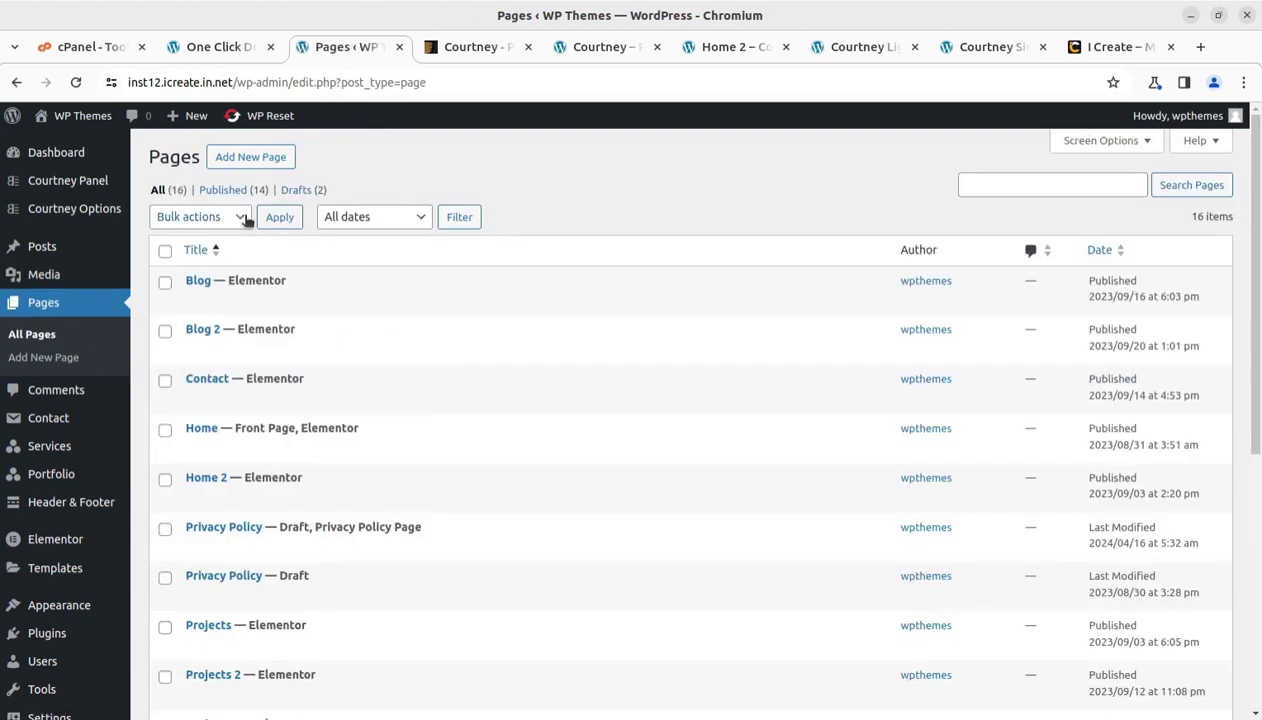
{"action": "scroll", "coordinate": [270, 455], "scroll_direction": "down", "scroll_amount": 5}
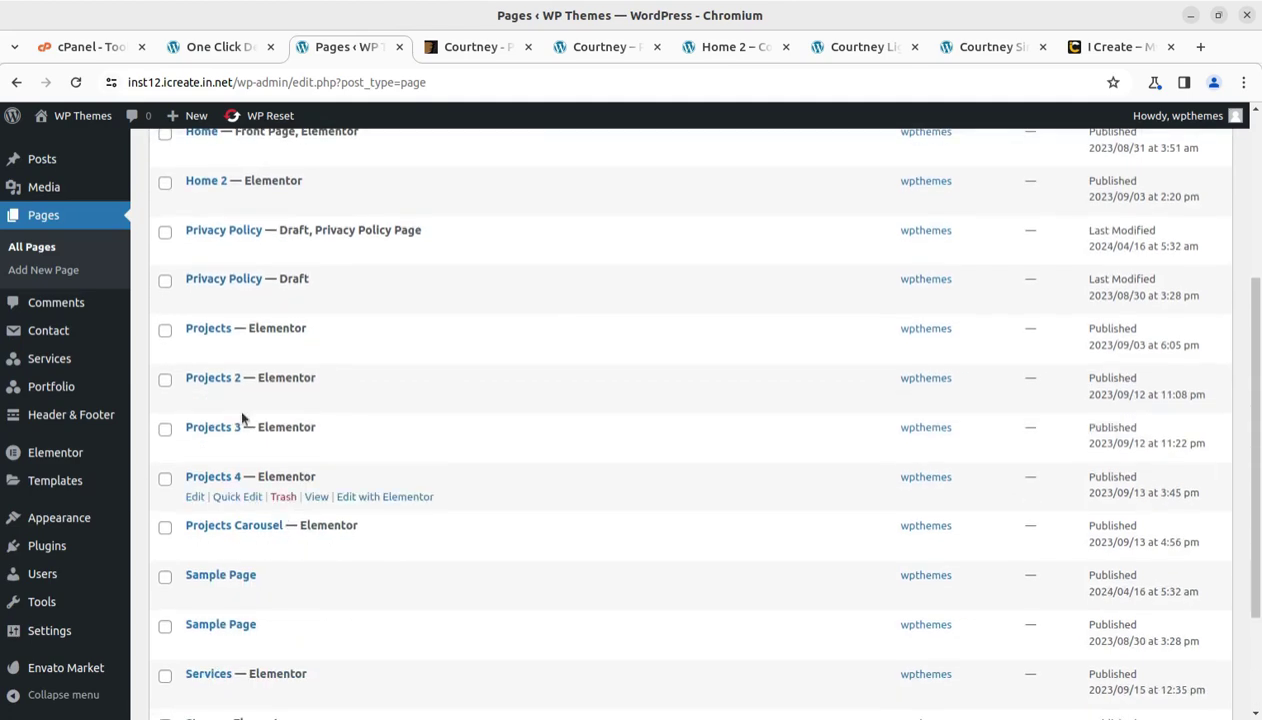
{"action": "scroll", "coordinate": [227, 505], "scroll_direction": "down", "scroll_amount": 3}
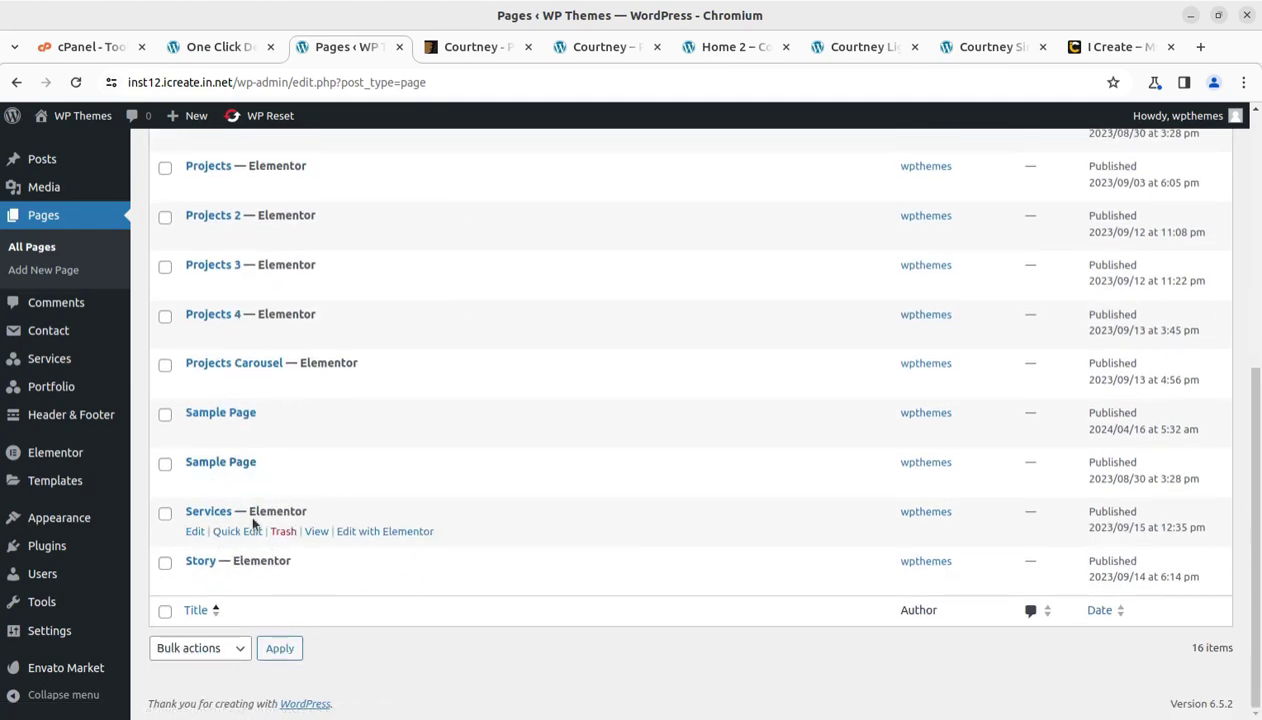
{"action": "scroll", "coordinate": [253, 523], "scroll_direction": "up", "scroll_amount": 7}
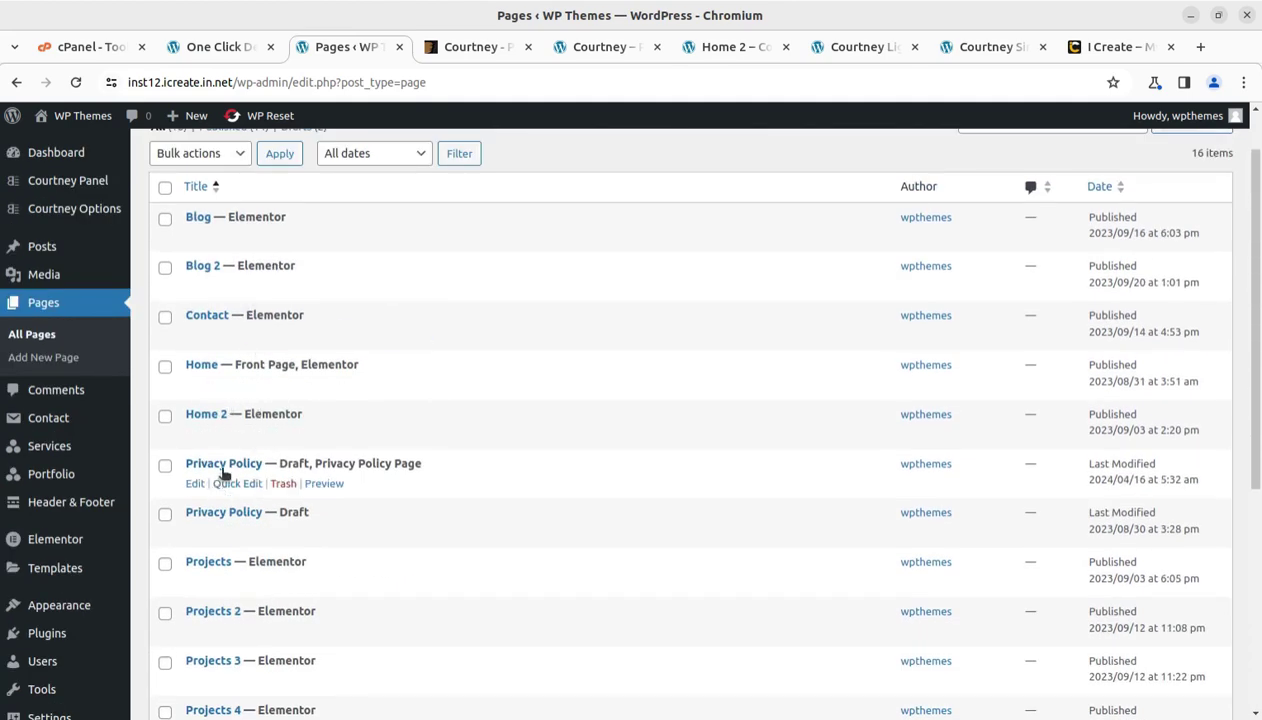
{"action": "scroll", "coordinate": [1175, 712], "scroll_direction": "down", "scroll_amount": 5}
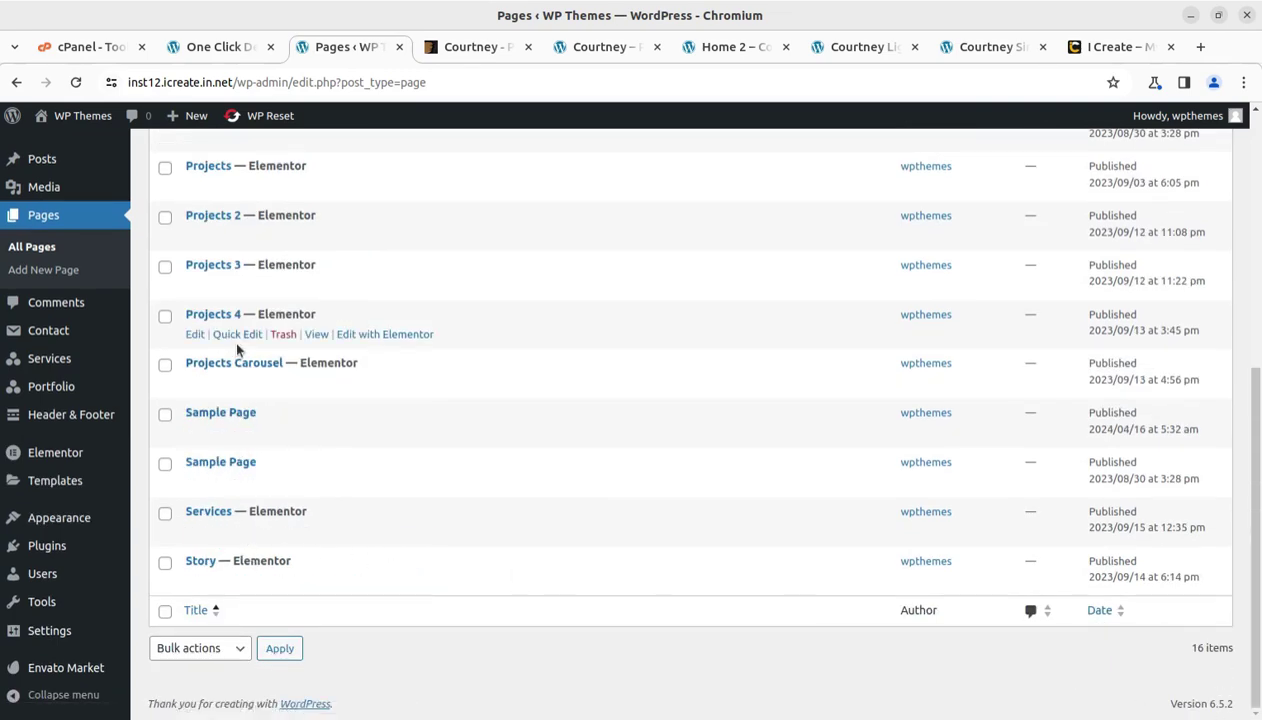
{"action": "scroll", "coordinate": [237, 348], "scroll_direction": "up", "scroll_amount": 3}
{"action": "scroll", "coordinate": [375, 366], "scroll_direction": "up", "scroll_amount": 3}
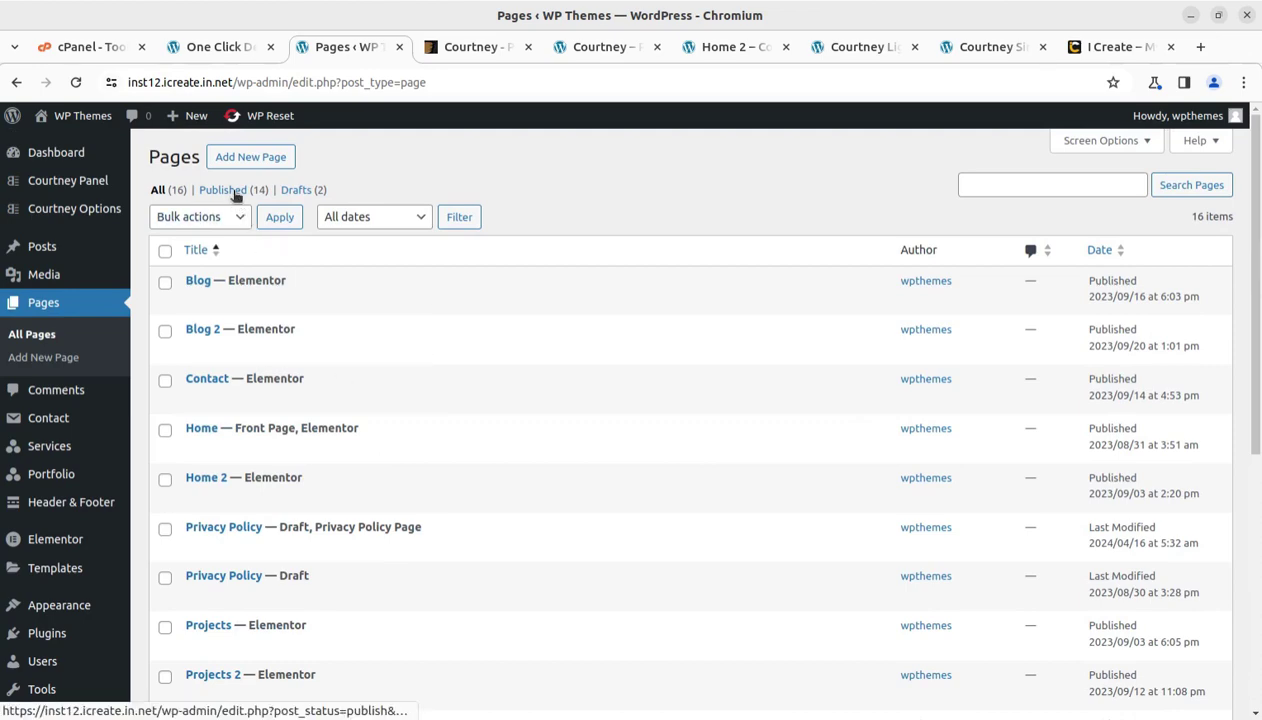
{"action": "scroll", "coordinate": [915, 436], "scroll_direction": "down", "scroll_amount": 5}
{"action": "scroll", "coordinate": [237, 167], "scroll_direction": "up", "scroll_amount": 3}
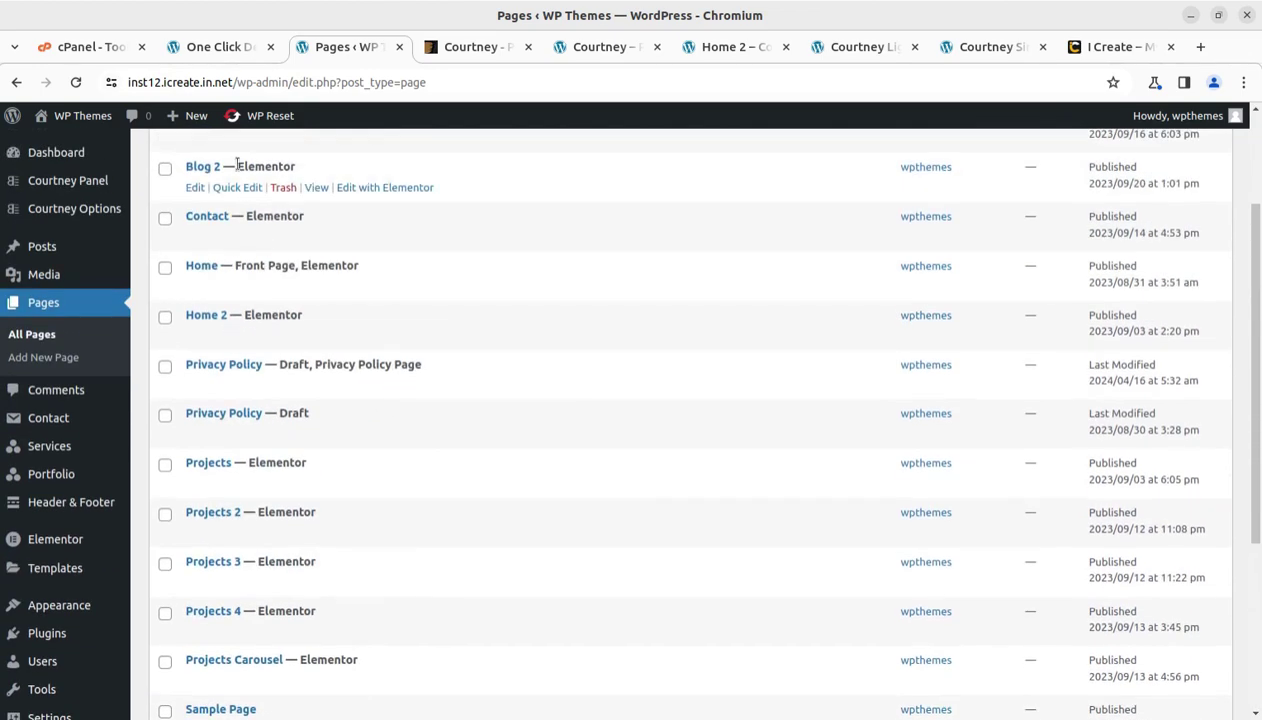
Open the WP Themes site's front end in a new tab and review the imported home page.
{"action": "middle_click", "coordinate": [42, 116]}
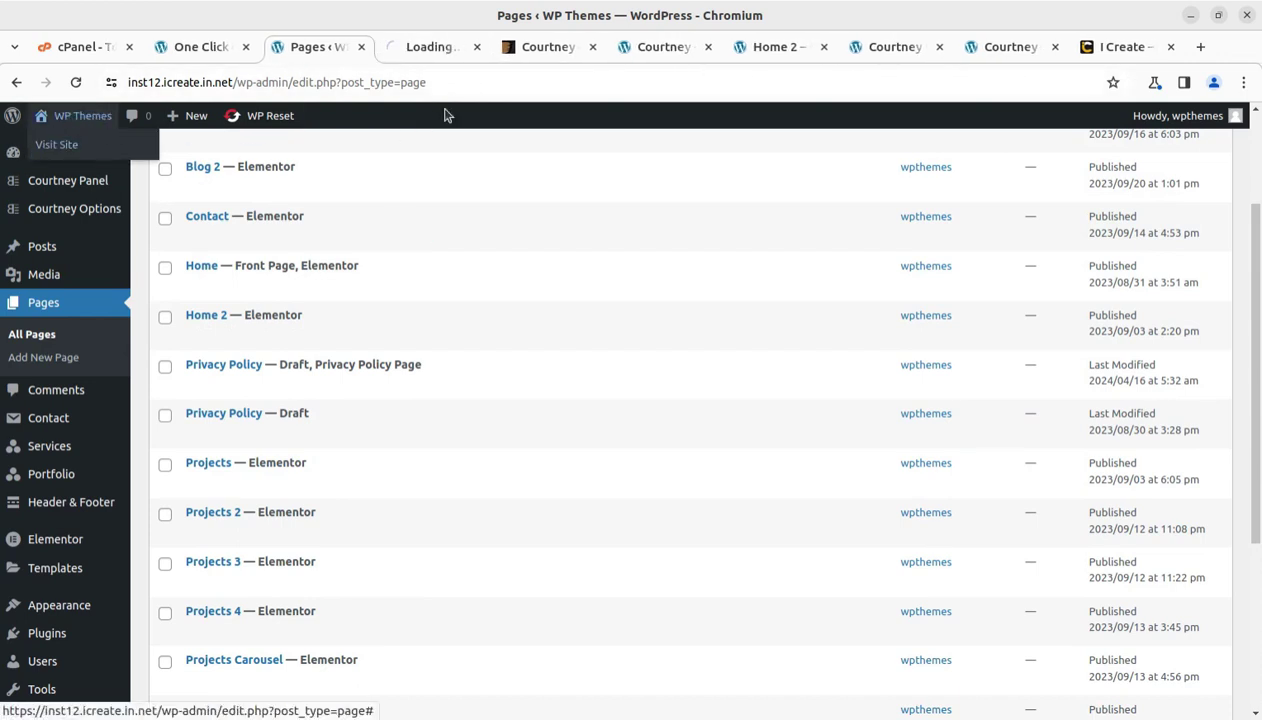
{"action": "left_click", "coordinate": [428, 46]}
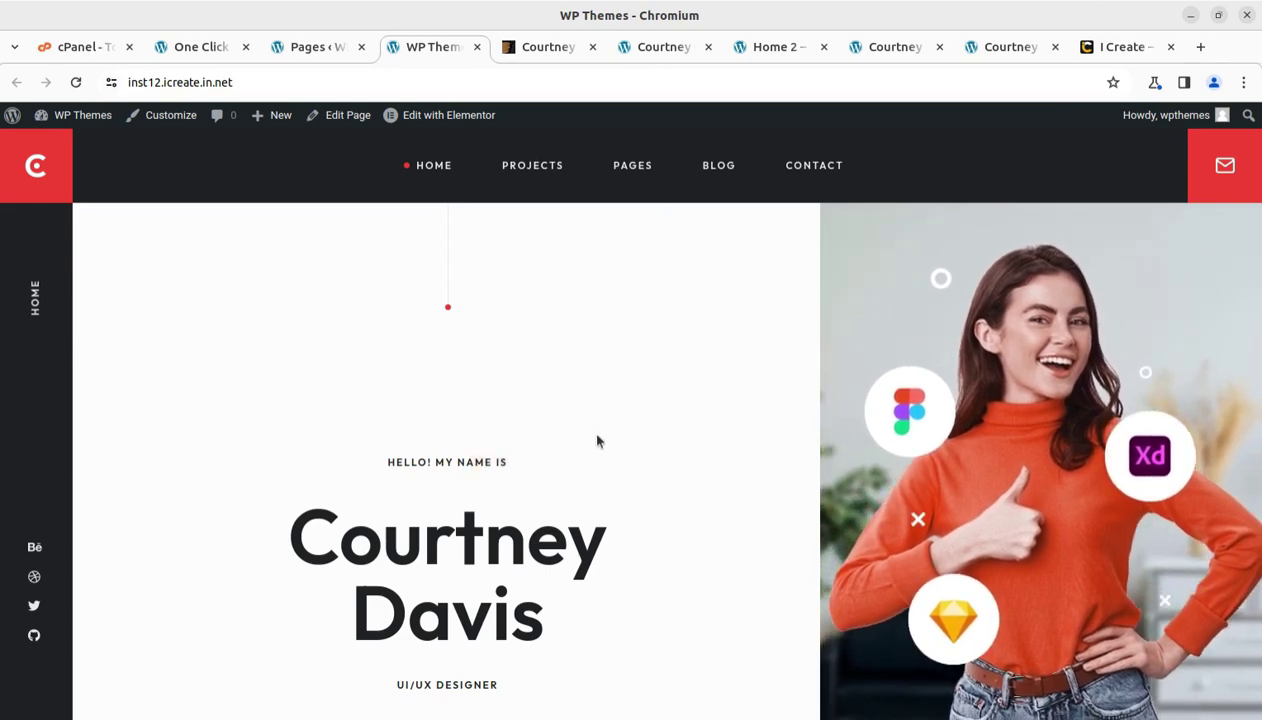
{"action": "scroll", "coordinate": [733, 388], "scroll_direction": "down", "scroll_amount": 5}
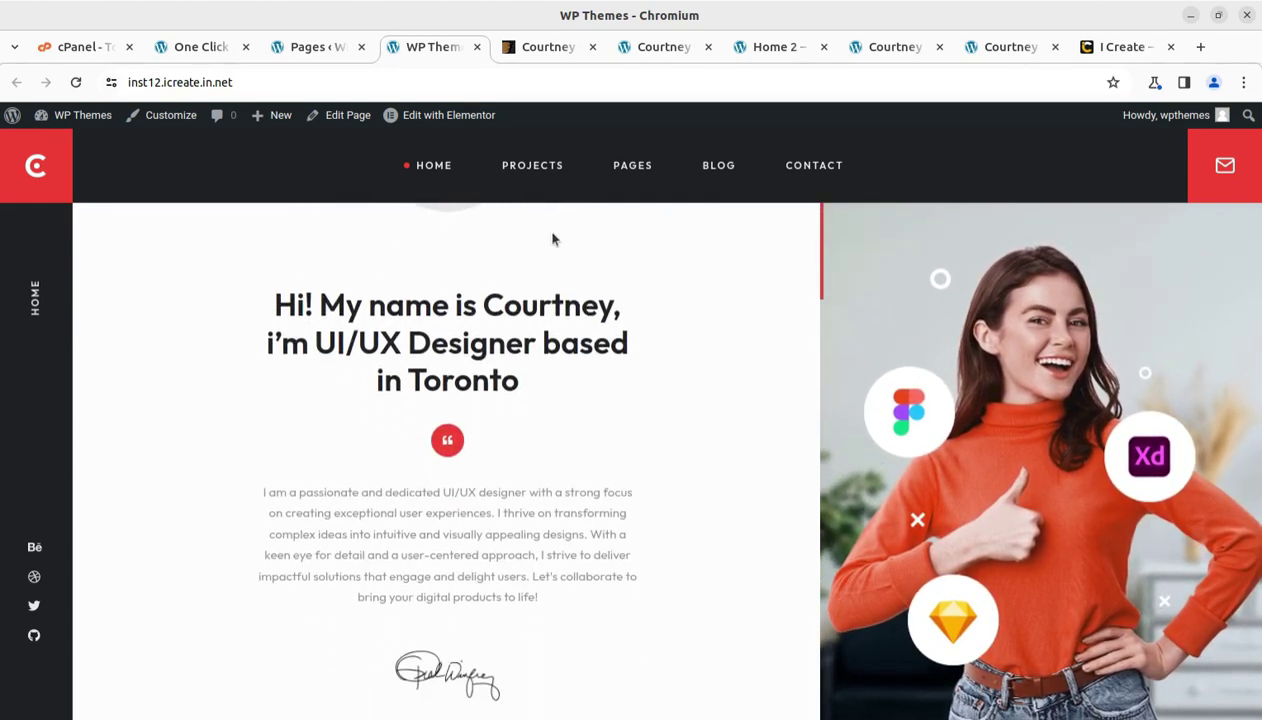
Open the imported site's Projects page, look over its first project and return to the home page.
{"action": "mouse_move", "coordinate": [533, 168]}
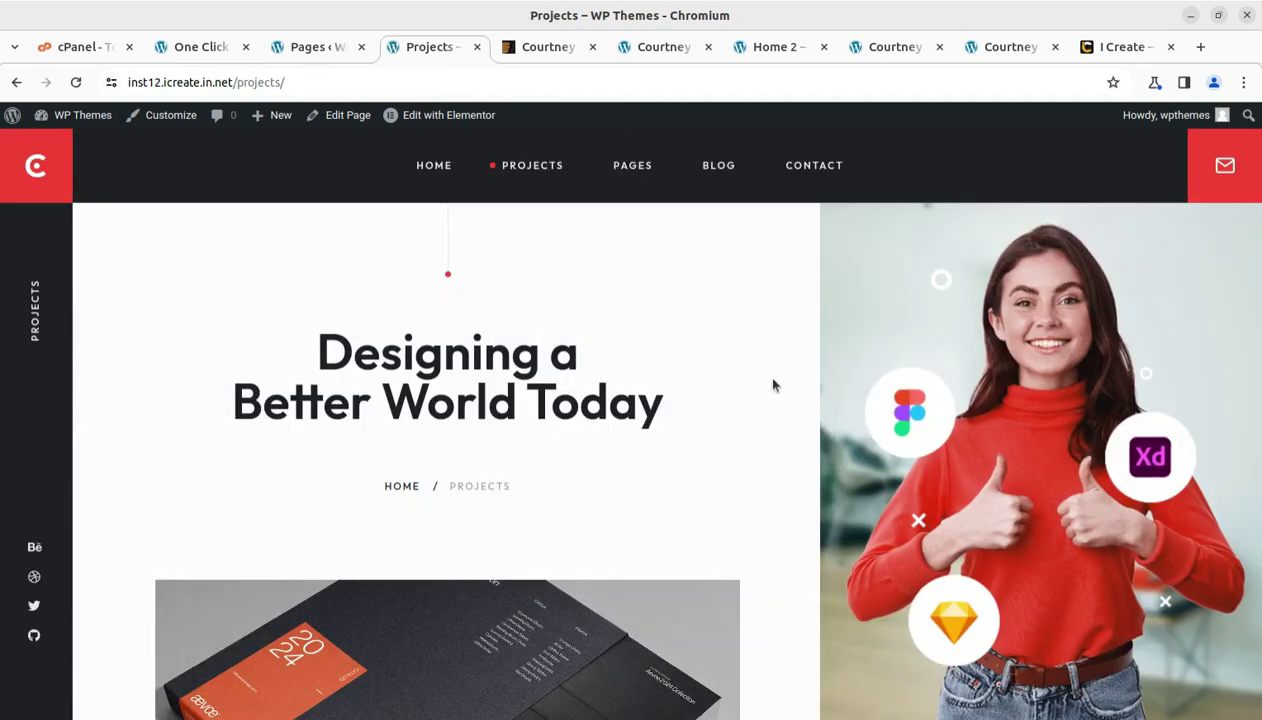
{"action": "mouse_move", "coordinate": [711, 191]}
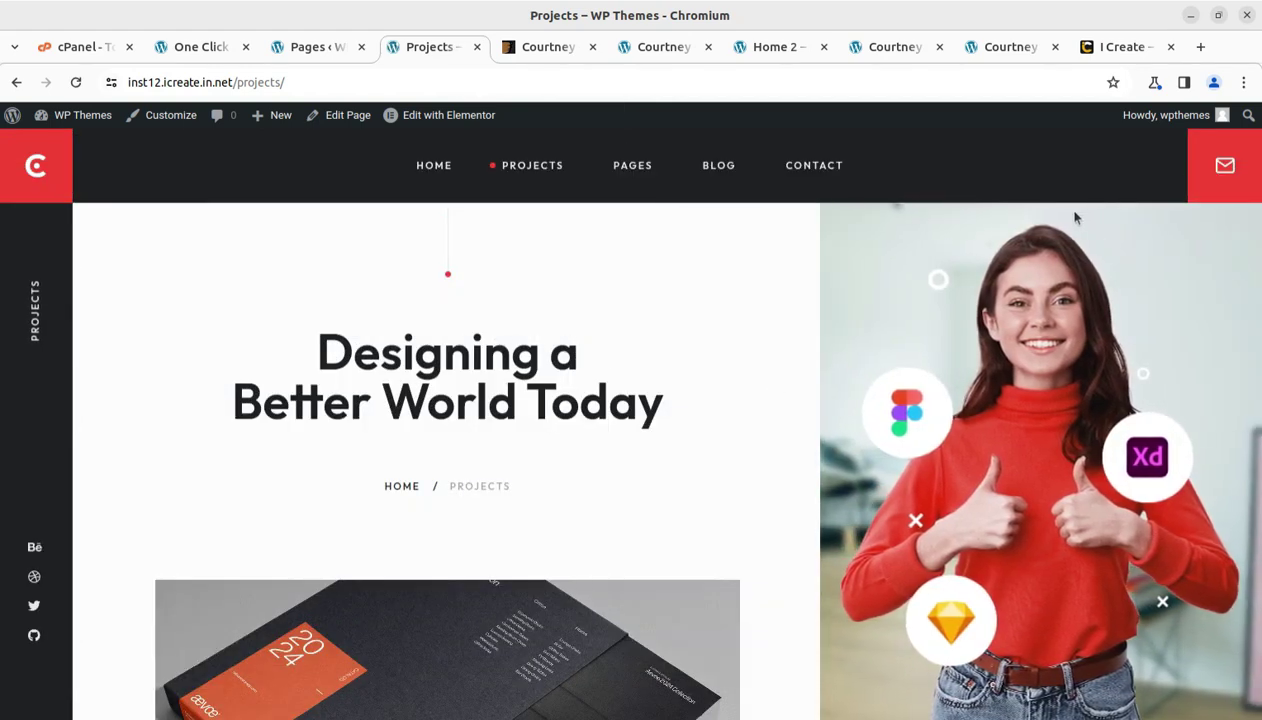
{"action": "scroll", "coordinate": [620, 357], "scroll_direction": "down", "scroll_amount": 3}
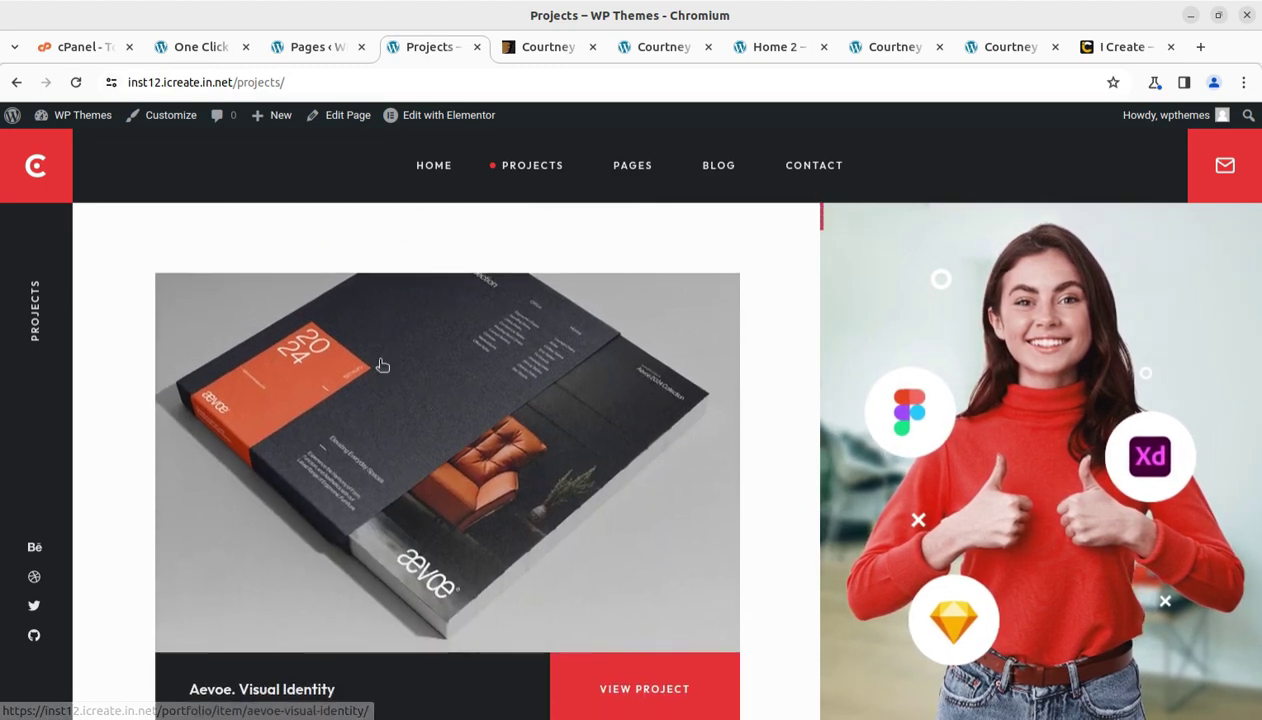
{"action": "left_click", "coordinate": [45, 170]}
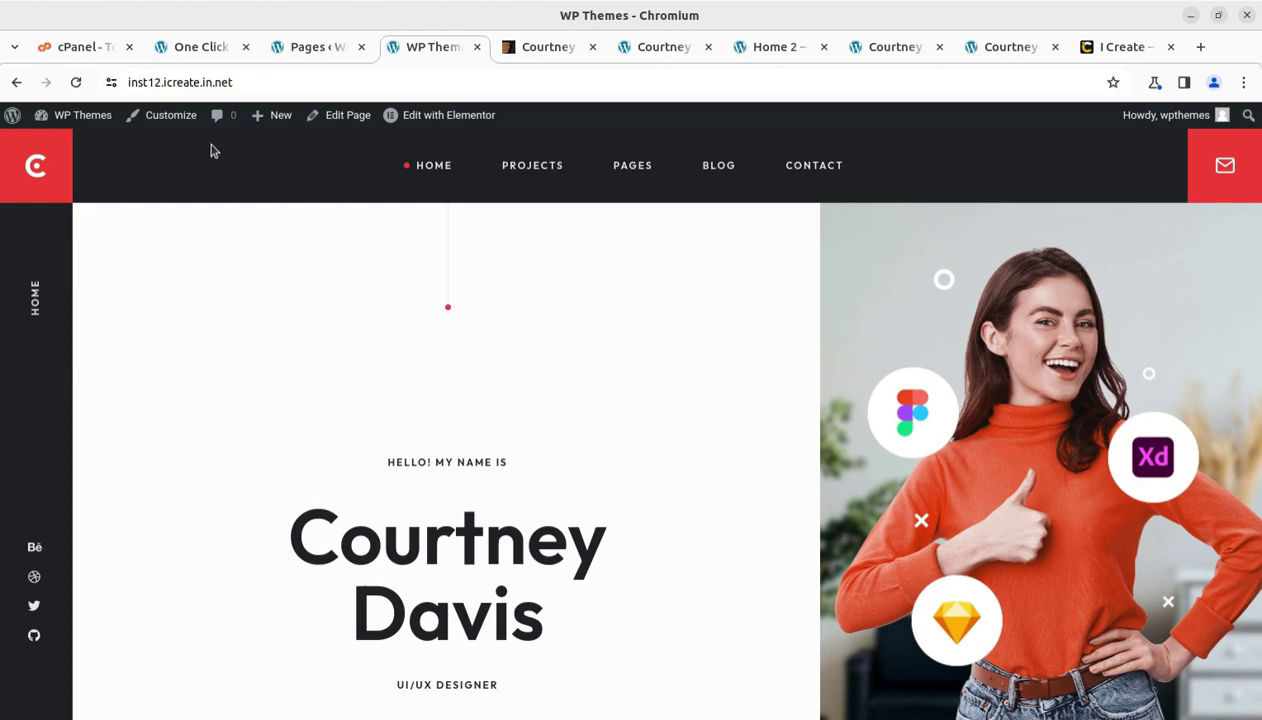
View the Courtney theme's ThemeForest page, switch to the i-Create website and show its i-Connect options.
{"action": "left_click", "coordinate": [540, 47]}
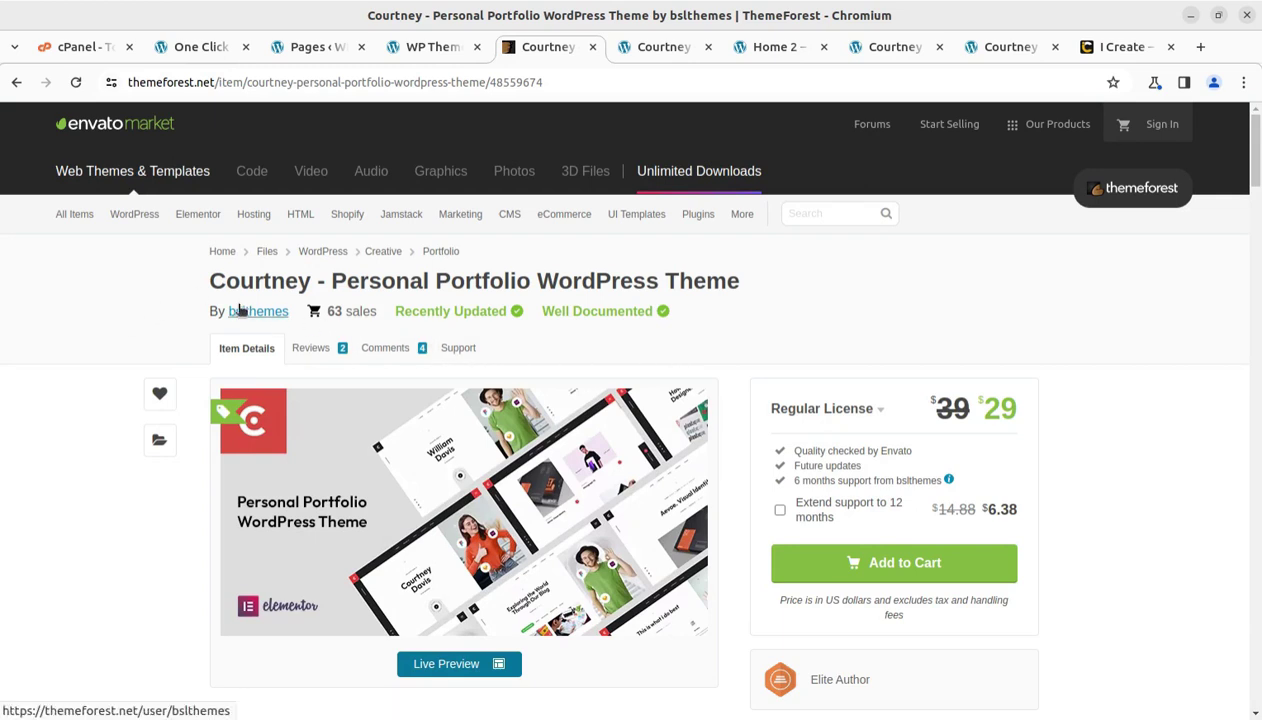
{"action": "left_click", "coordinate": [1108, 47]}
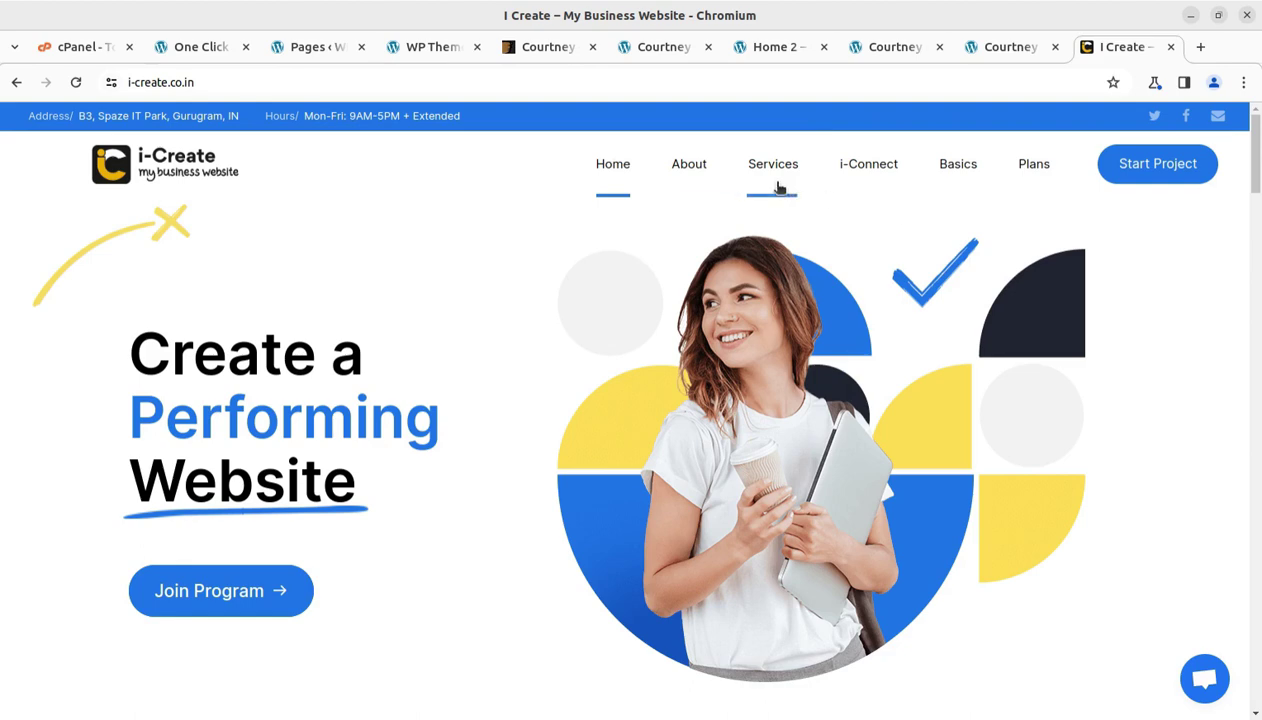
{"action": "mouse_move", "coordinate": [890, 186]}
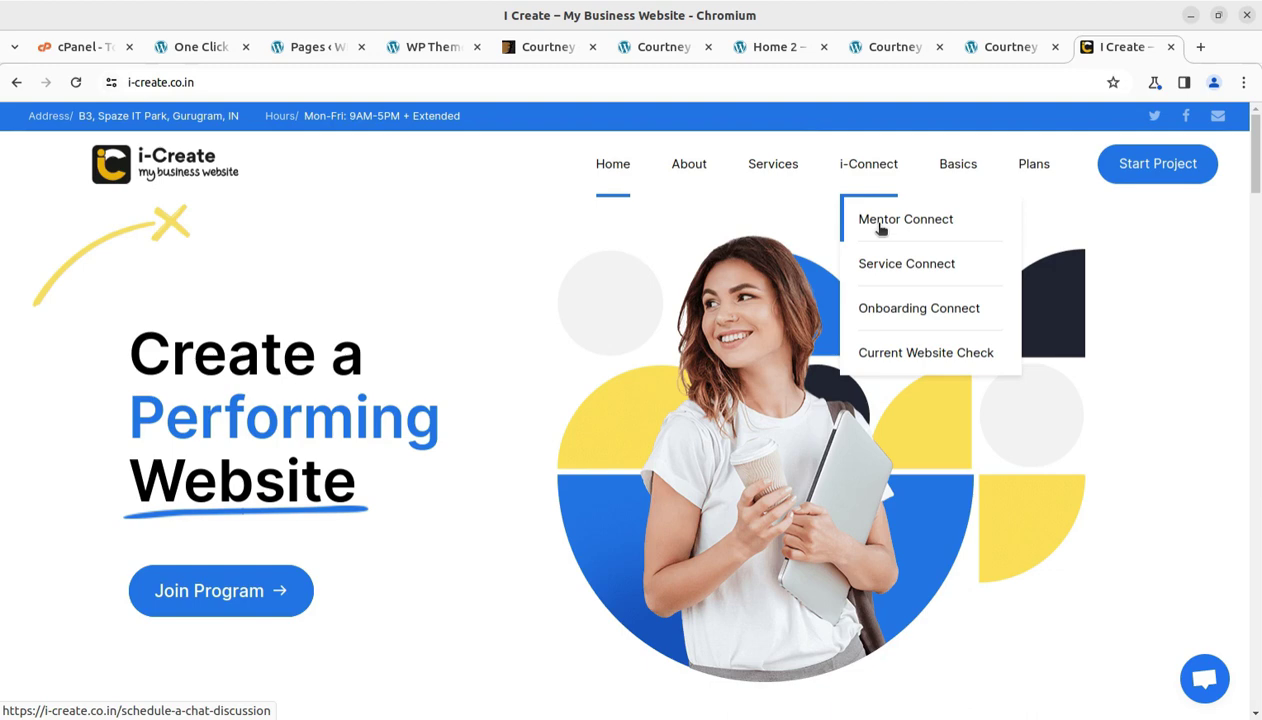
Return to the WordPress dashboard, show the Courtney Panel's Demo Content page and open its demo installer to view the import option.
{"action": "left_click", "coordinate": [210, 48]}
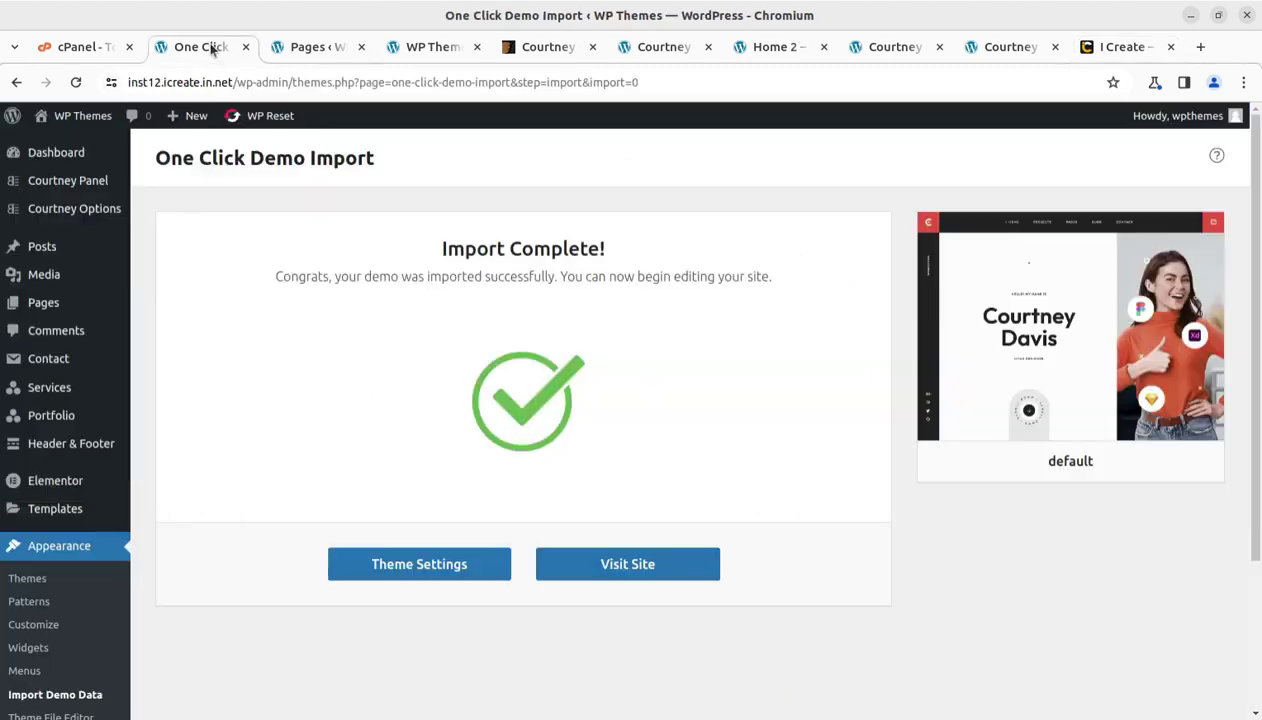
{"action": "left_click", "coordinate": [62, 158]}
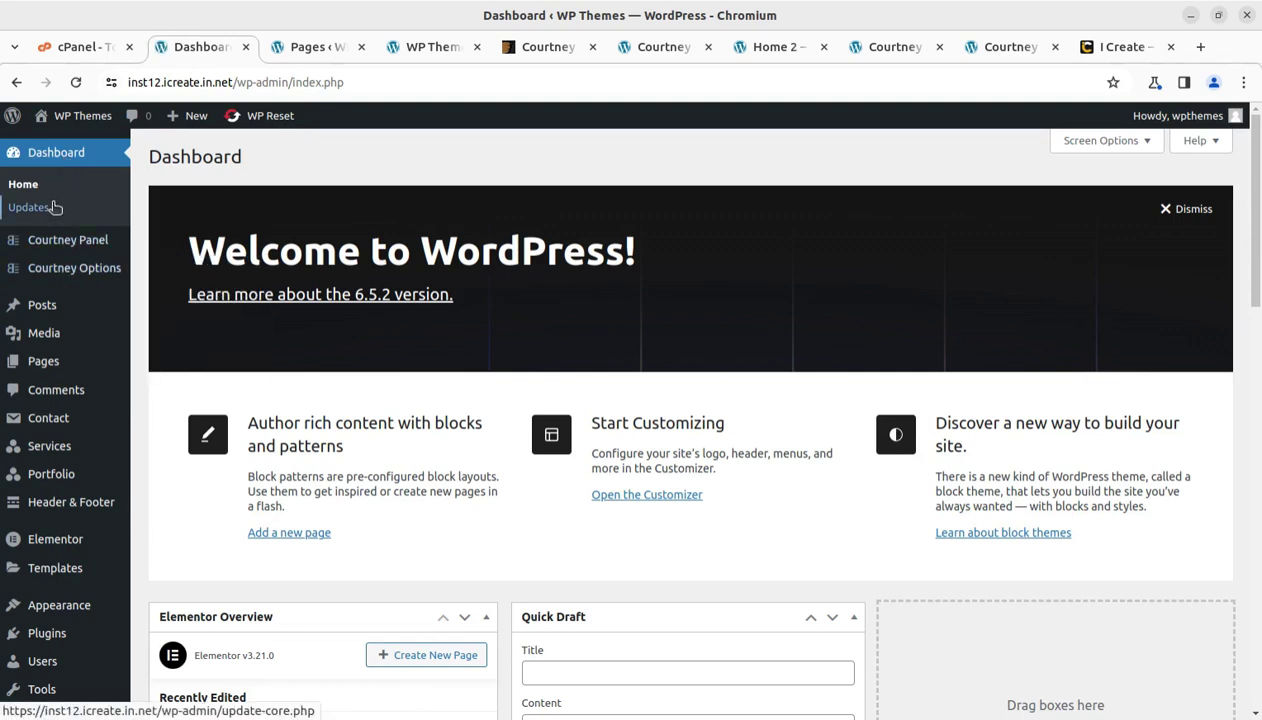
{"action": "mouse_move", "coordinate": [71, 252]}
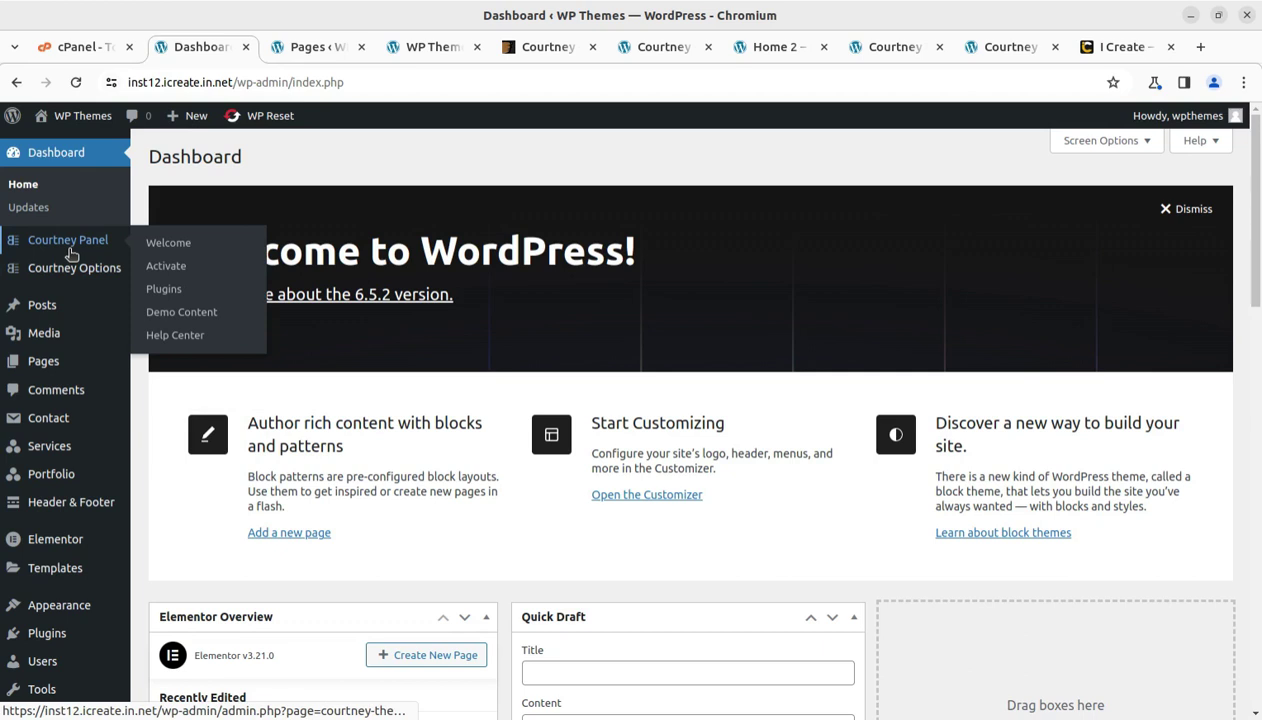
{"action": "left_click", "coordinate": [182, 313]}
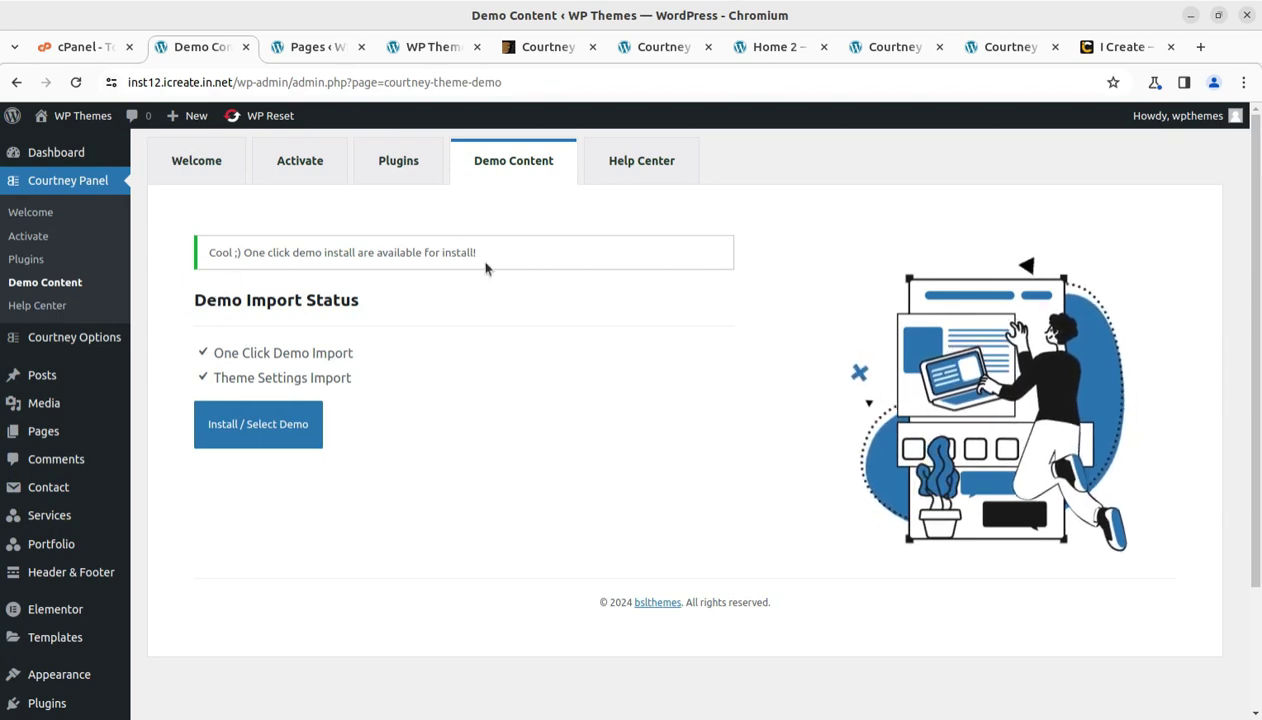
{"action": "left_click", "coordinate": [252, 438]}
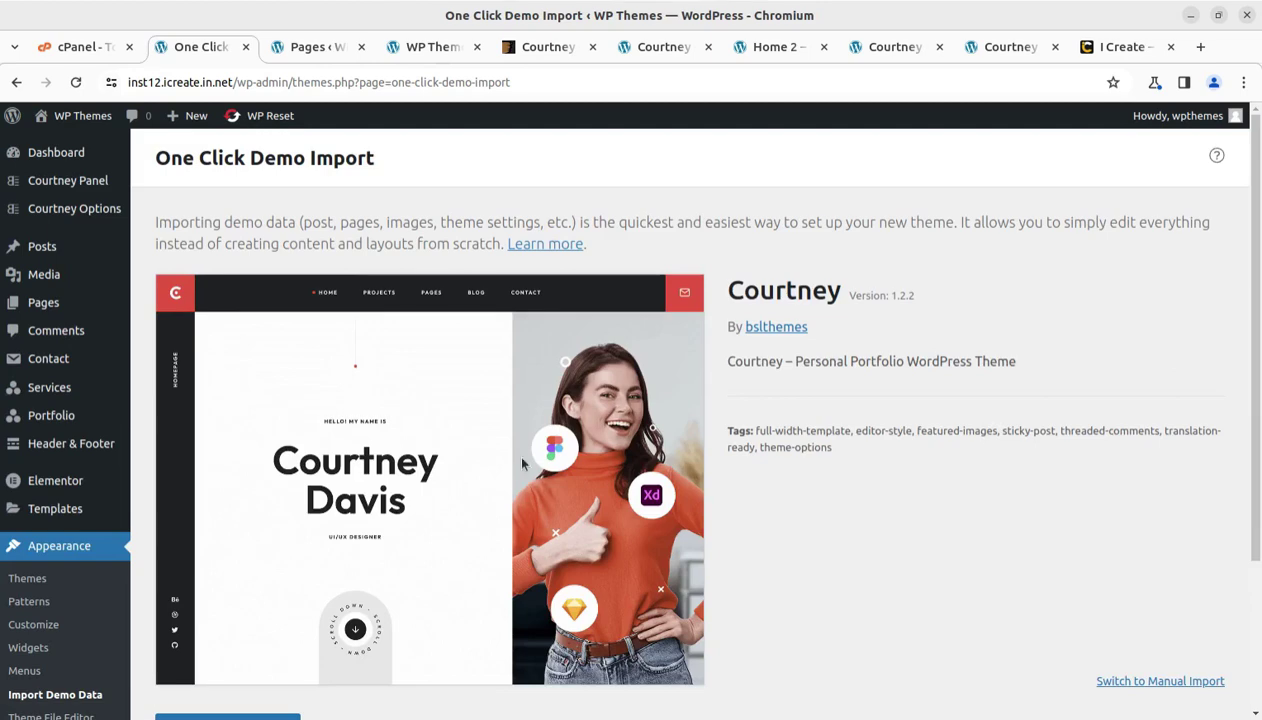
{"action": "scroll", "coordinate": [373, 460], "scroll_direction": "down", "scroll_amount": 4}
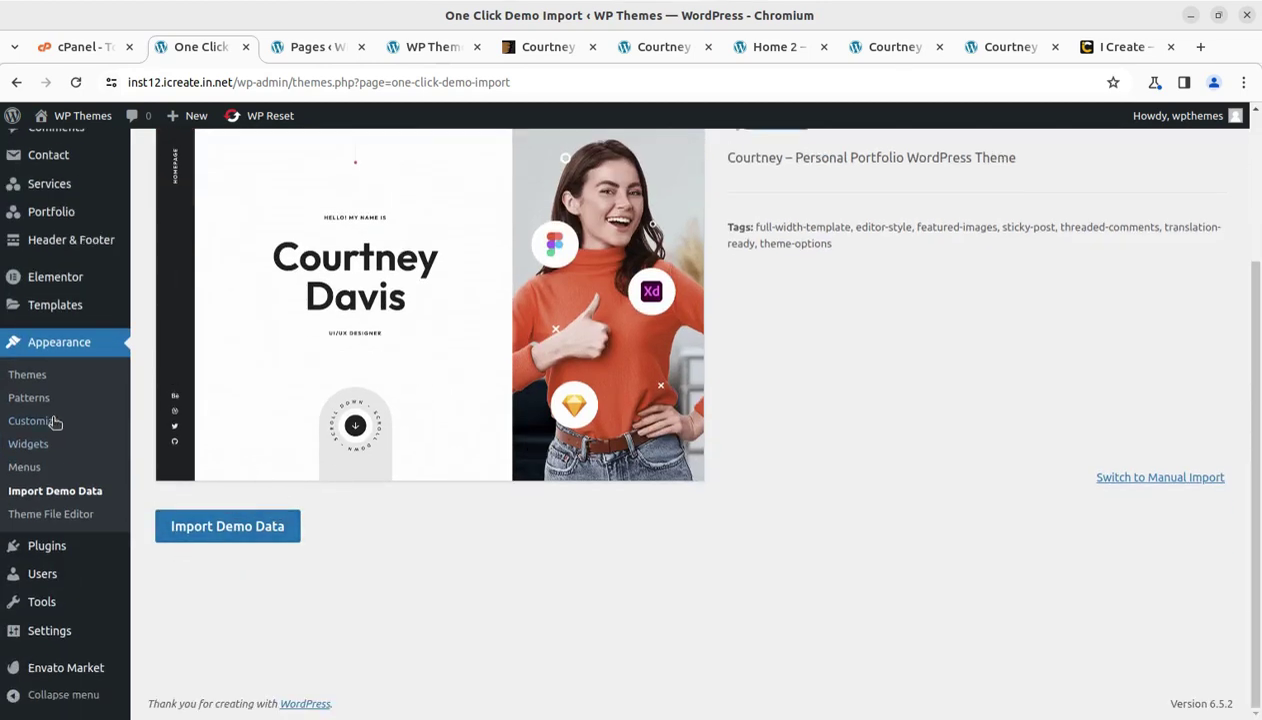
{"action": "scroll", "coordinate": [68, 342], "scroll_direction": "up", "scroll_amount": 2}
{"action": "scroll", "coordinate": [68, 342], "scroll_direction": "up", "scroll_amount": 2}
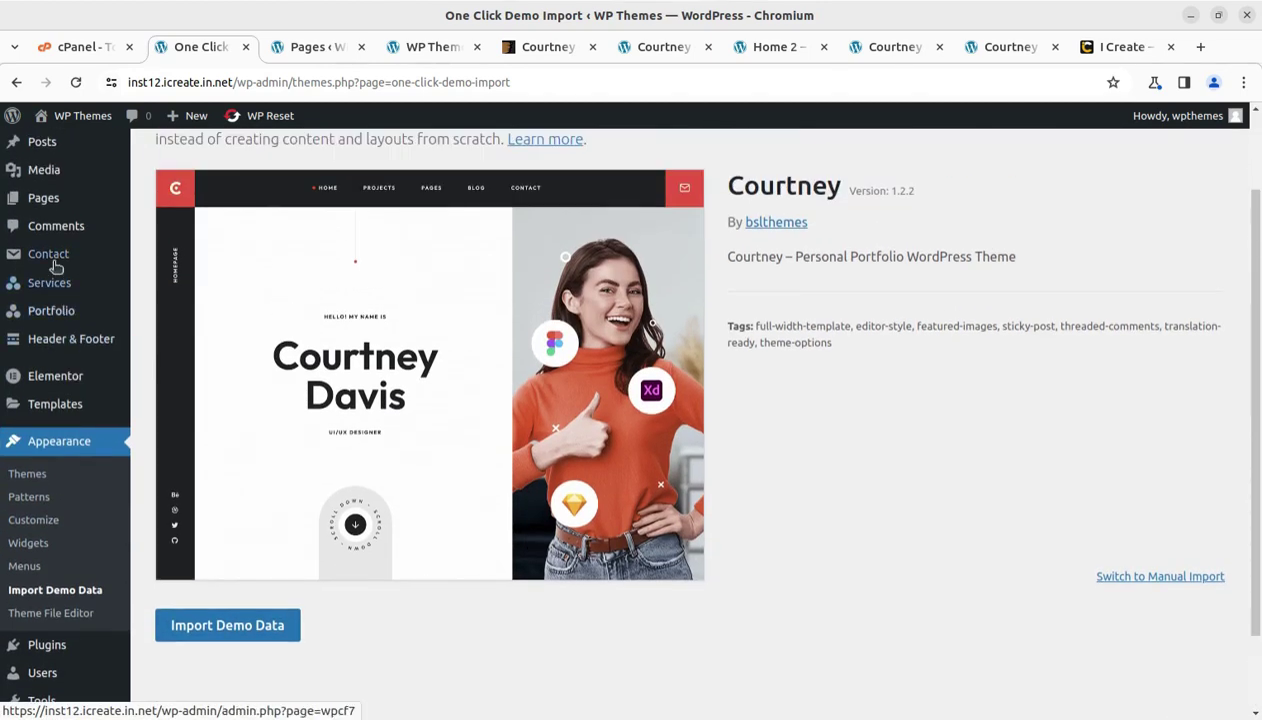
Open the Branding service in Elementor from the Services list, inspect its section description and return to the list.
{"action": "left_click", "coordinate": [55, 288]}
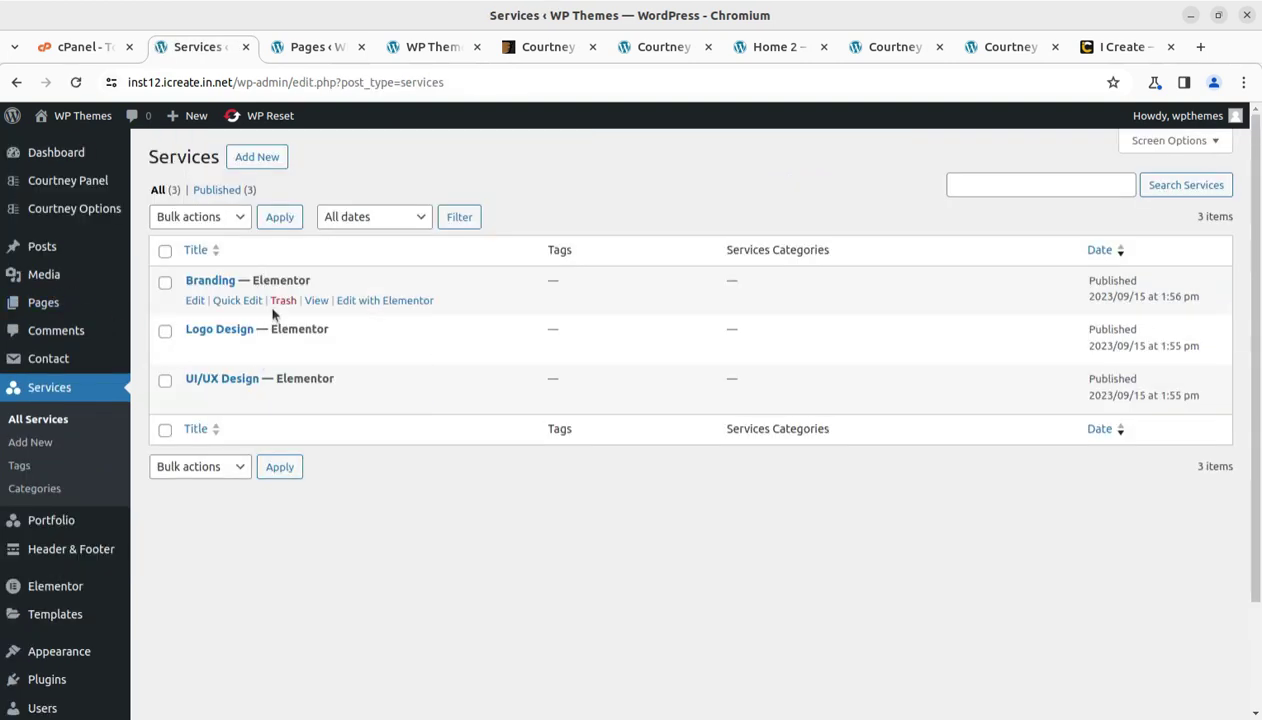
{"action": "left_click", "coordinate": [400, 301]}
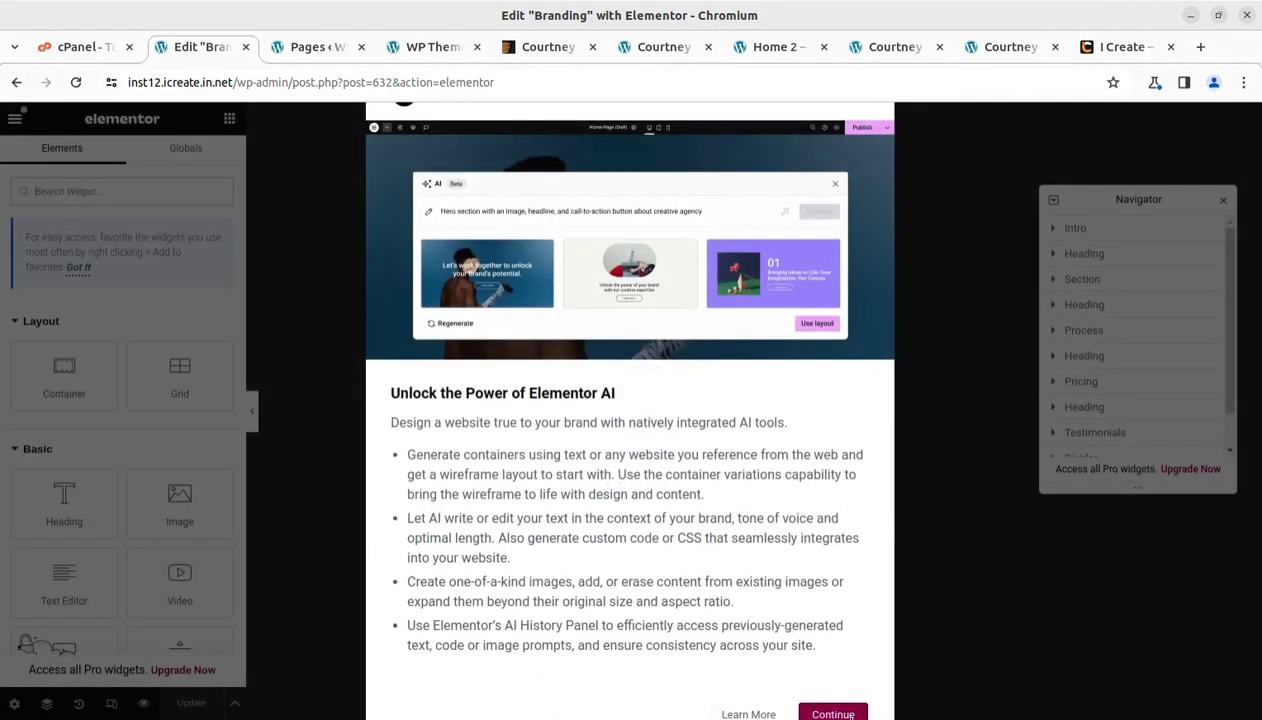
{"action": "left_click", "coordinate": [833, 714]}
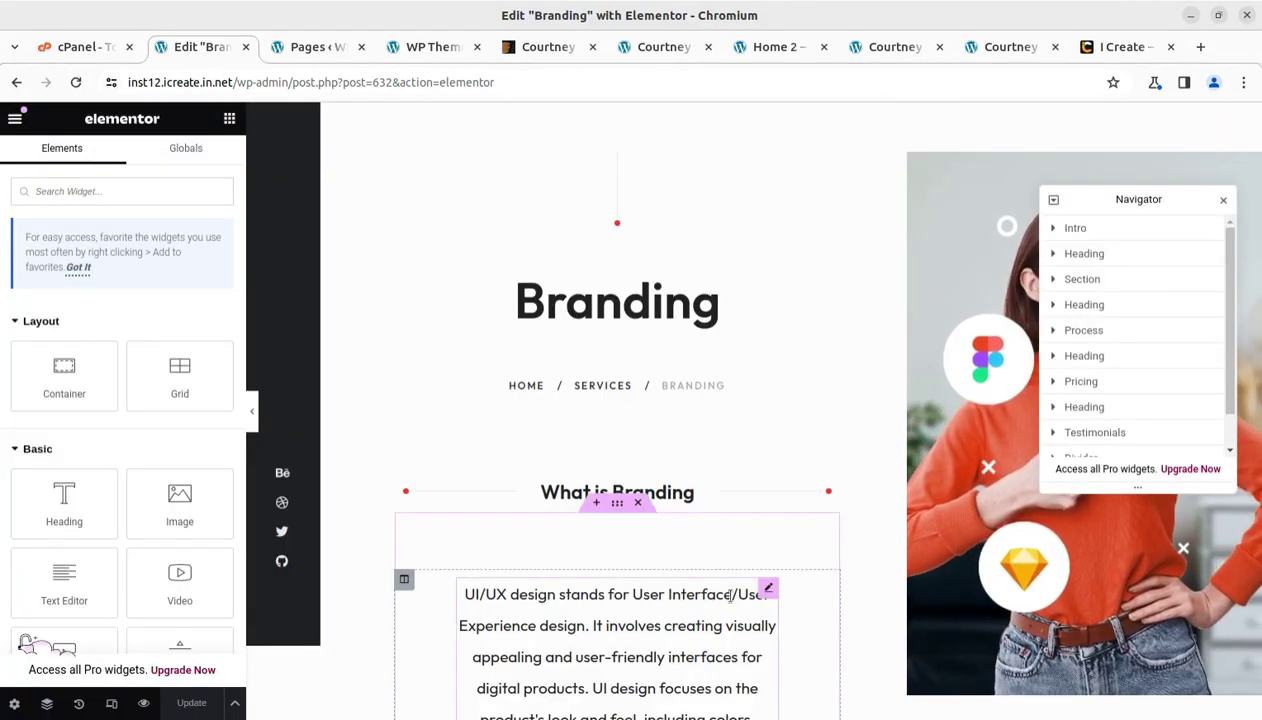
{"action": "left_click", "coordinate": [768, 590]}
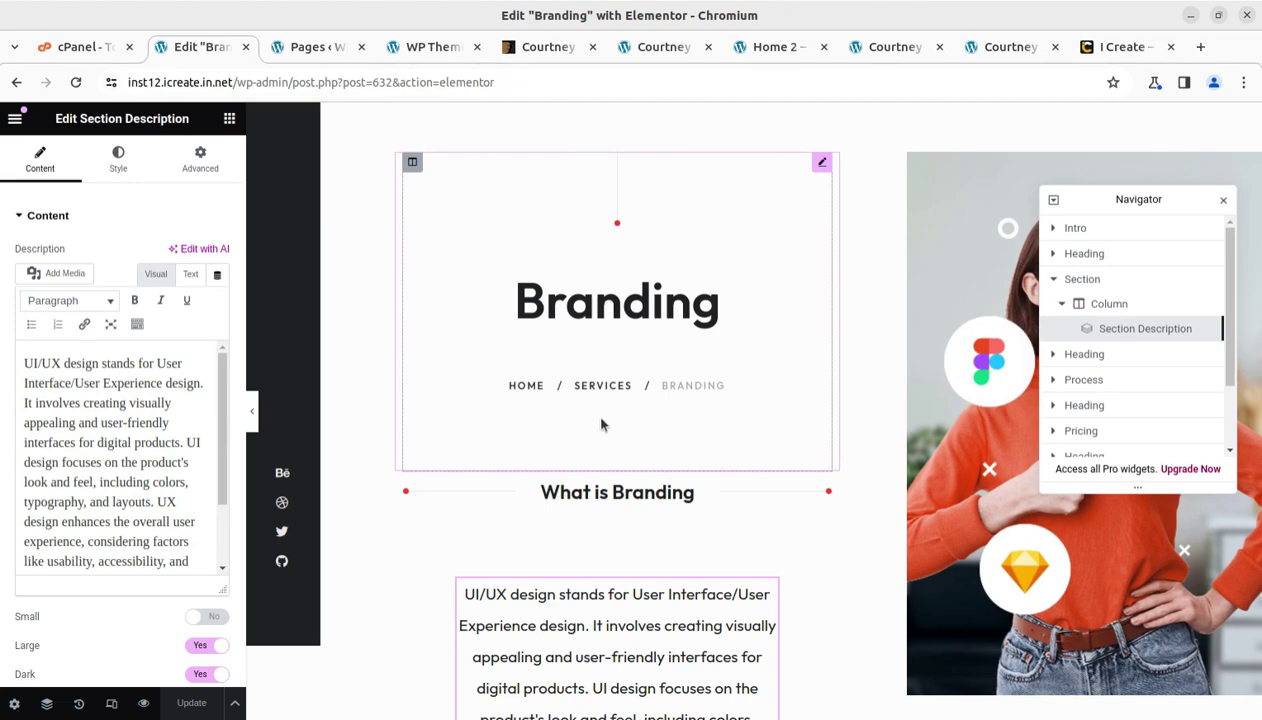
{"action": "scroll", "coordinate": [593, 411], "scroll_direction": "down", "scroll_amount": 5}
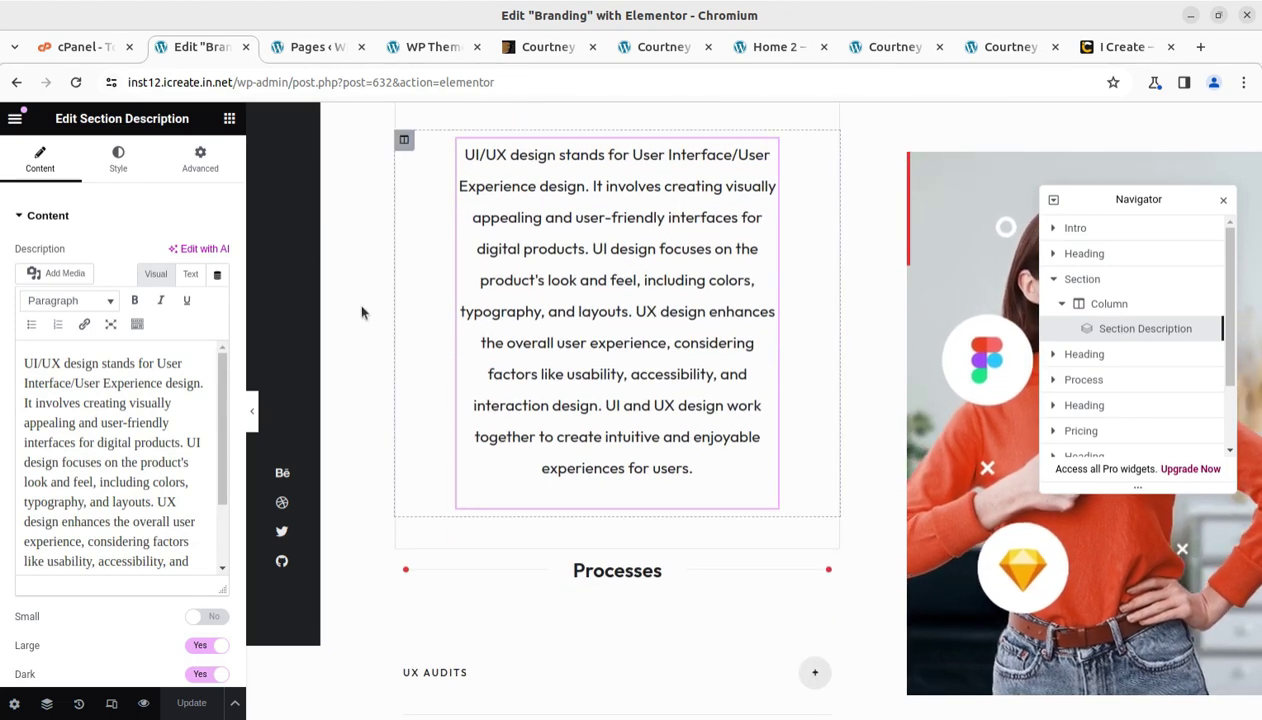
{"action": "left_click", "coordinate": [16, 85]}
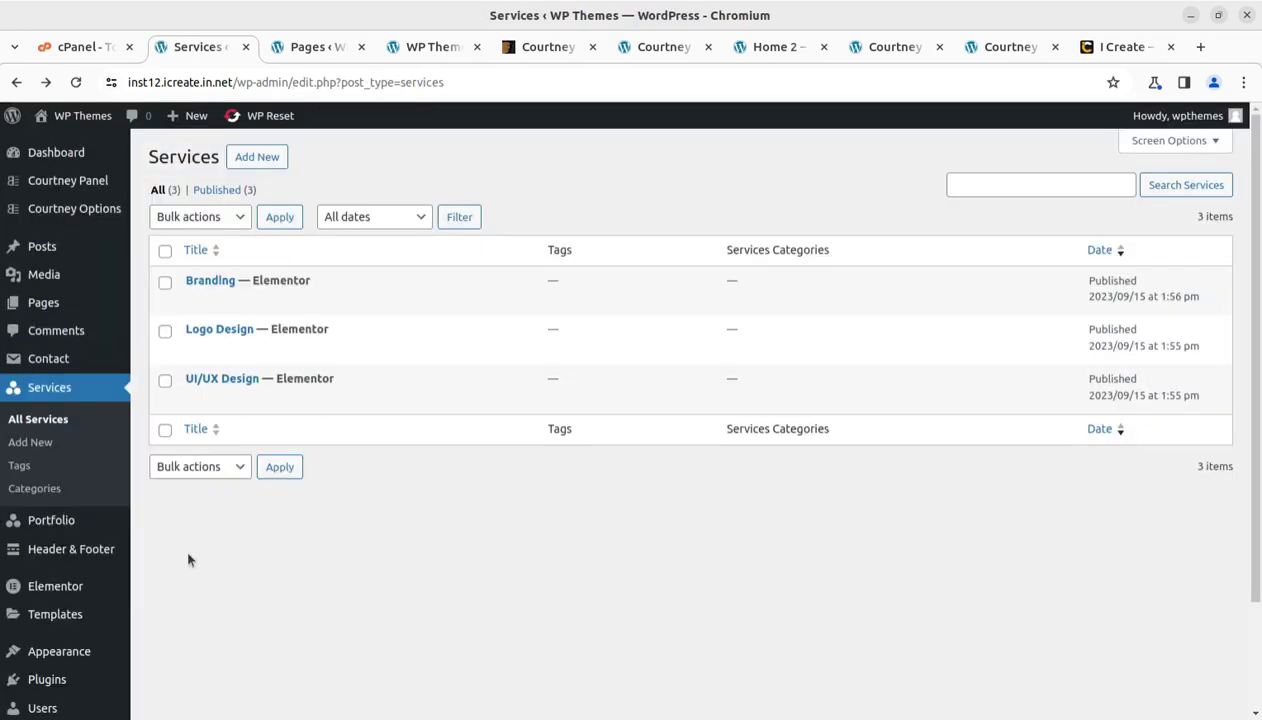
Open the list of all portfolio projects and look through the imported entries.
{"action": "mouse_move", "coordinate": [48, 524]}
{"action": "left_click", "coordinate": [162, 527]}
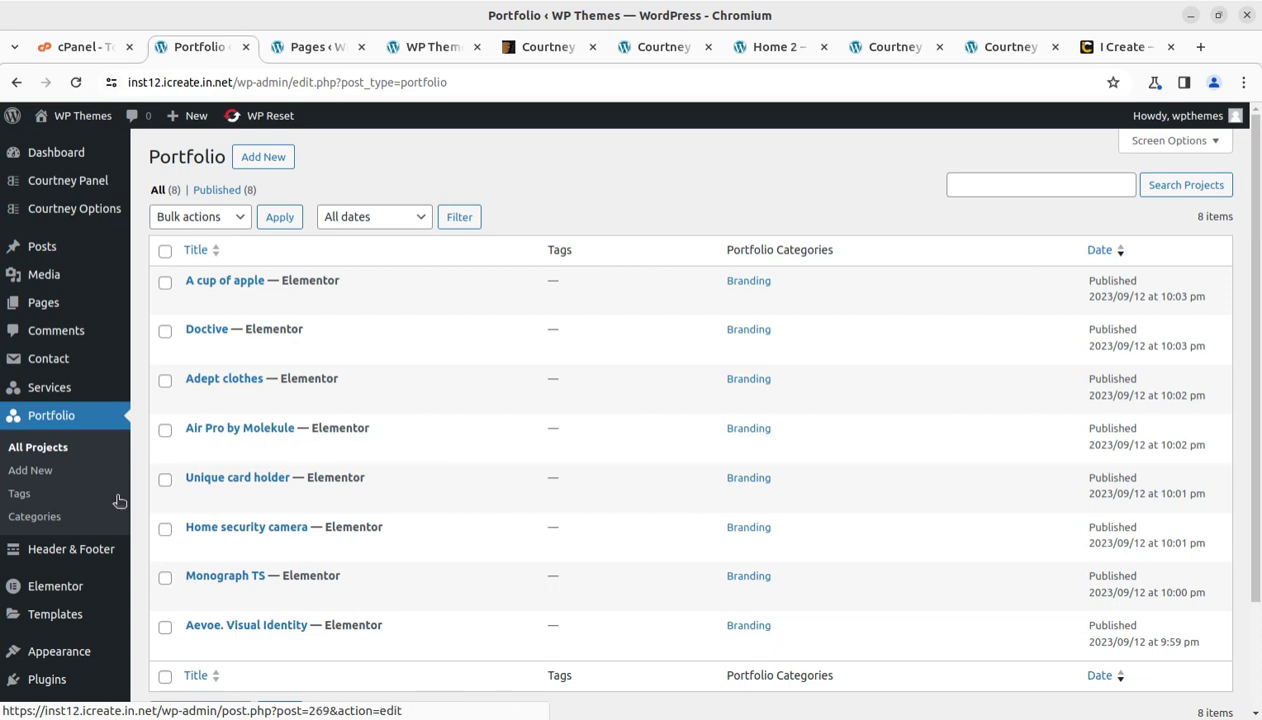
{"action": "scroll", "coordinate": [372, 443], "scroll_direction": "down", "scroll_amount": 2}
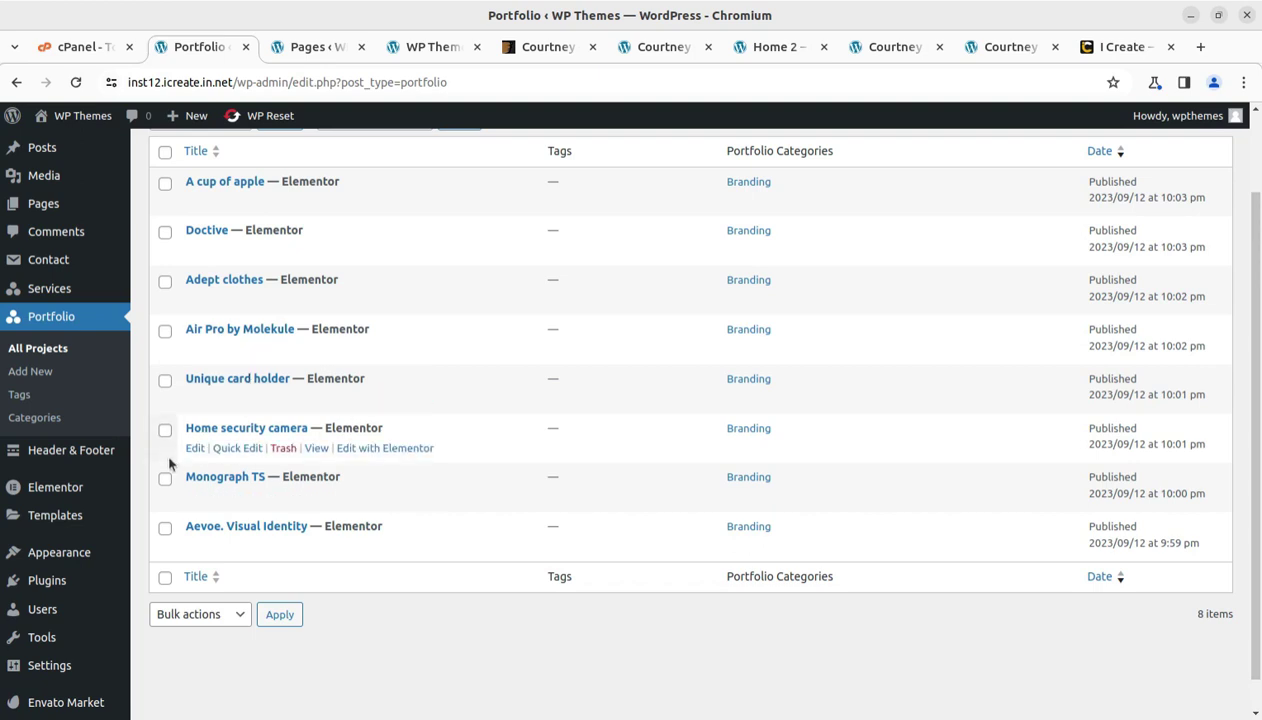
Open the list of Header & Footer templates and look over the available Appearance options.
{"action": "left_click", "coordinate": [105, 451]}
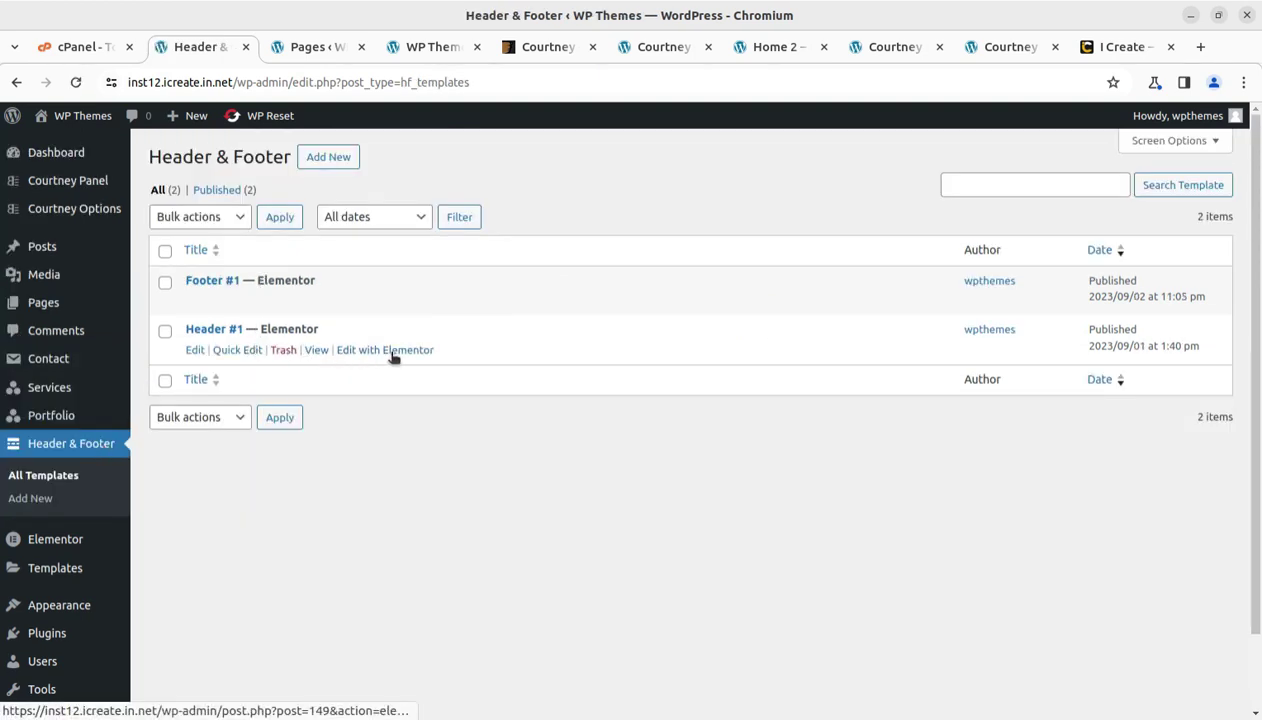
{"action": "scroll", "coordinate": [50, 533], "scroll_direction": "down", "scroll_amount": 1}
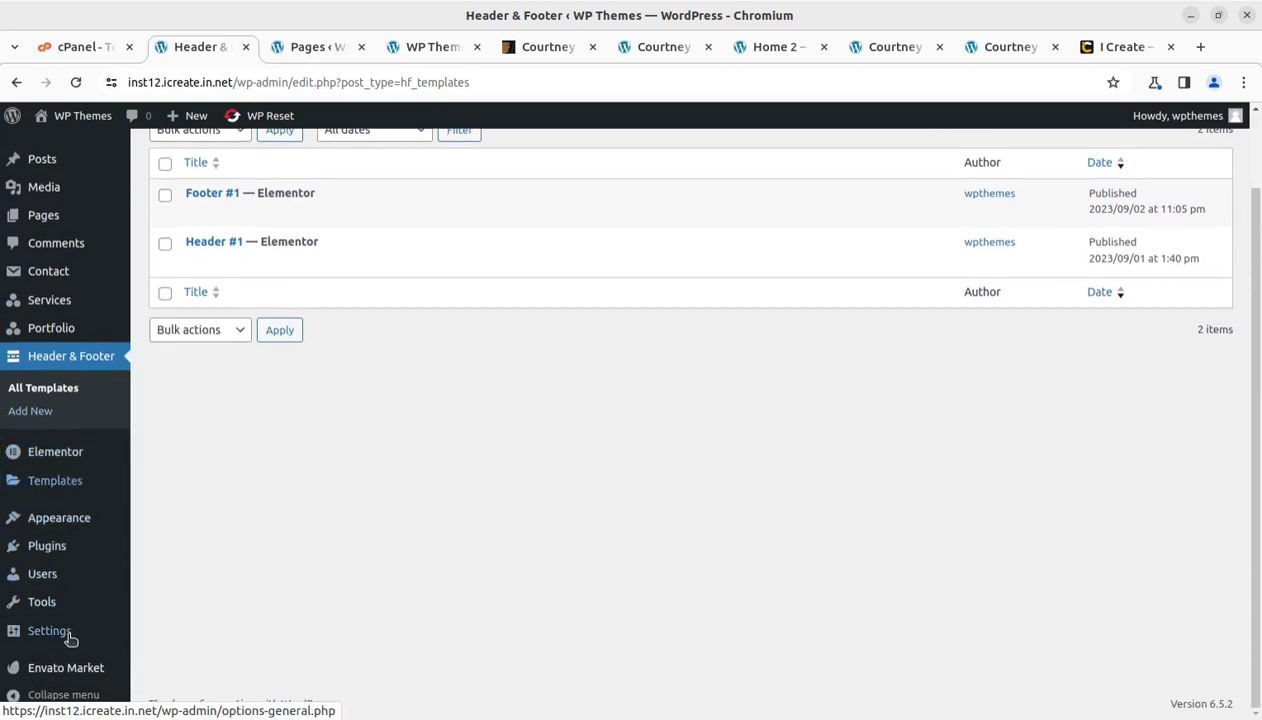
{"action": "mouse_move", "coordinate": [91, 514]}
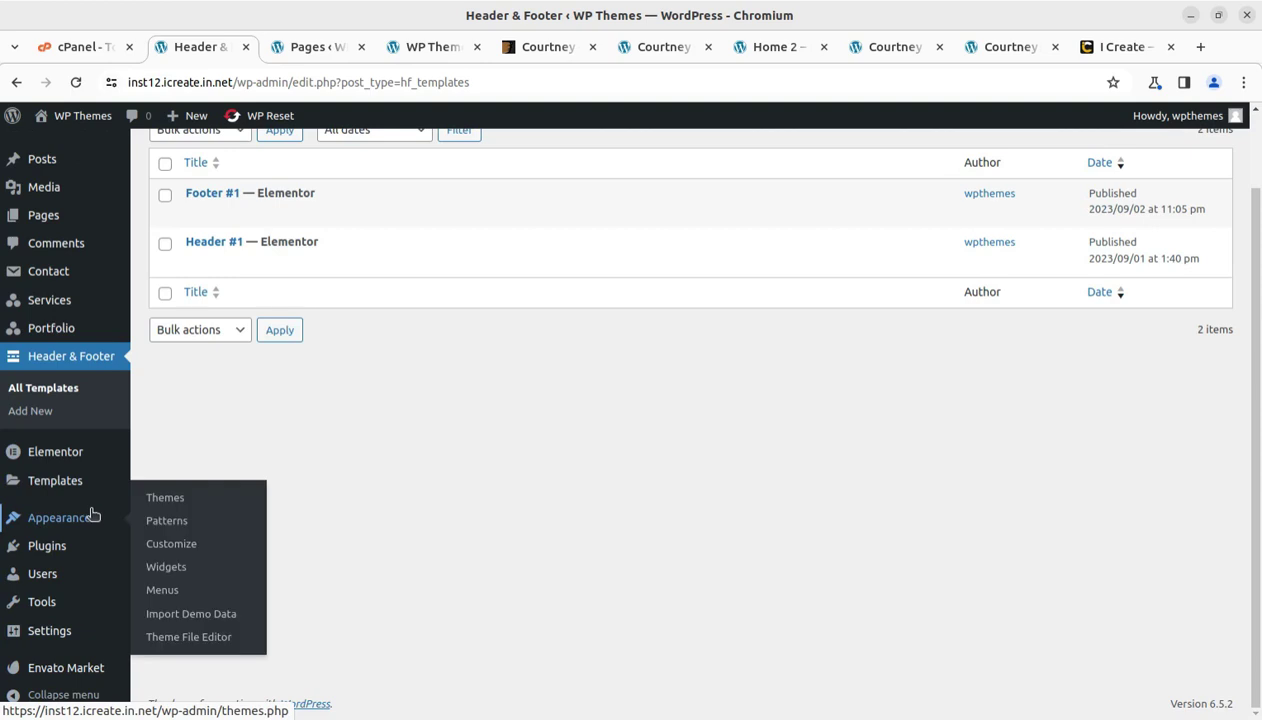
{"action": "scroll", "coordinate": [91, 514], "scroll_direction": "up", "scroll_amount": 1}
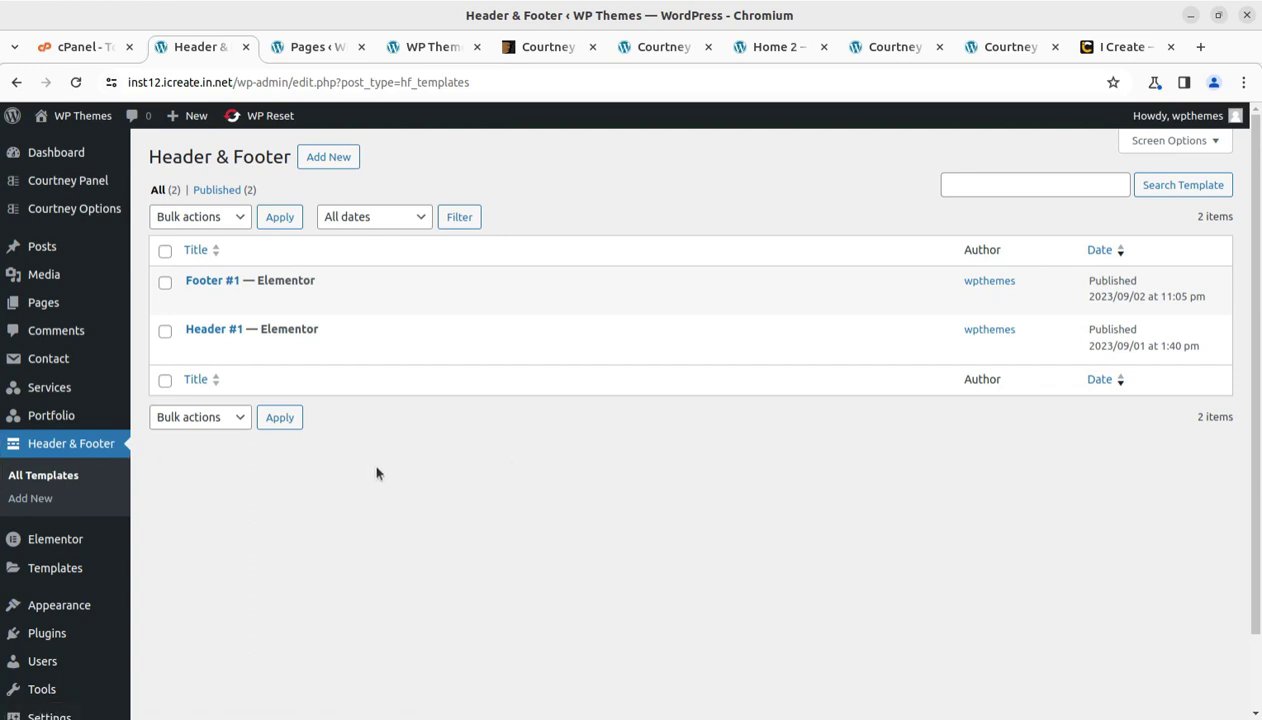
Open the WP Themes site's front end in a new tab and load its home page in the Elementor editor.
{"action": "mouse_move", "coordinate": [88, 108]}
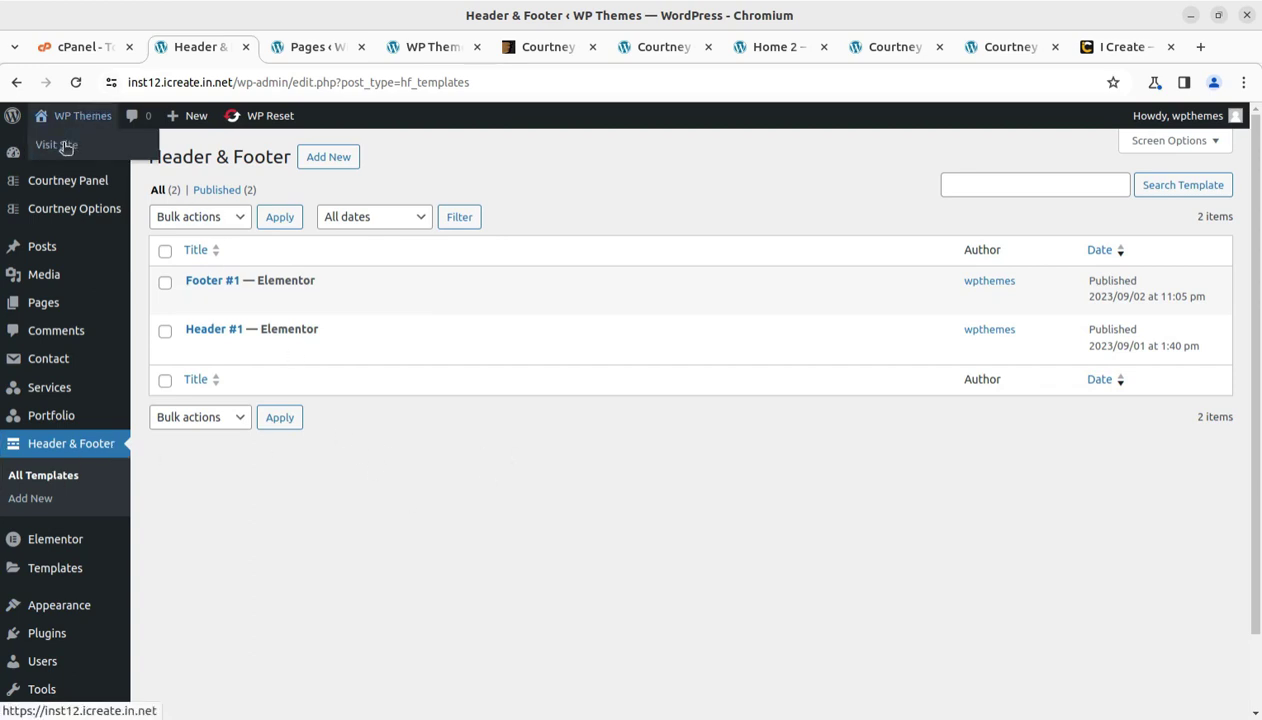
{"action": "middle_click", "coordinate": [66, 146]}
{"action": "left_click", "coordinate": [285, 47]}
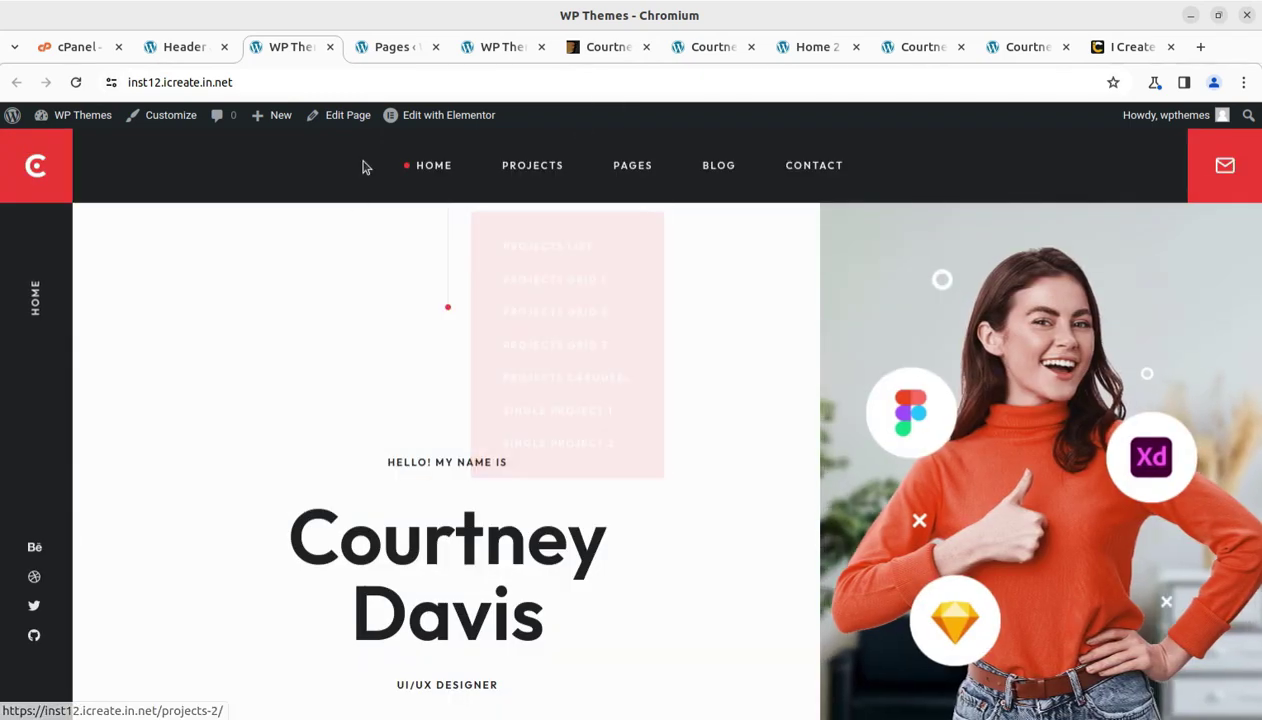
{"action": "left_click", "coordinate": [443, 127]}
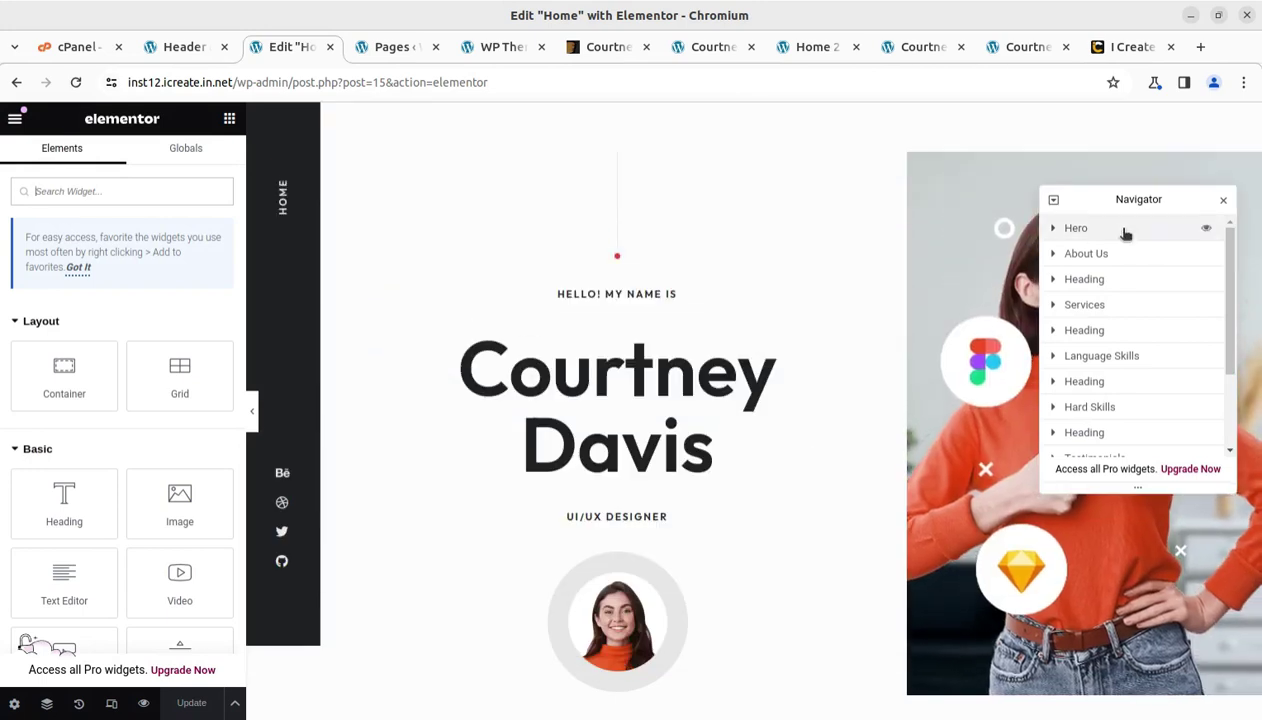
Select the Hero section in Elementor's Navigator and look through the home page down to its skills sections.
{"action": "left_click", "coordinate": [1083, 234]}
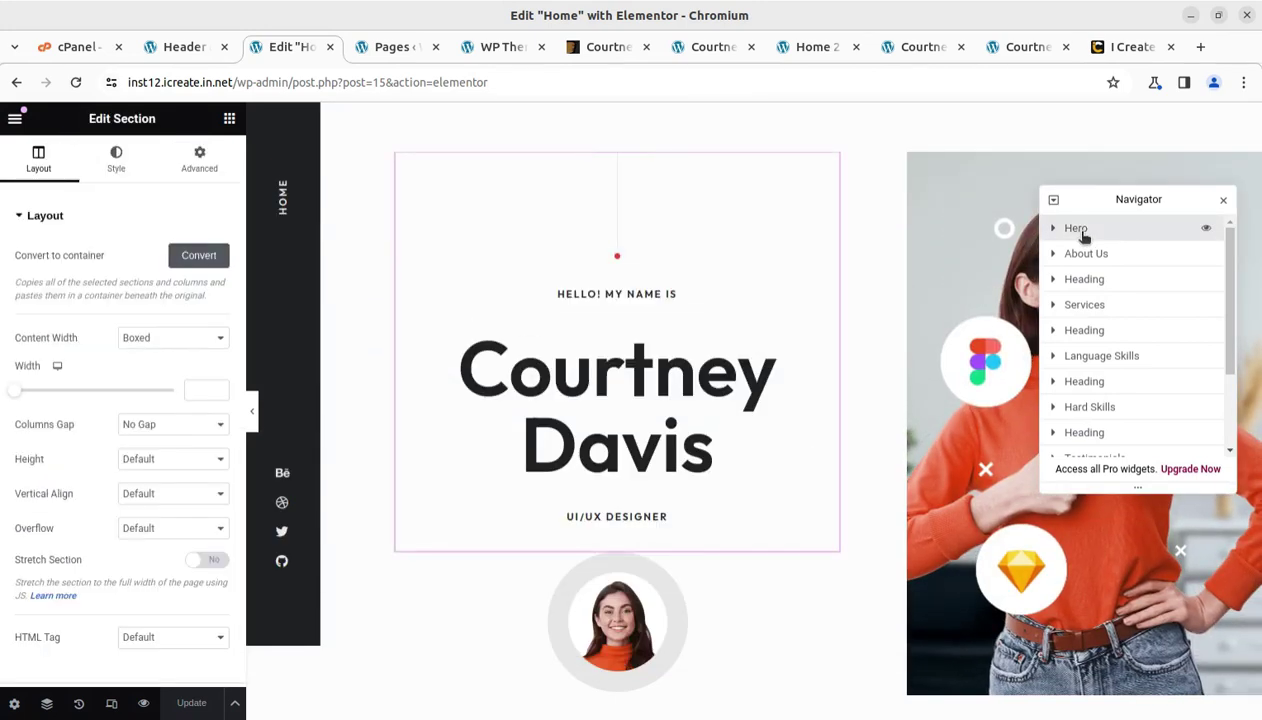
{"action": "scroll", "coordinate": [687, 513], "scroll_direction": "down", "scroll_amount": 4}
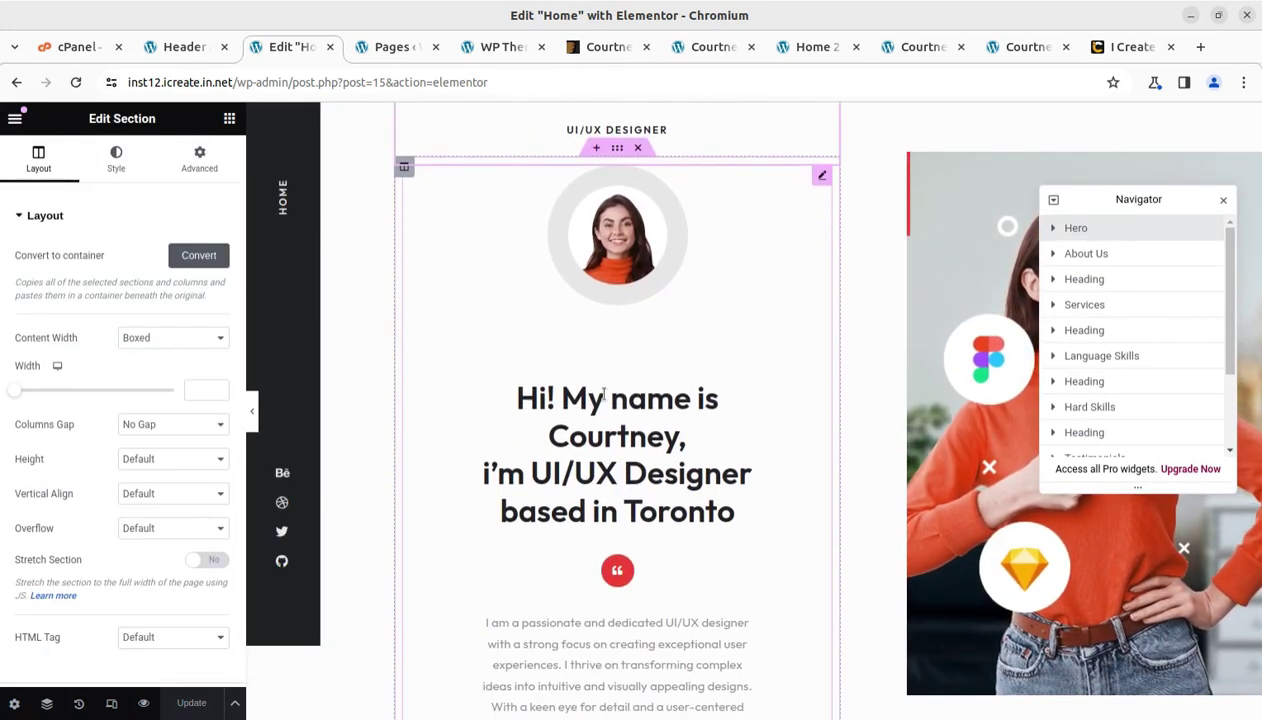
{"action": "scroll", "coordinate": [825, 472], "scroll_direction": "down", "scroll_amount": 4}
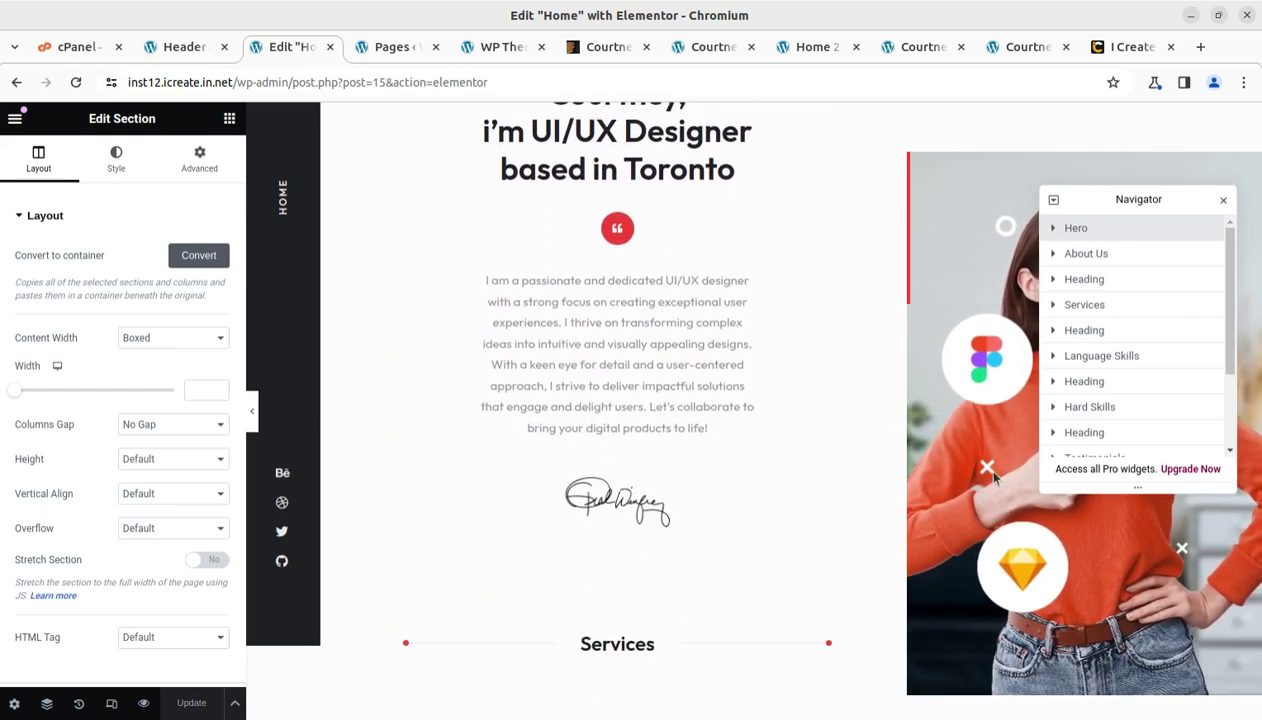
{"action": "scroll", "coordinate": [598, 530], "scroll_direction": "down", "scroll_amount": 7}
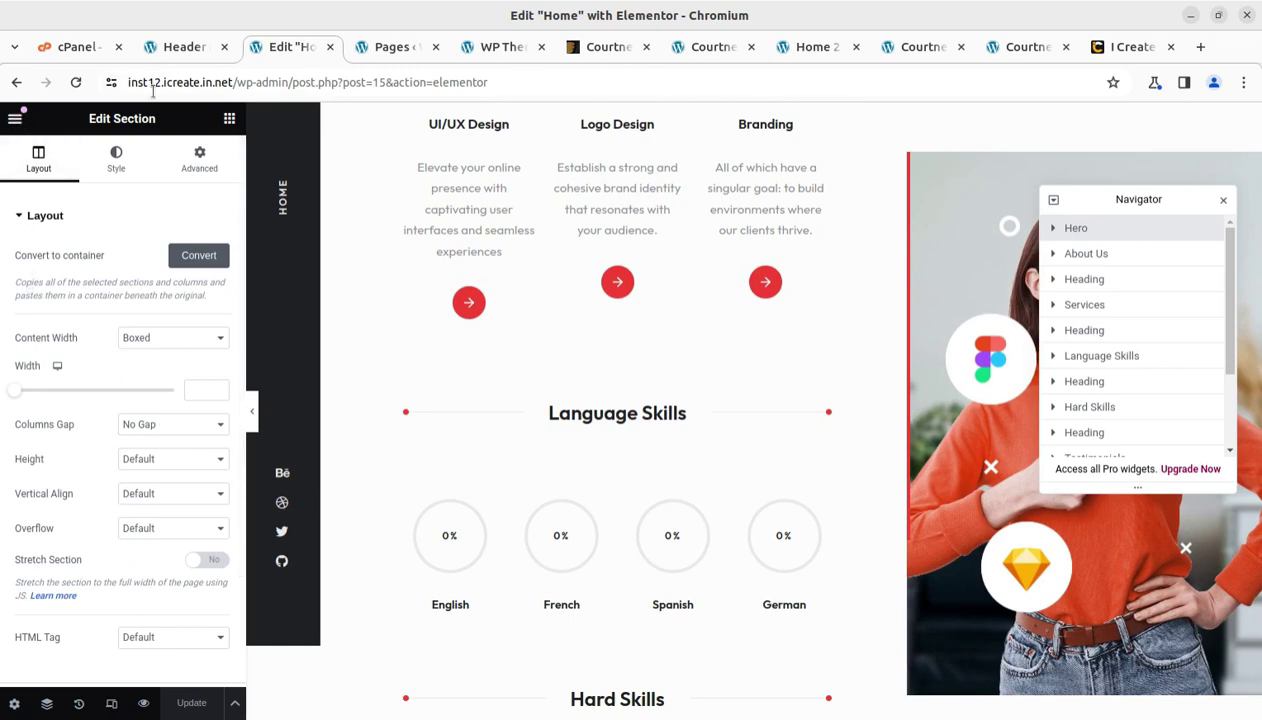
Glance at the Courtney ThemeForest page and the Pages list, and return to the Home page editor to show Elementor's main menu.
{"action": "left_click", "coordinate": [612, 48]}
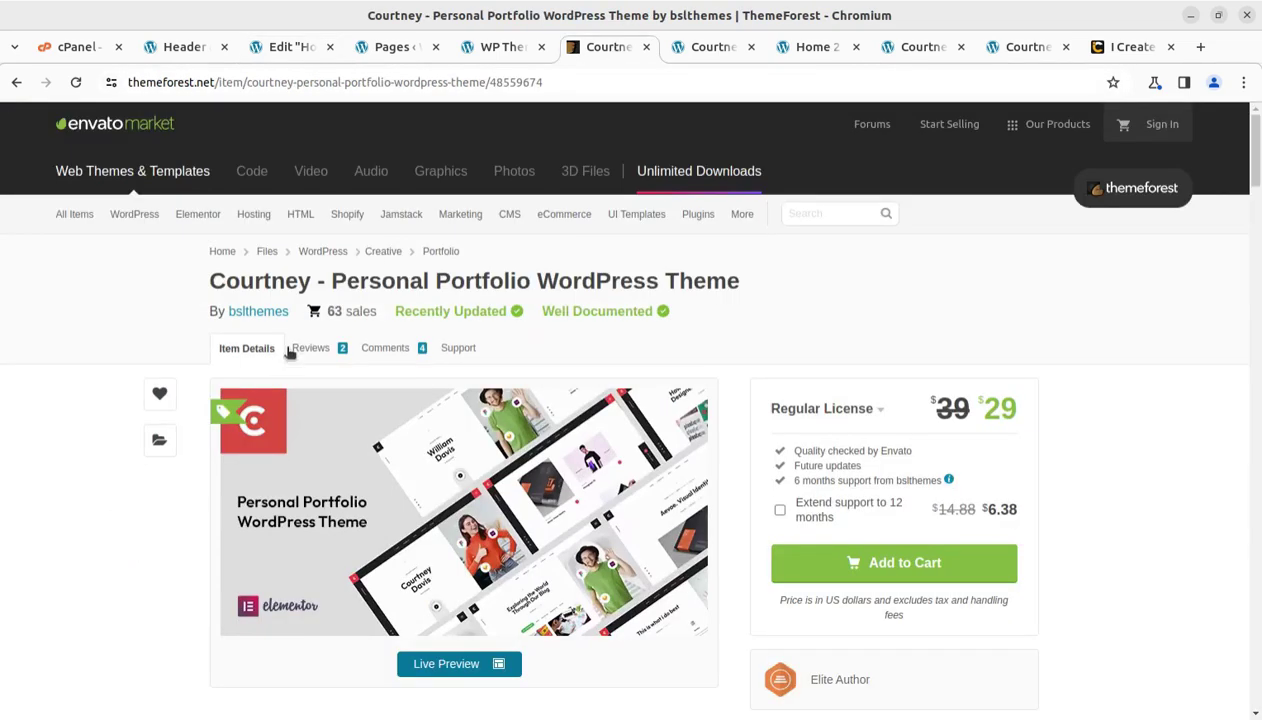
{"action": "left_click", "coordinate": [400, 47]}
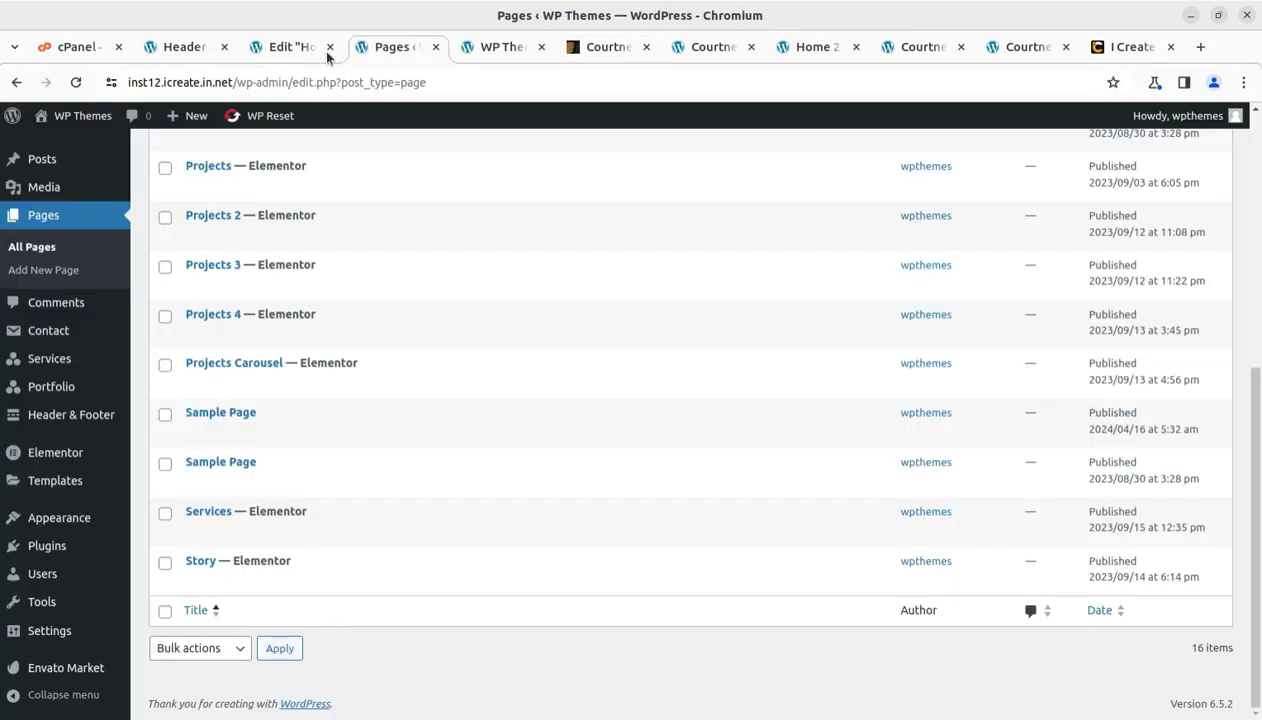
{"action": "left_click", "coordinate": [293, 48]}
{"action": "left_click", "coordinate": [16, 119]}
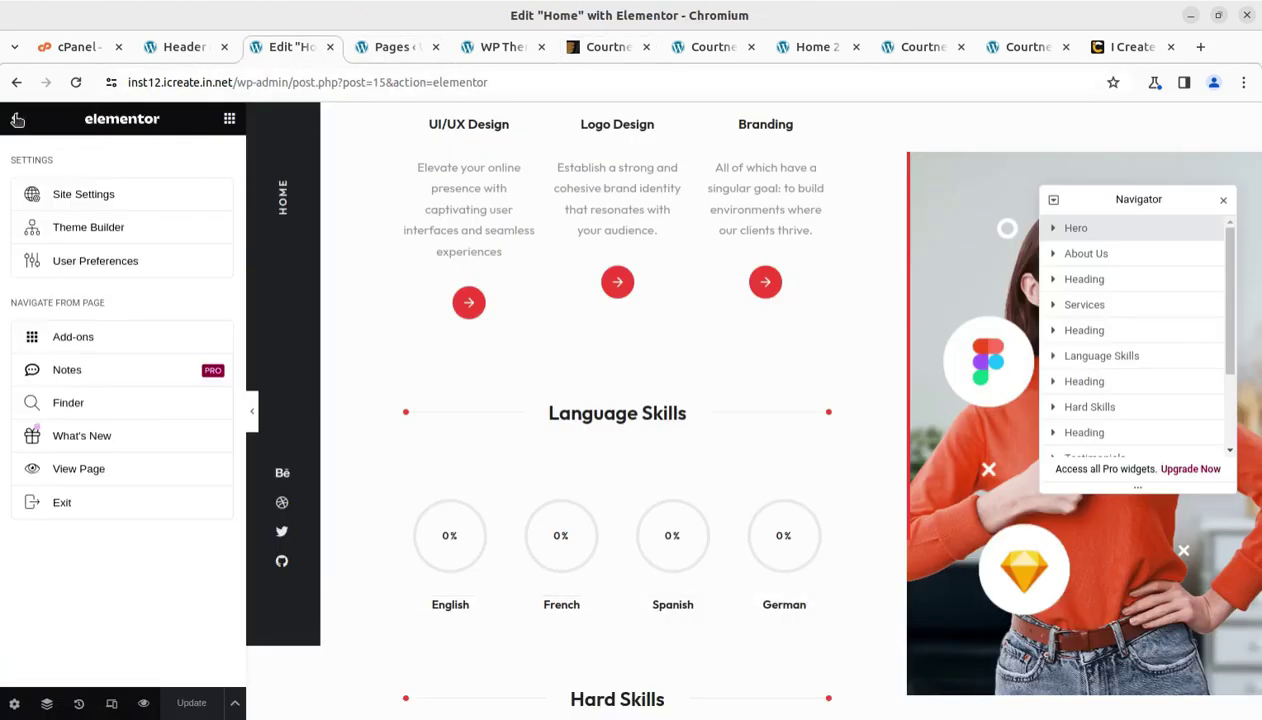
Load the WP Themes front end in place of the Header & Footer list and compare it with the live Home 2 demo.
{"action": "left_click", "coordinate": [181, 49]}
{"action": "mouse_move", "coordinate": [70, 116]}
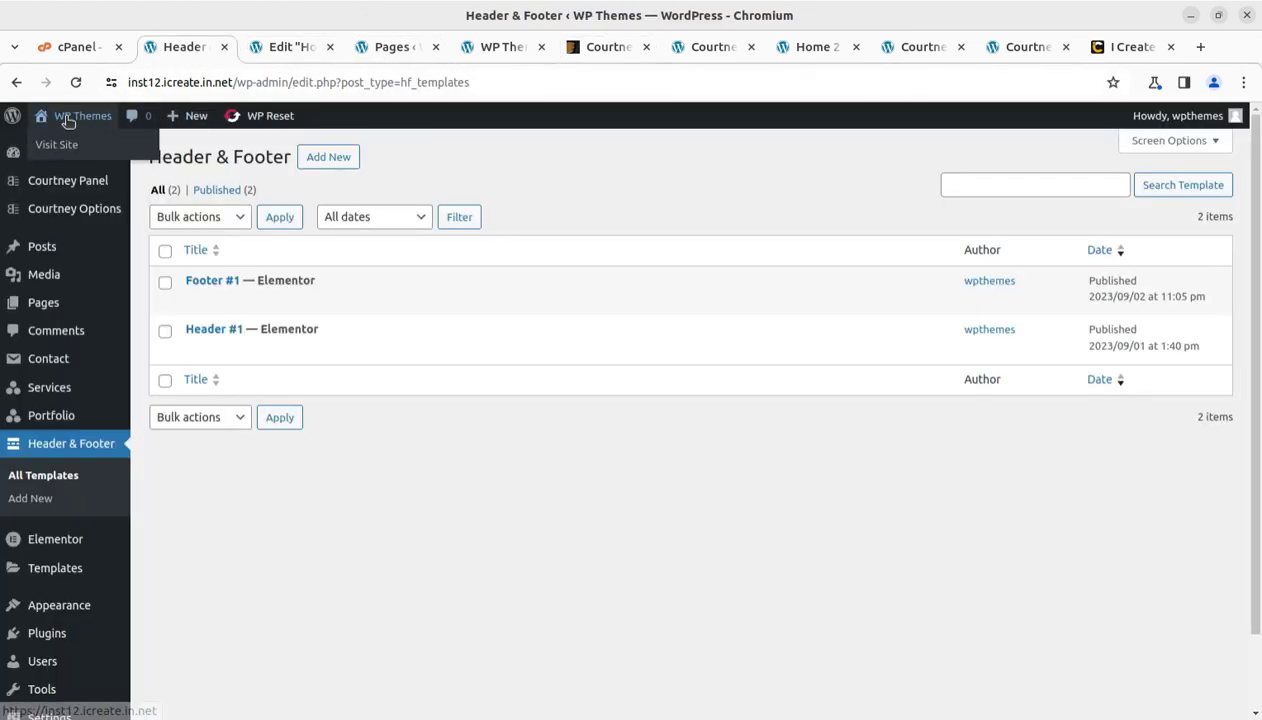
{"action": "left_click", "coordinate": [306, 49]}
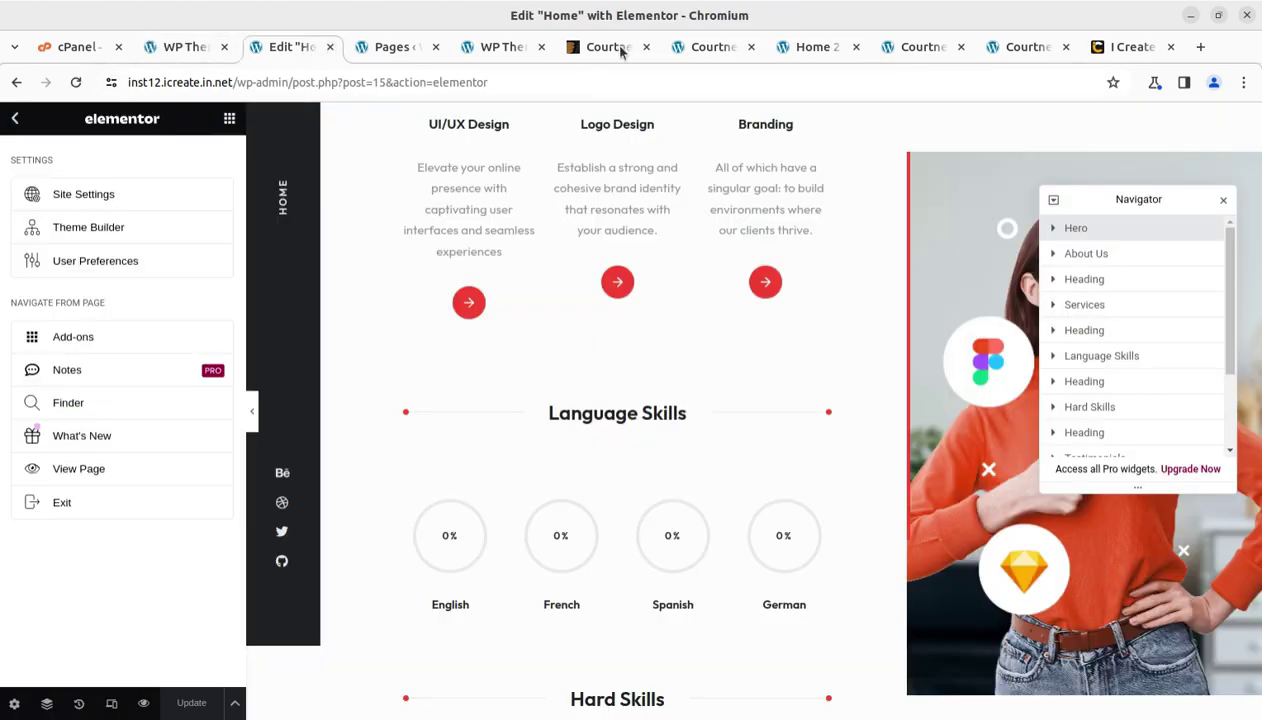
{"action": "left_click", "coordinate": [612, 49]}
{"action": "left_click", "coordinate": [188, 49]}
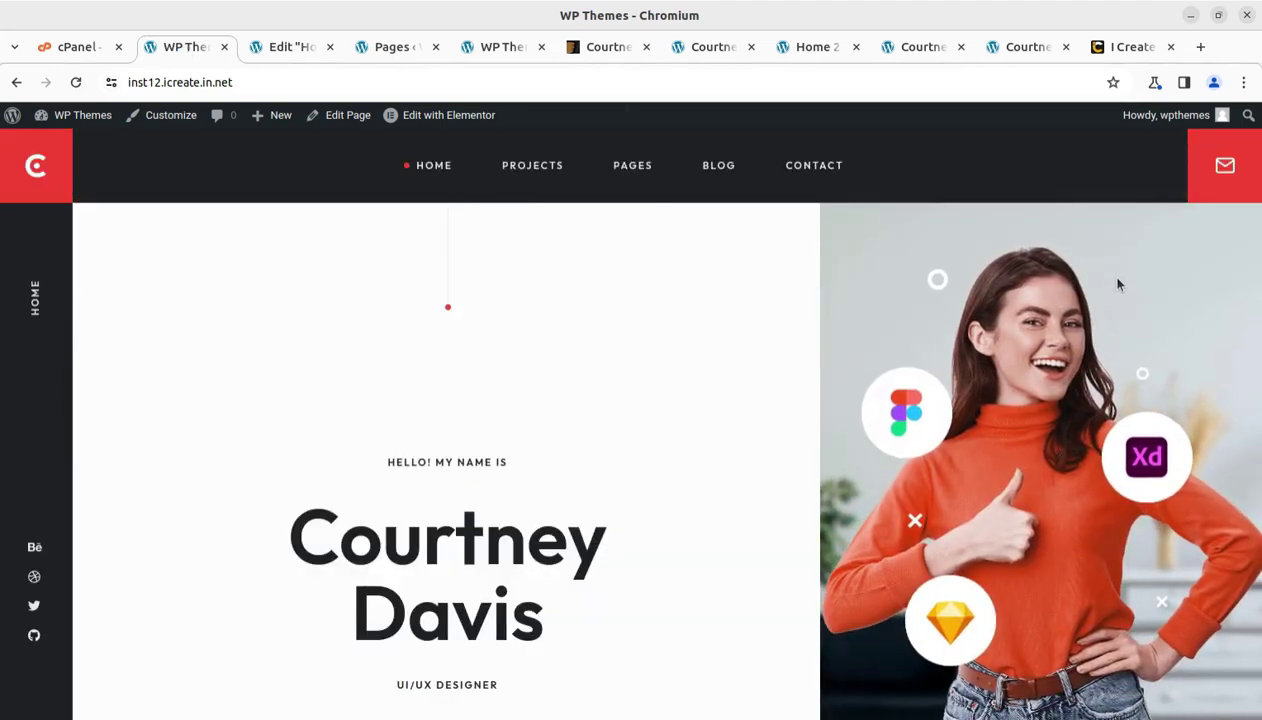
{"action": "left_click", "coordinate": [833, 50]}
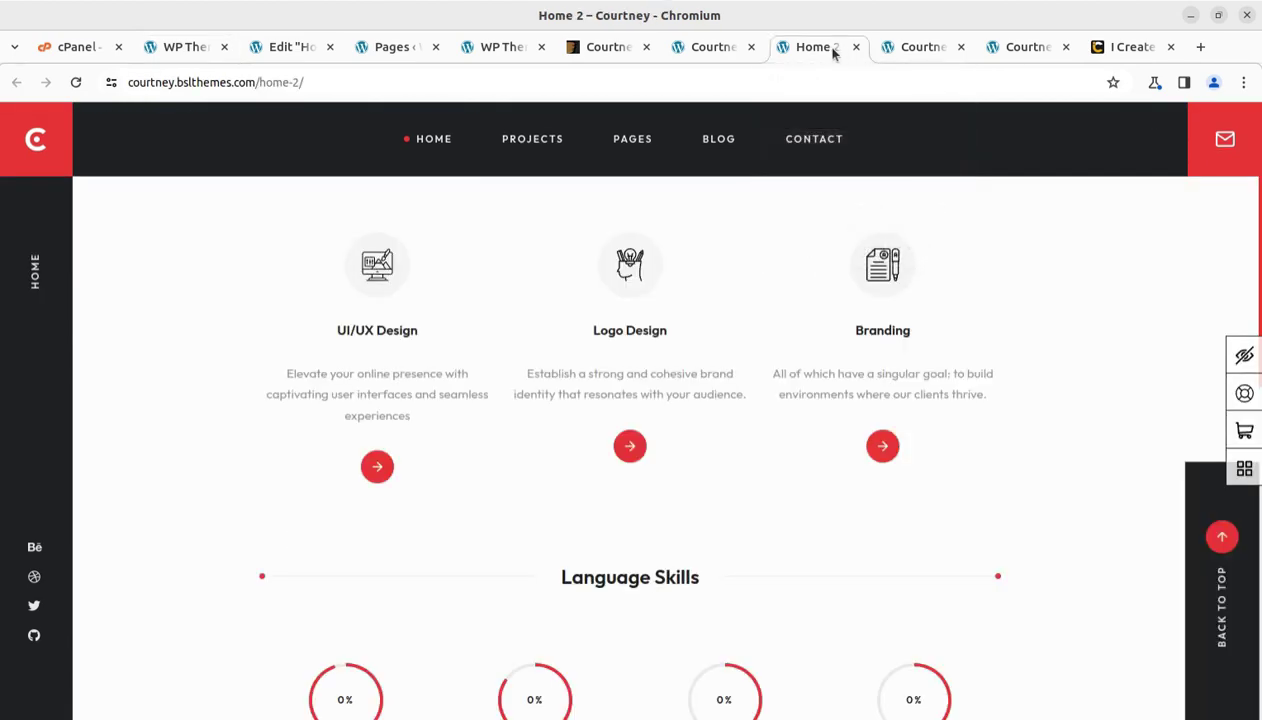
{"action": "left_click", "coordinate": [177, 52]}
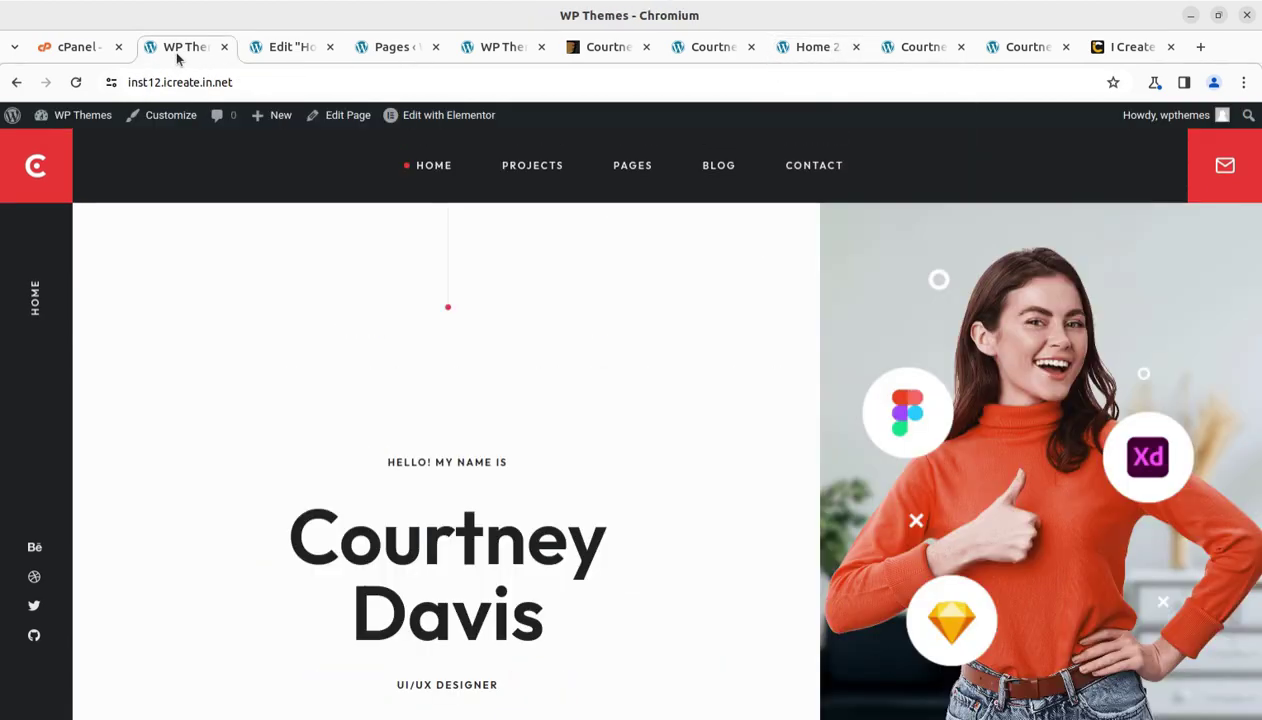